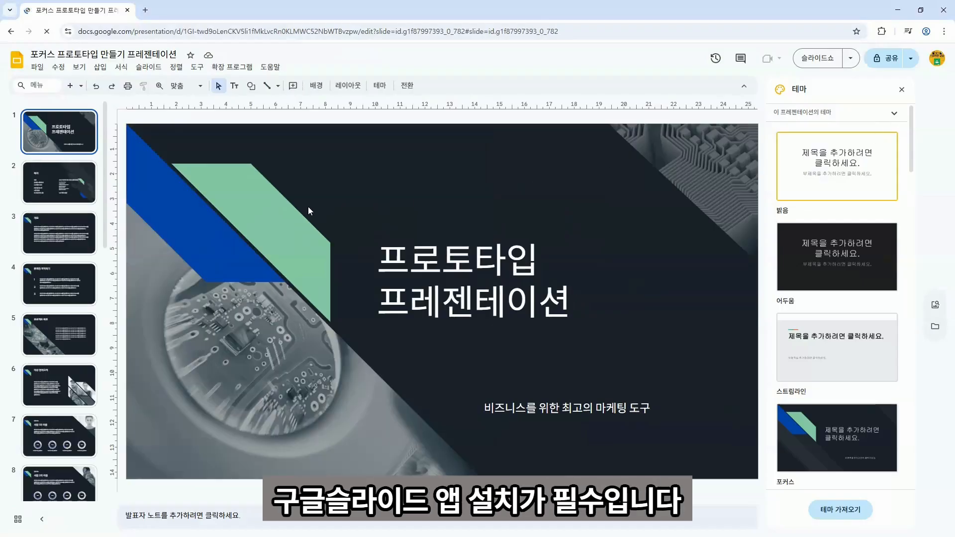
# Preview slides 10 through 13 in turn, ending on slide 15, the wearable preview slide.
pyautogui.scroll(-2, 82, 245)
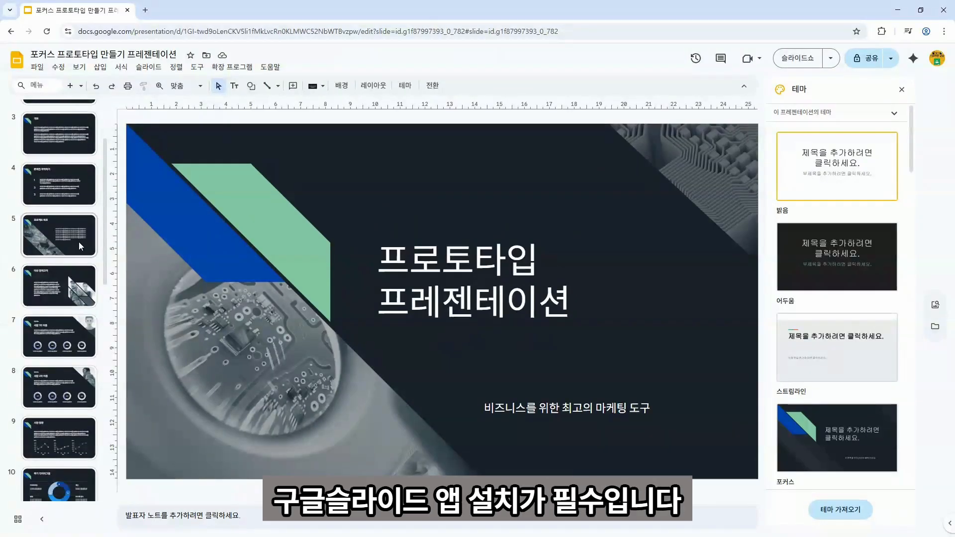
pyautogui.scroll(-3, 70, 247)
pyautogui.scroll(-2, 70, 244)
pyautogui.click(70, 243)
pyautogui.click(63, 303)
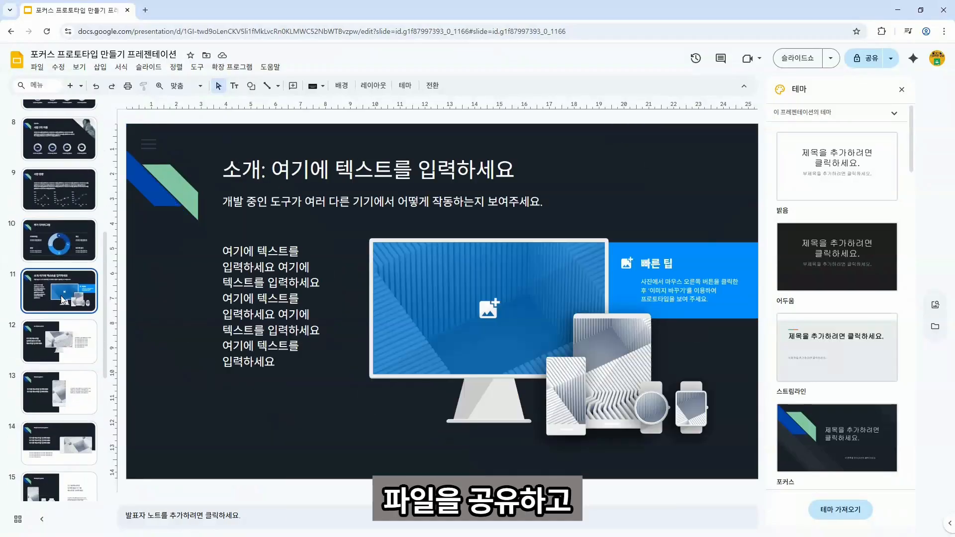
pyautogui.click(62, 347)
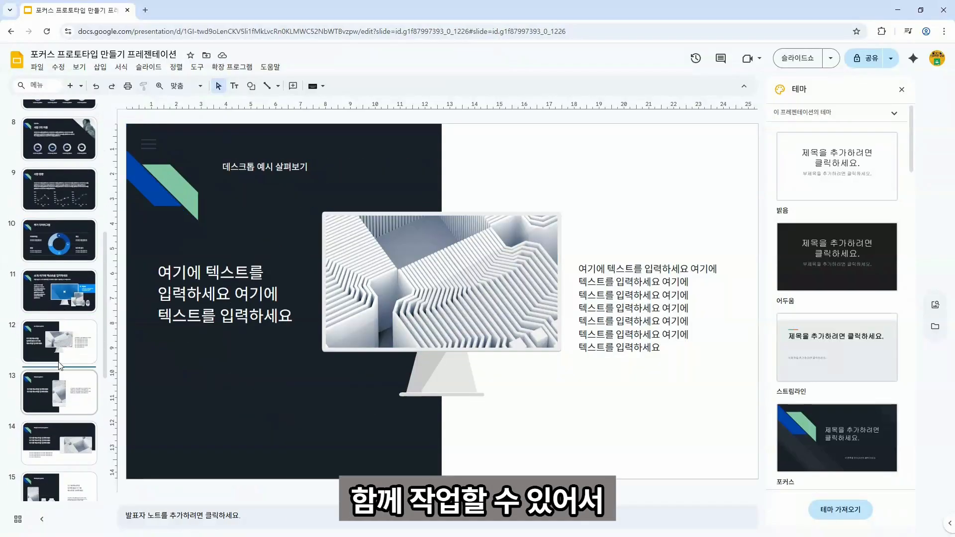
pyautogui.click(58, 405)
pyautogui.scroll(-3, 58, 405)
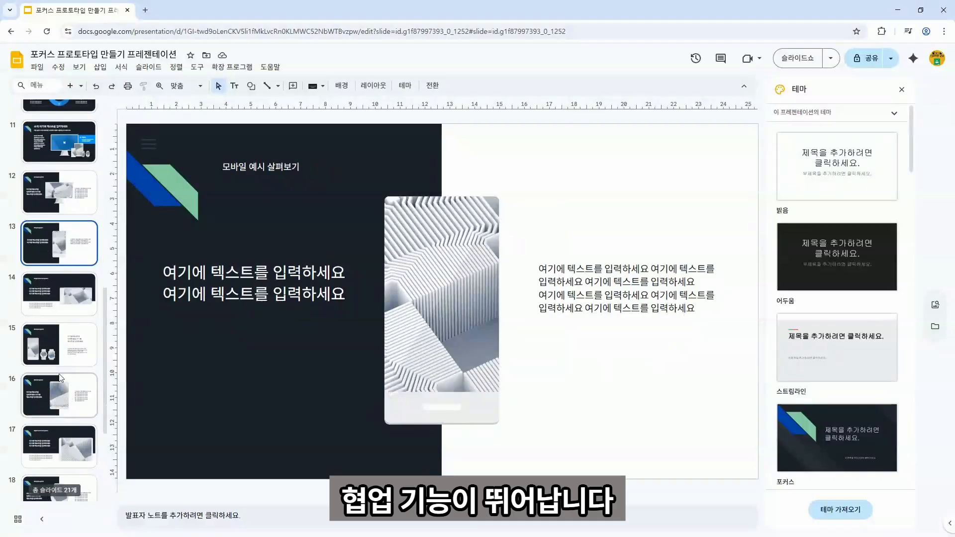
pyautogui.click(66, 356)
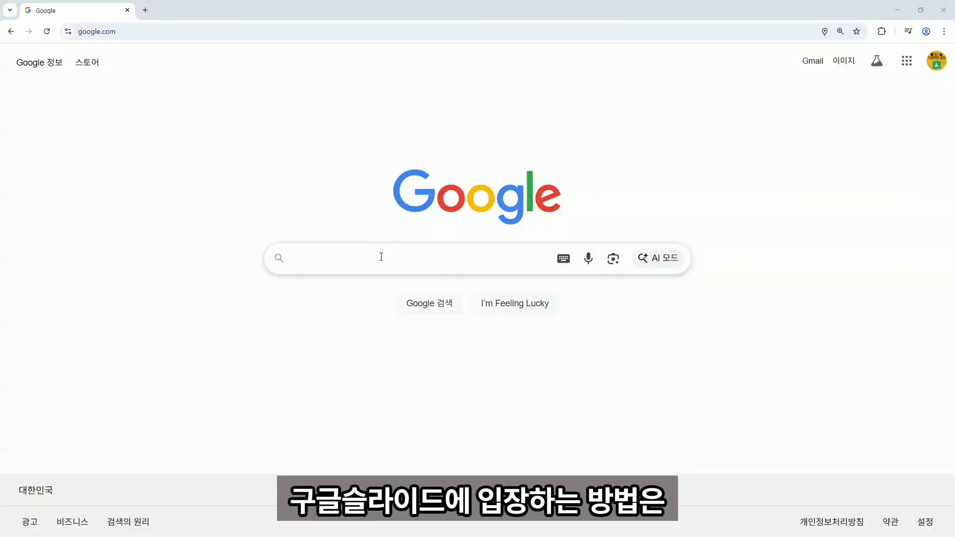
# Search Google for 구글슬라이드, open the Slides product page, then return to the results.
pyautogui.click(381, 258)
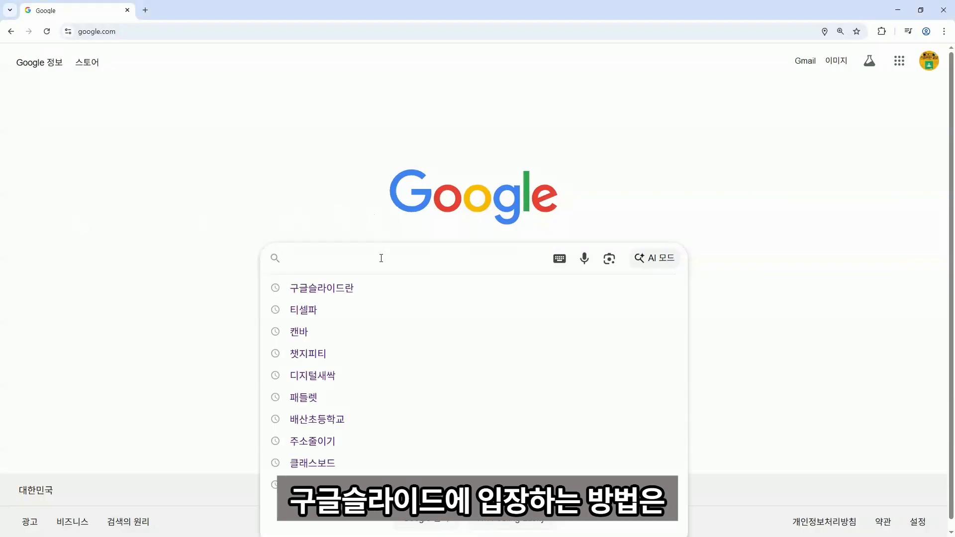
pyautogui.write('r')
pyautogui.press('BackSpace')
pyautogui.write('구글스ㄹ라이드')
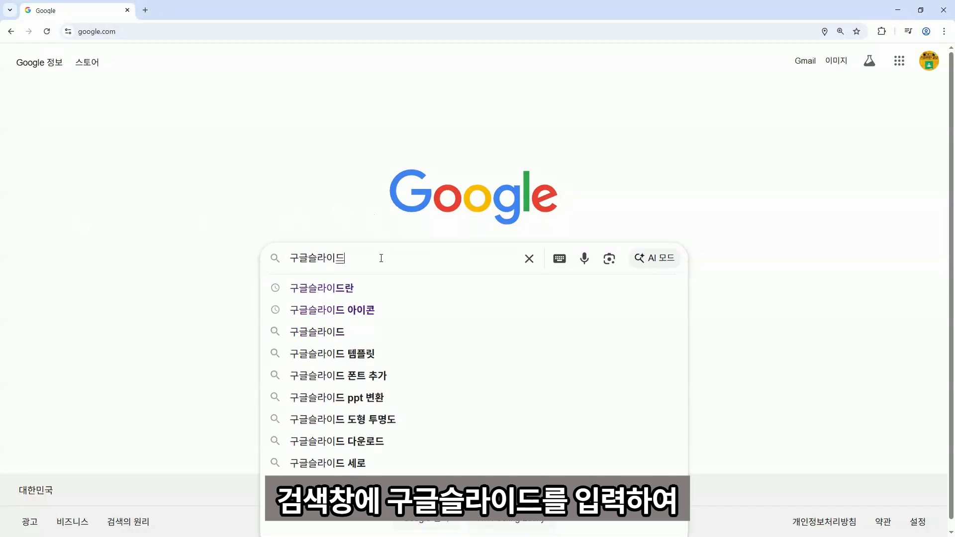
pyautogui.press('Return')
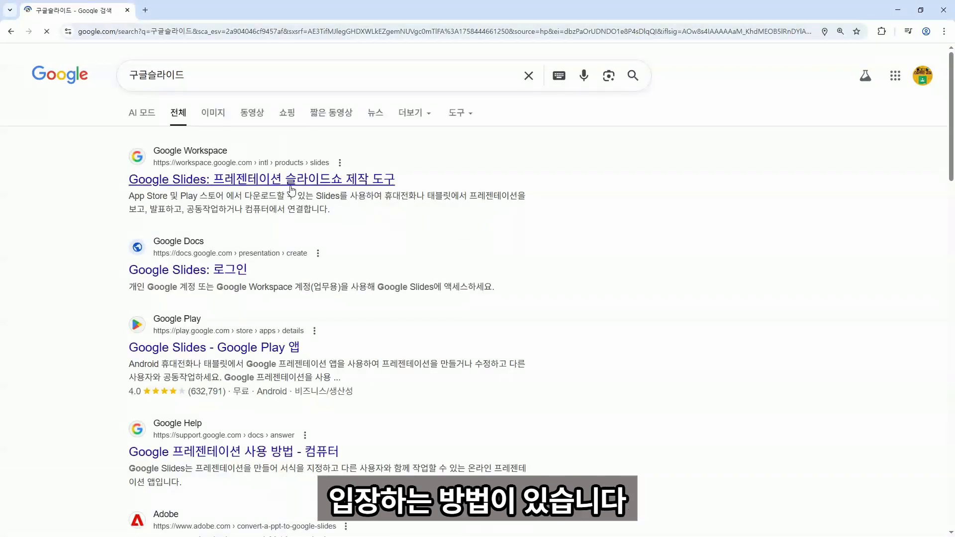
pyautogui.click(276, 185)
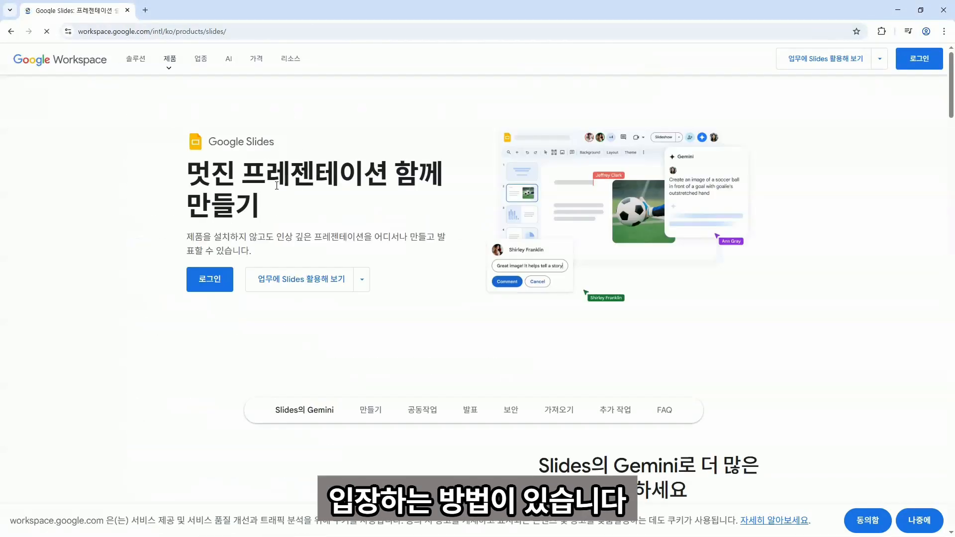
pyautogui.click(11, 31)
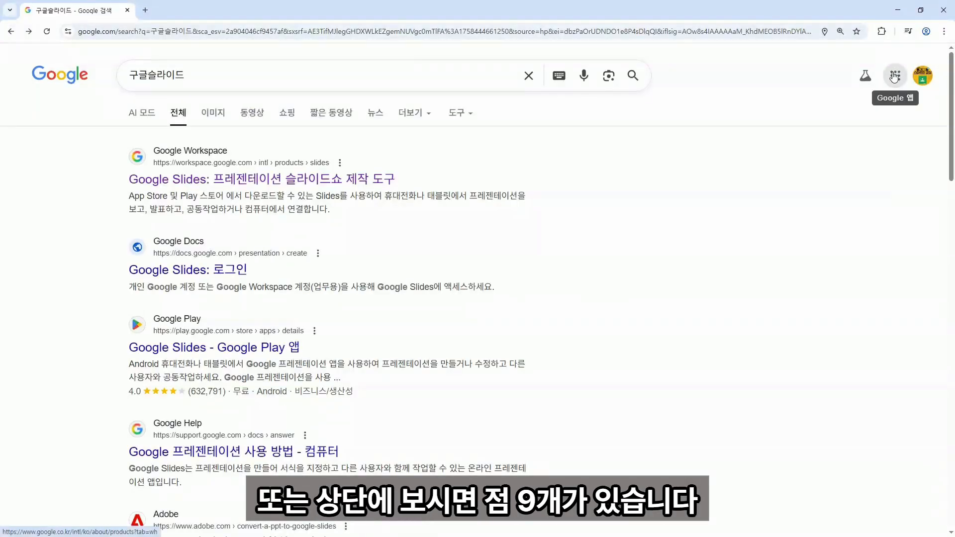
# Launch Google Slides from the Google apps grid.
pyautogui.click(895, 76)
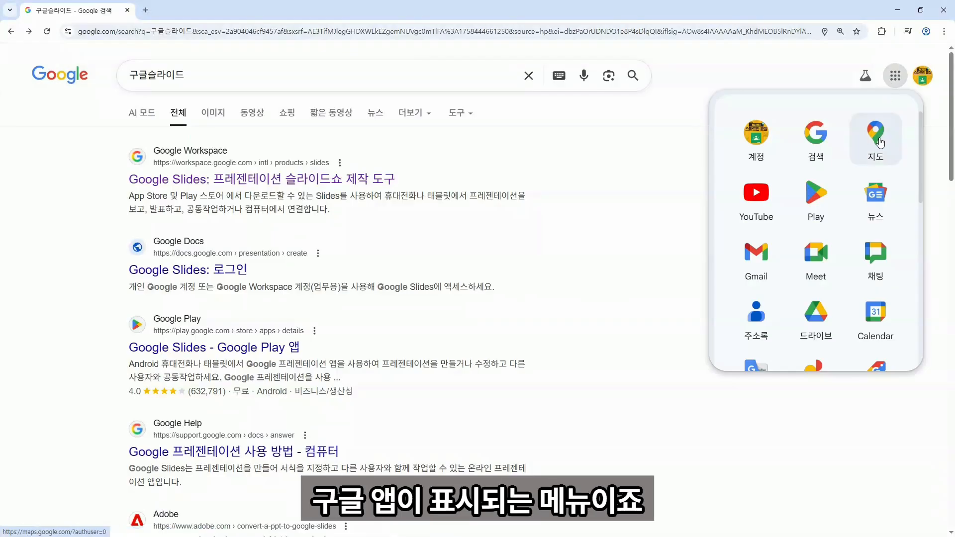
pyautogui.scroll(-4, 878, 142)
pyautogui.scroll(-4, 879, 151)
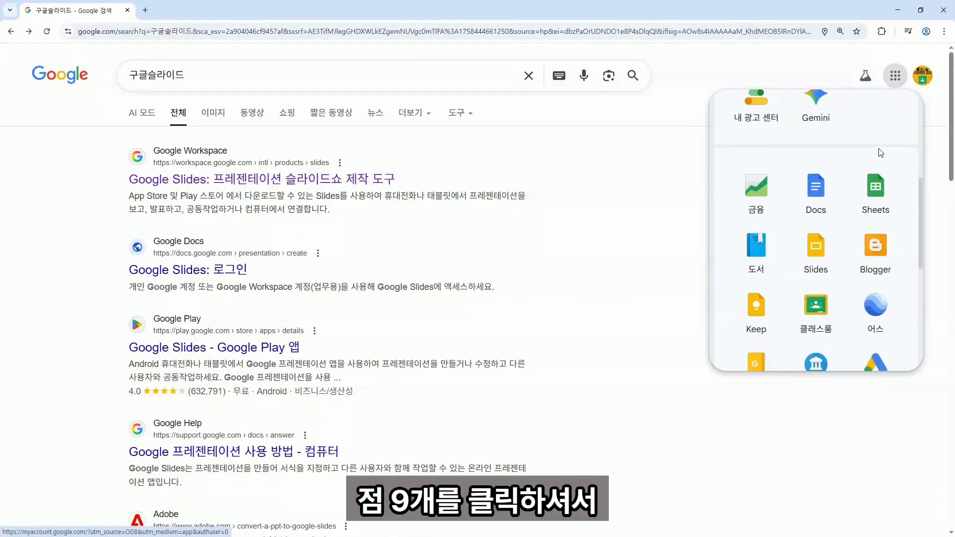
pyautogui.scroll(3, 880, 156)
pyautogui.scroll(5, 880, 156)
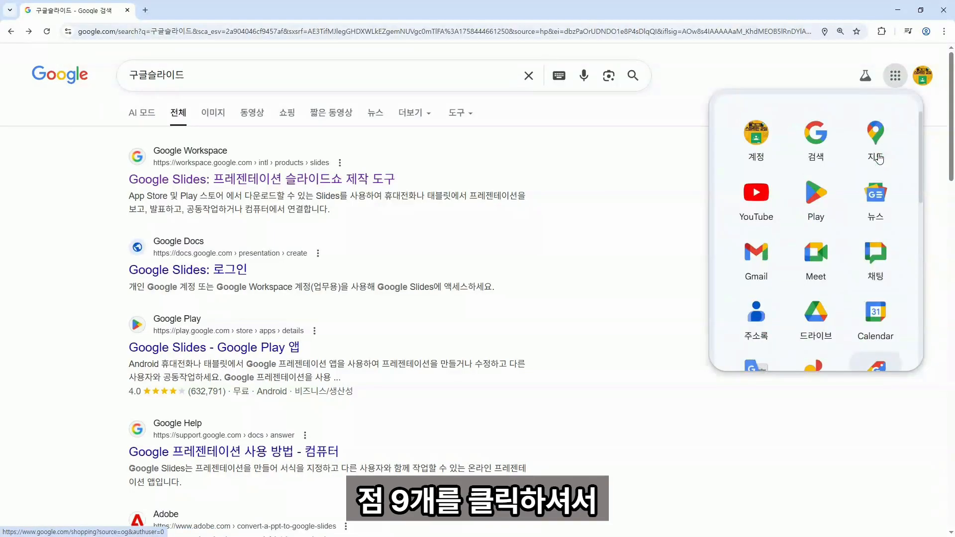
pyautogui.scroll(-6, 879, 159)
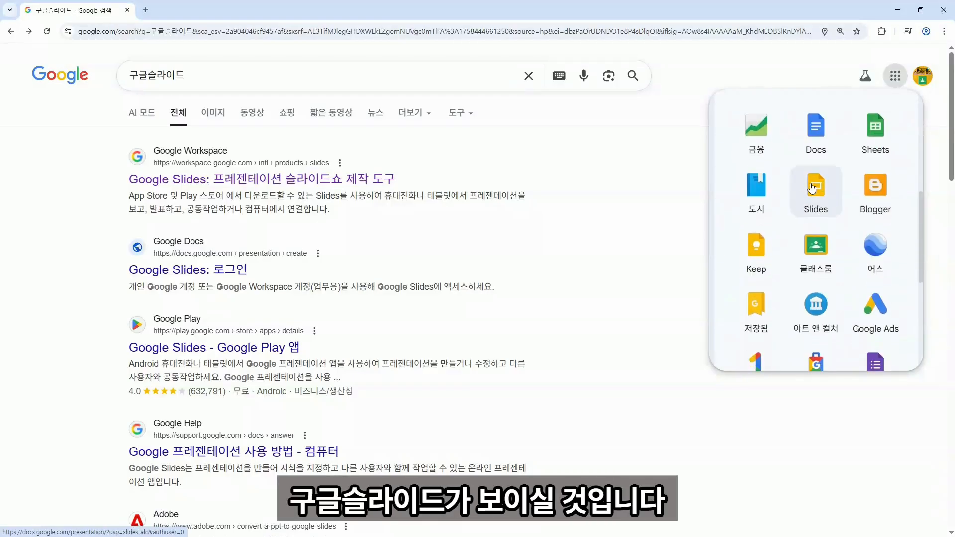
pyautogui.click(813, 188)
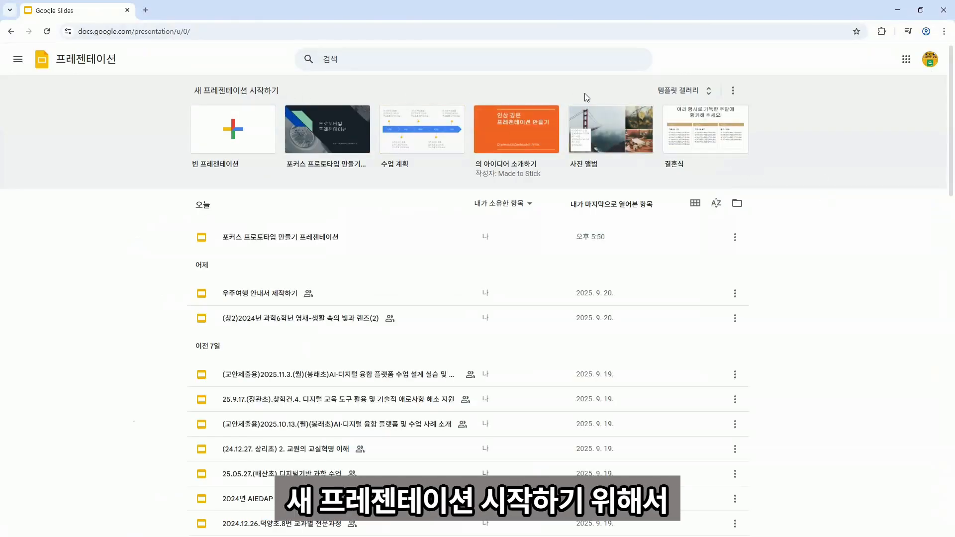
# Browse the template gallery and create a Blank presentation.
pyautogui.click(678, 91)
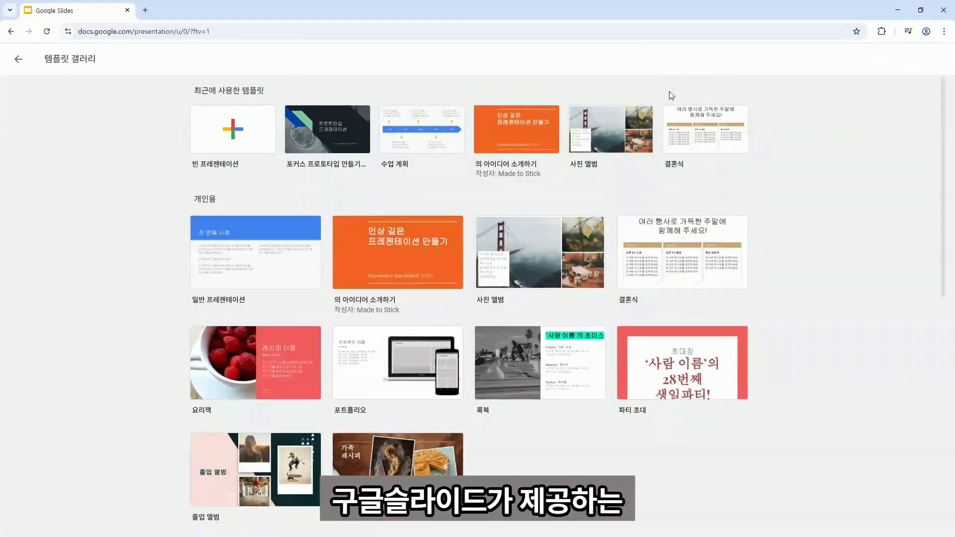
pyautogui.scroll(-3, 488, 191)
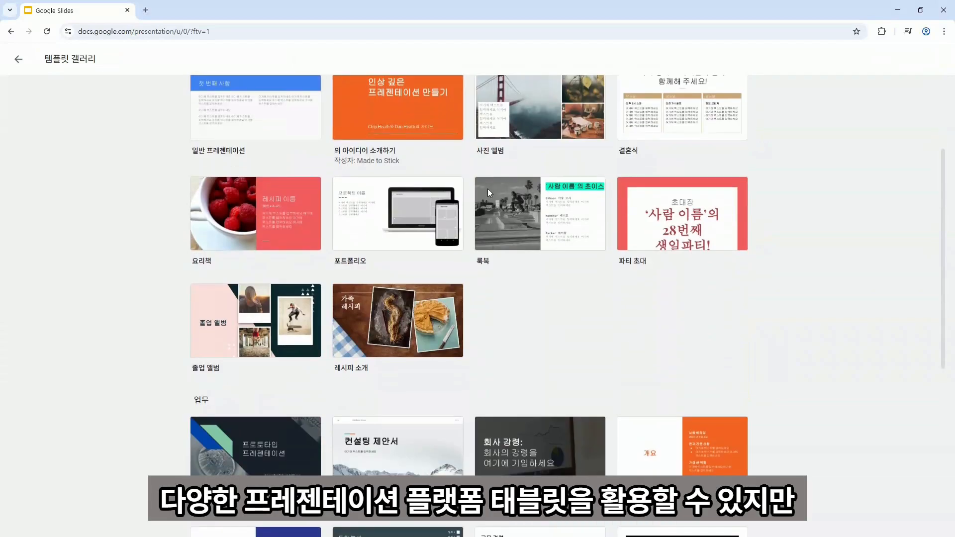
pyautogui.scroll(-3, 489, 193)
pyautogui.scroll(-3, 489, 195)
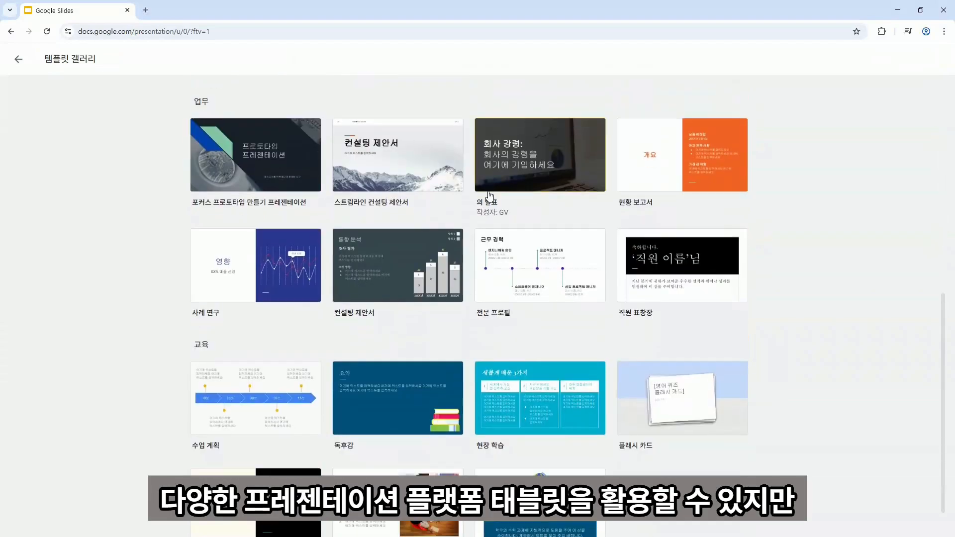
pyautogui.scroll(-1, 487, 199)
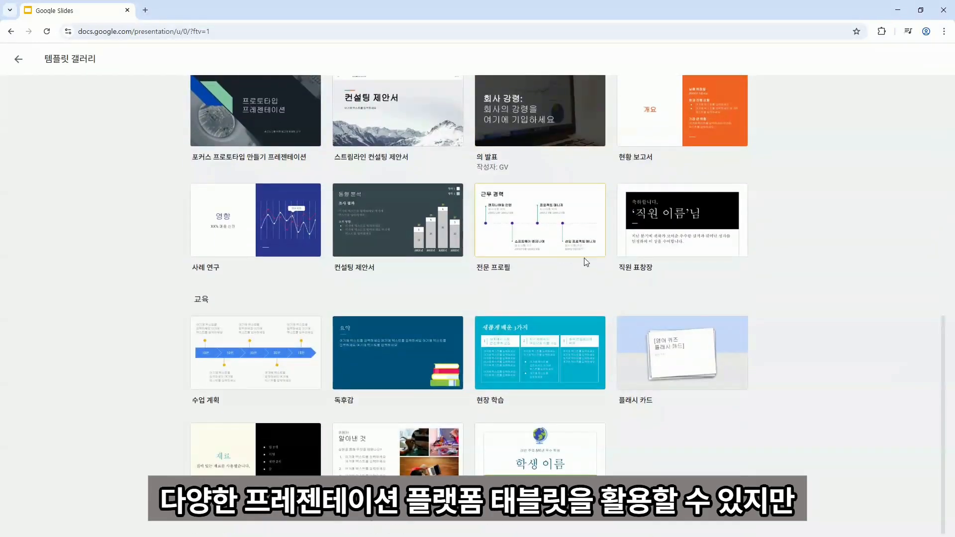
pyautogui.scroll(10, 593, 264)
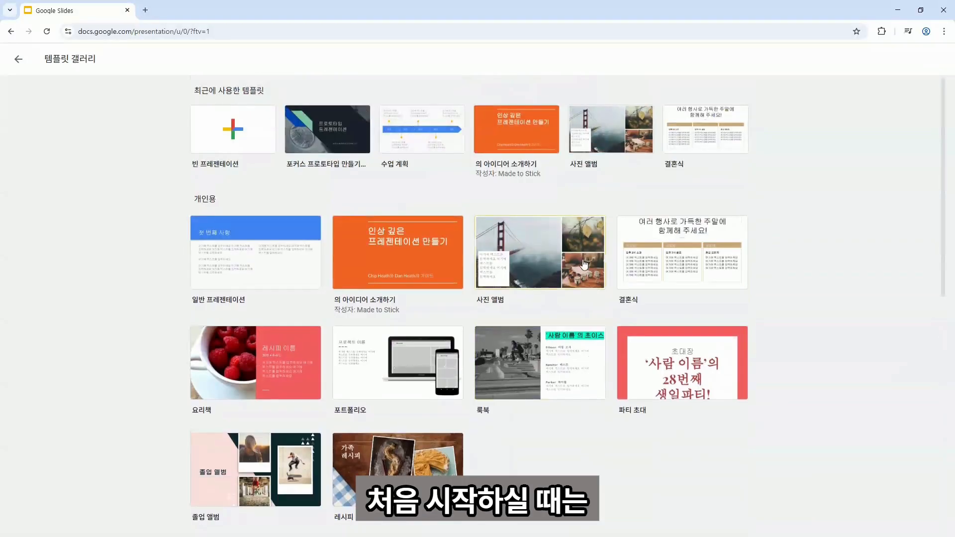
pyautogui.click(256, 131)
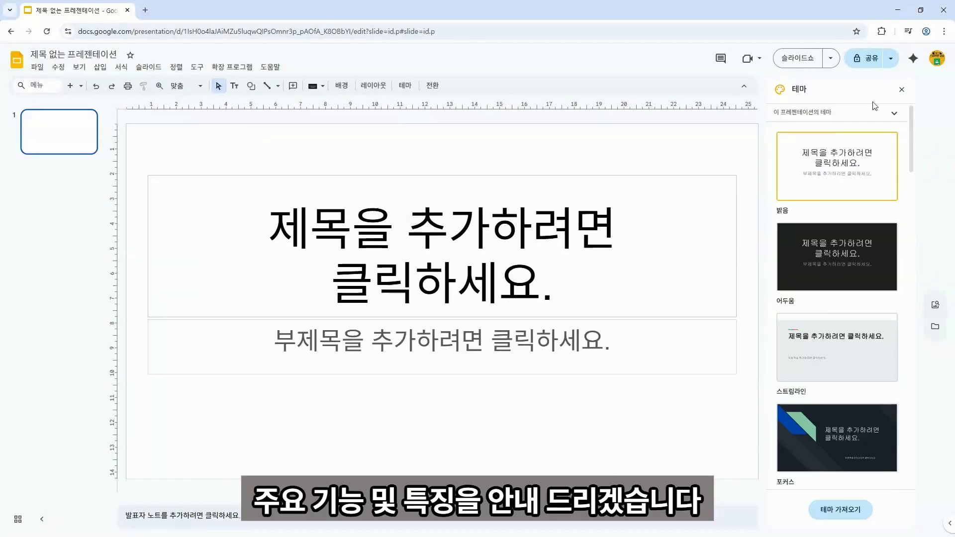
# Close the Theme panel and look through the Insert menu's Shape and Line options.
pyautogui.click(901, 90)
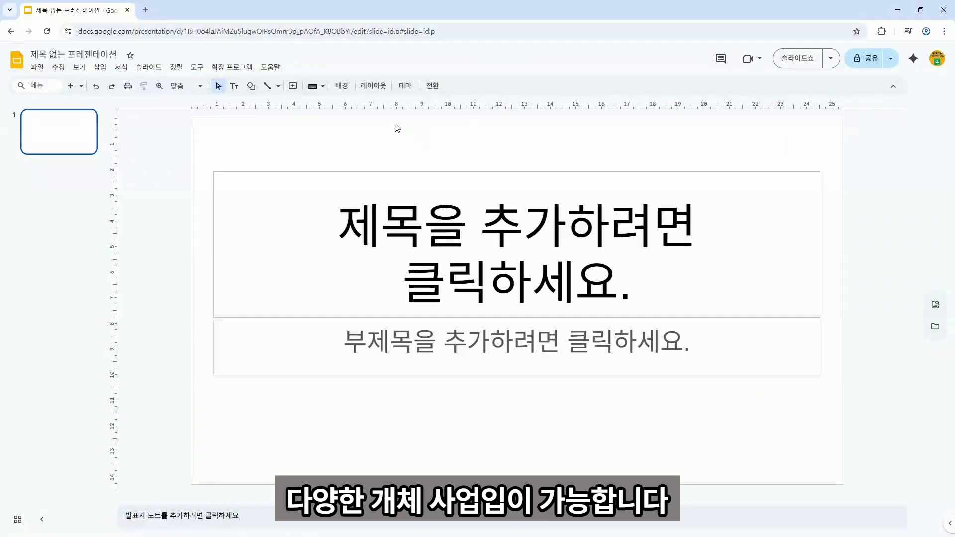
pyautogui.click(101, 68)
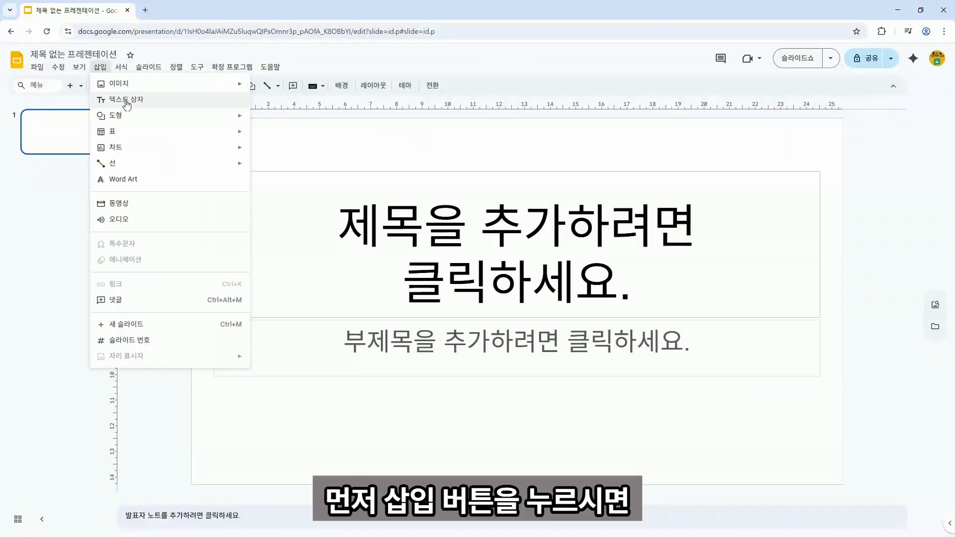
pyautogui.moveTo(135, 125)
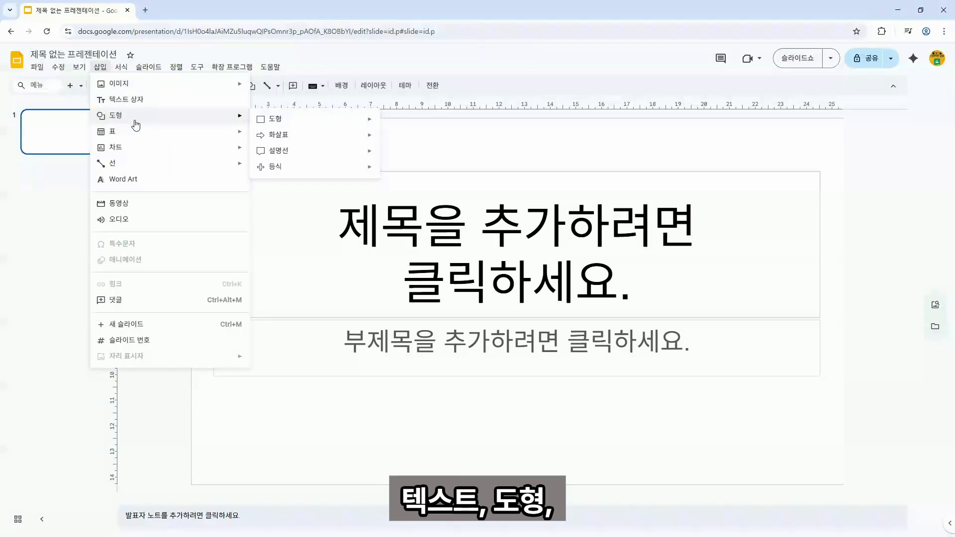
pyautogui.moveTo(135, 170)
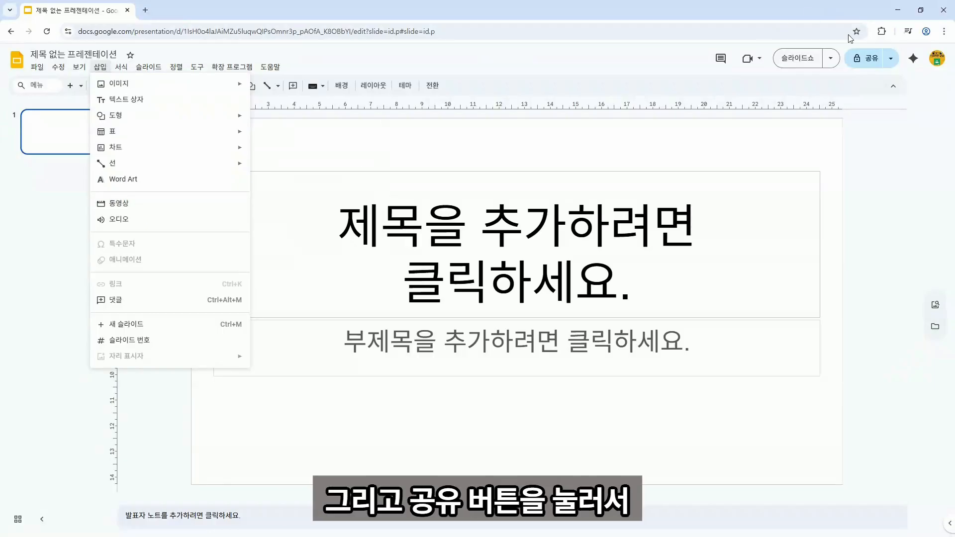
# Rename the presentation to '구글슬라이드 연습' before sharing.
pyautogui.click(865, 64)
pyautogui.click(863, 60)
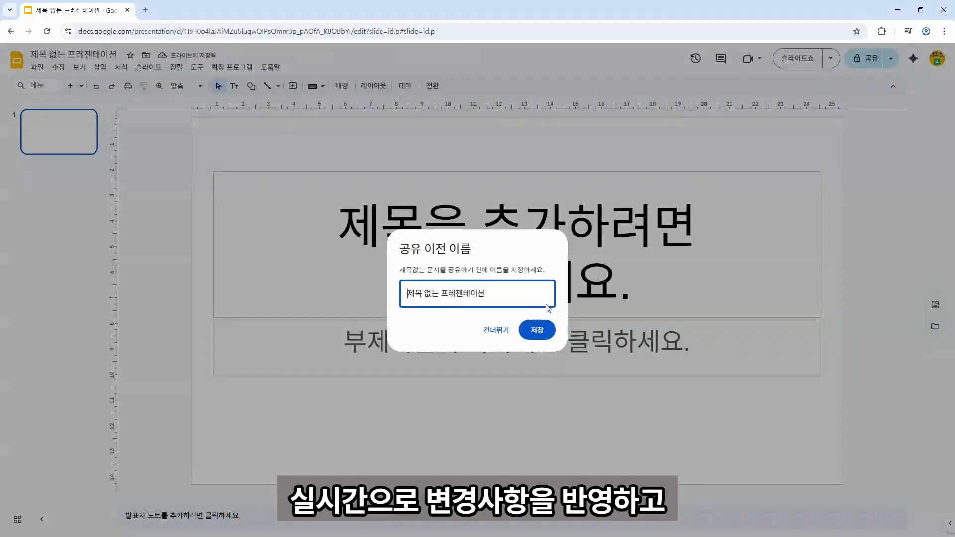
pyautogui.moveTo(490, 292); pyautogui.dragTo(209, 282)
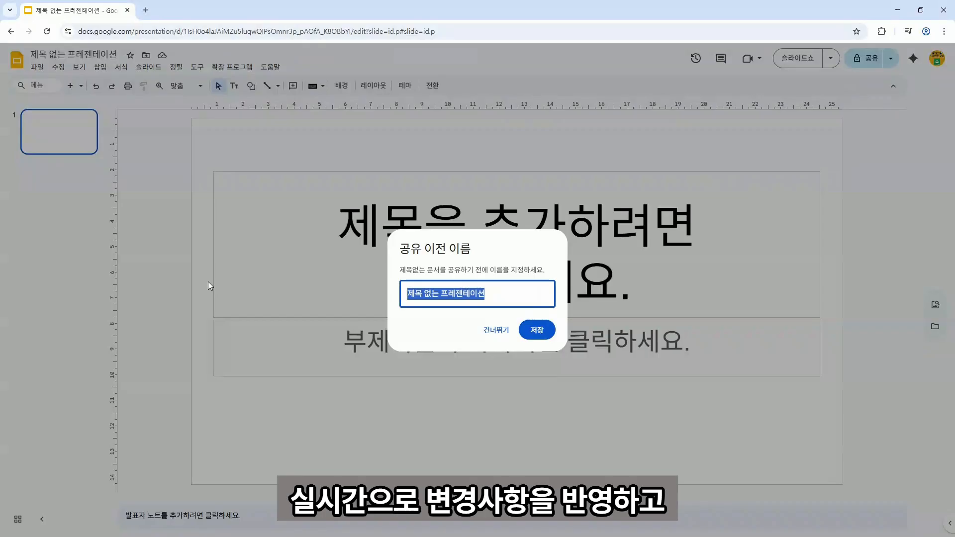
pyautogui.write('클')
pyautogui.press('BackSpace')
pyautogui.write('귀글슬')
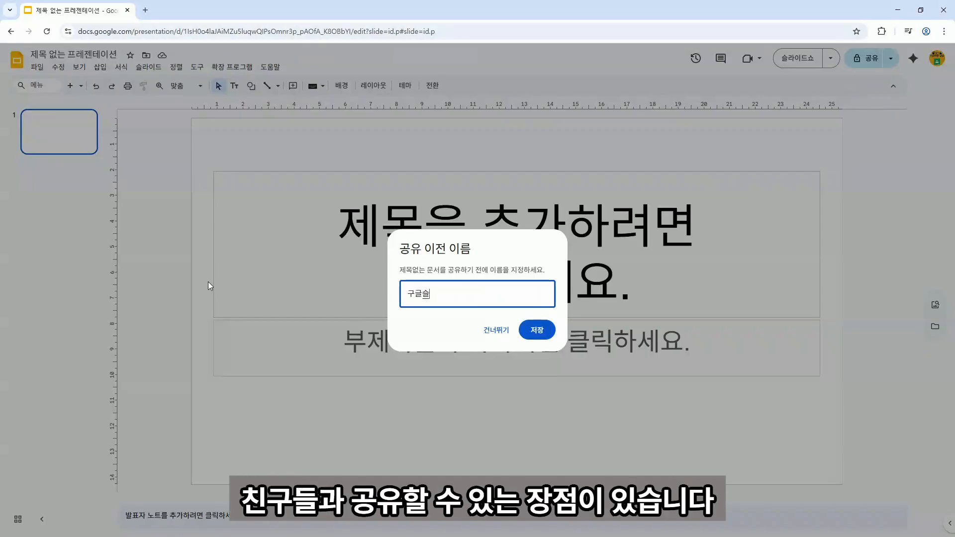
pyautogui.write('라이드 여연시')
pyautogui.click(537, 330)
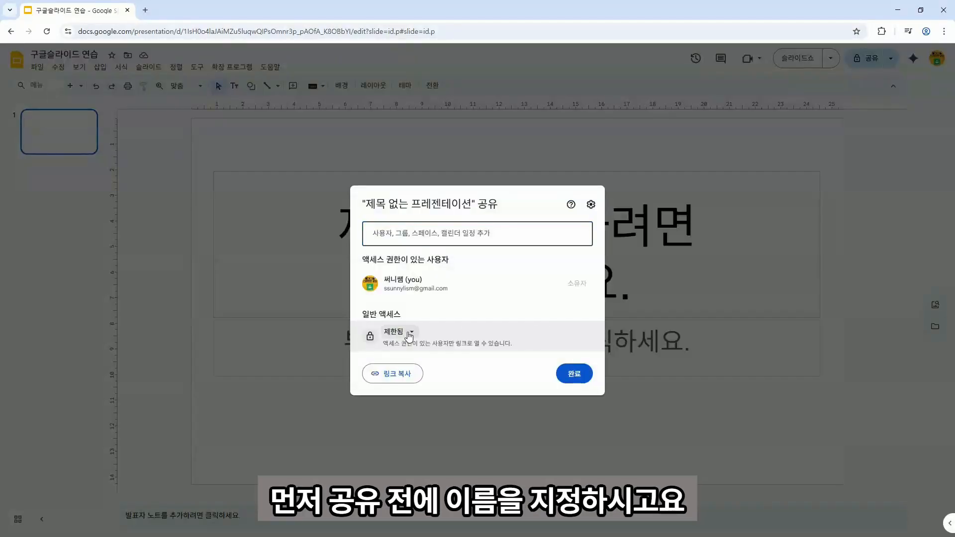
# Set general access to 'Anyone with the link' with Editor rights.
pyautogui.click(391, 332)
pyautogui.click(423, 379)
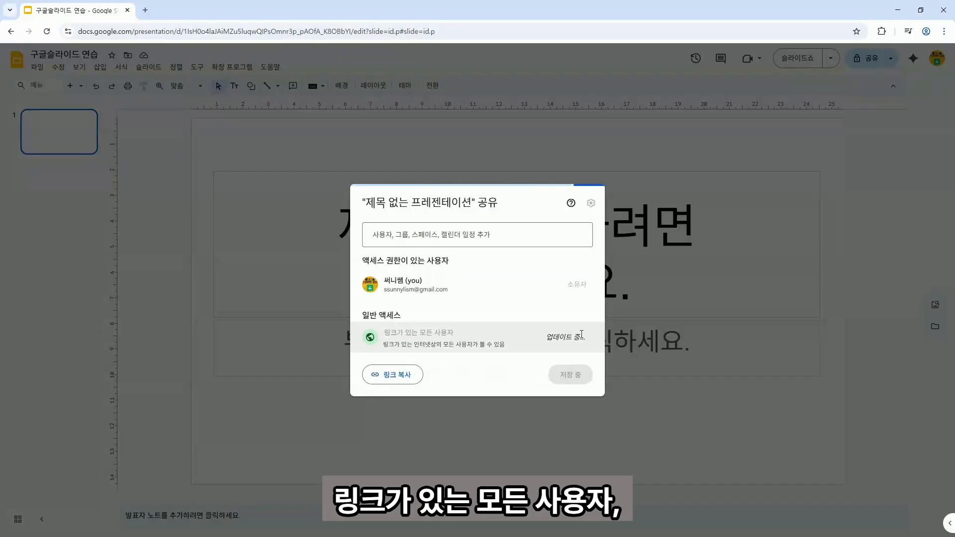
pyautogui.click(572, 338)
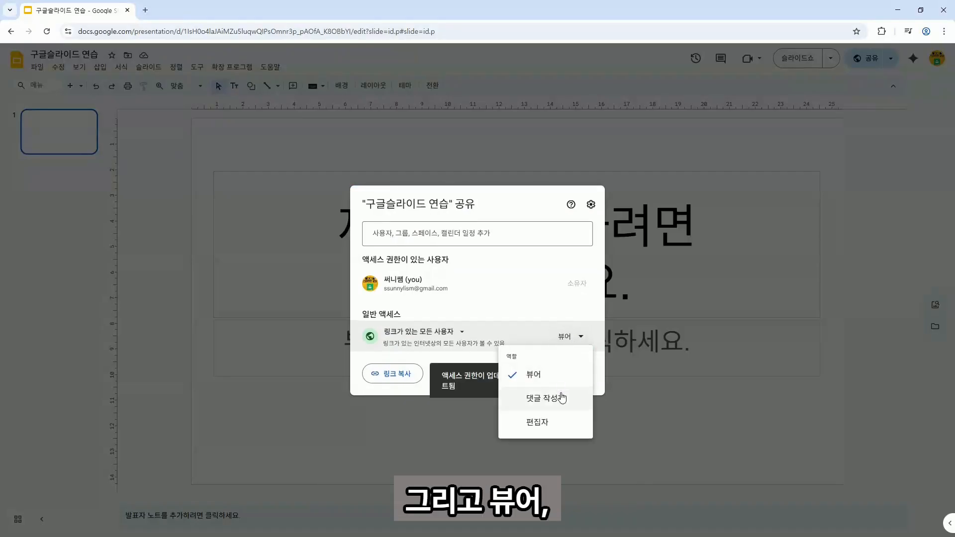
pyautogui.click(557, 427)
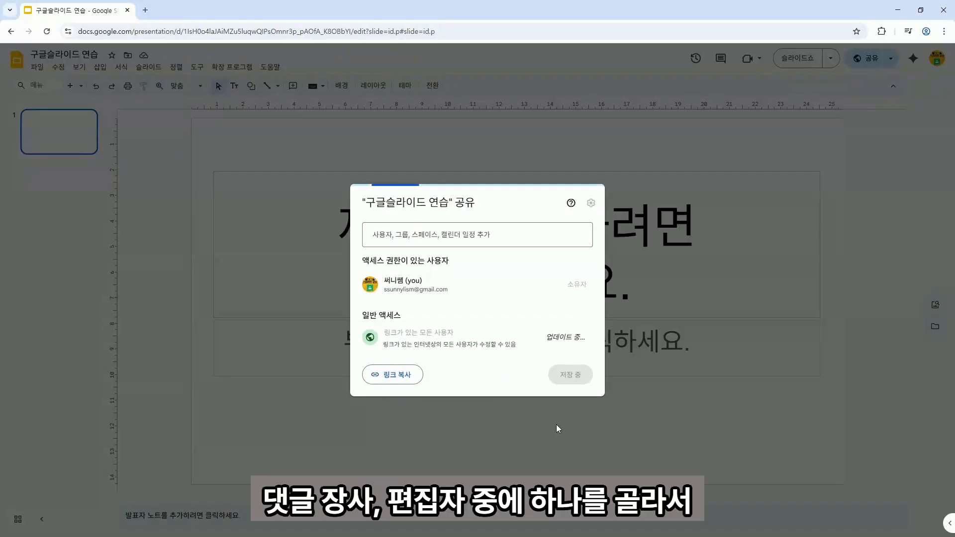
pyautogui.click(574, 375)
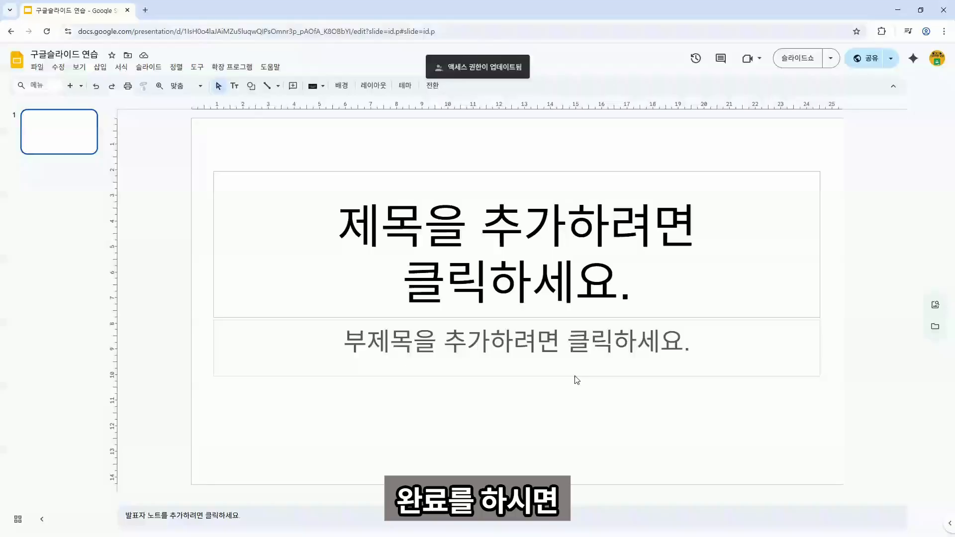
pyautogui.click(380, 31)
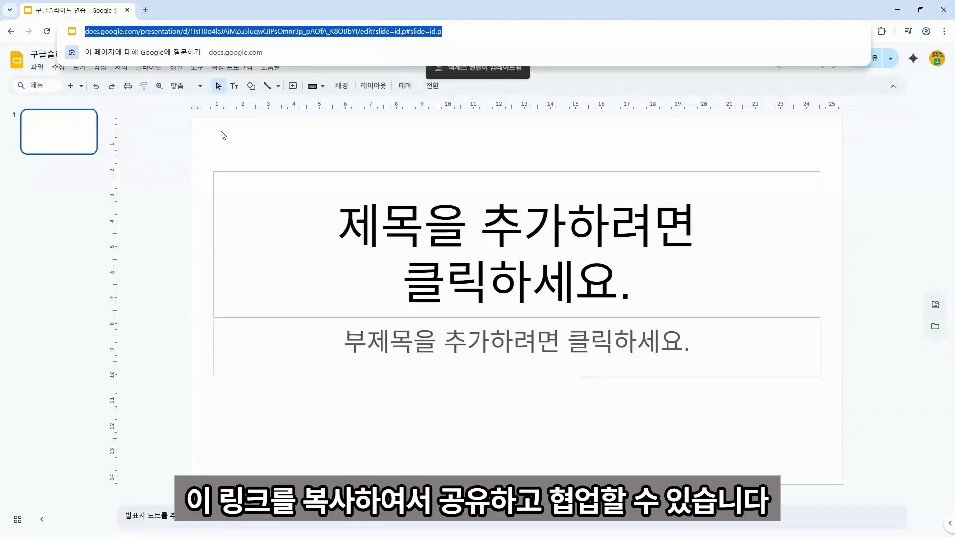
pyautogui.click(169, 133)
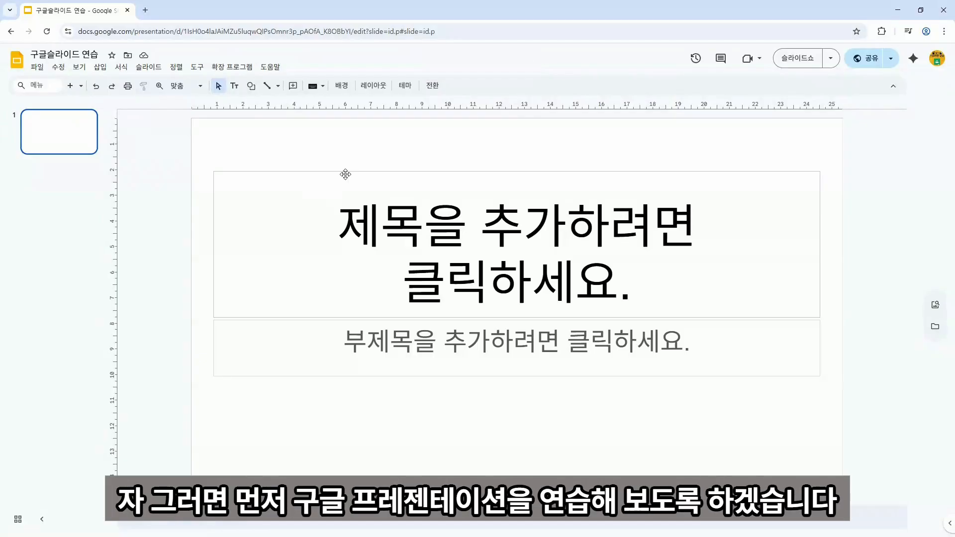
pyautogui.click(345, 174)
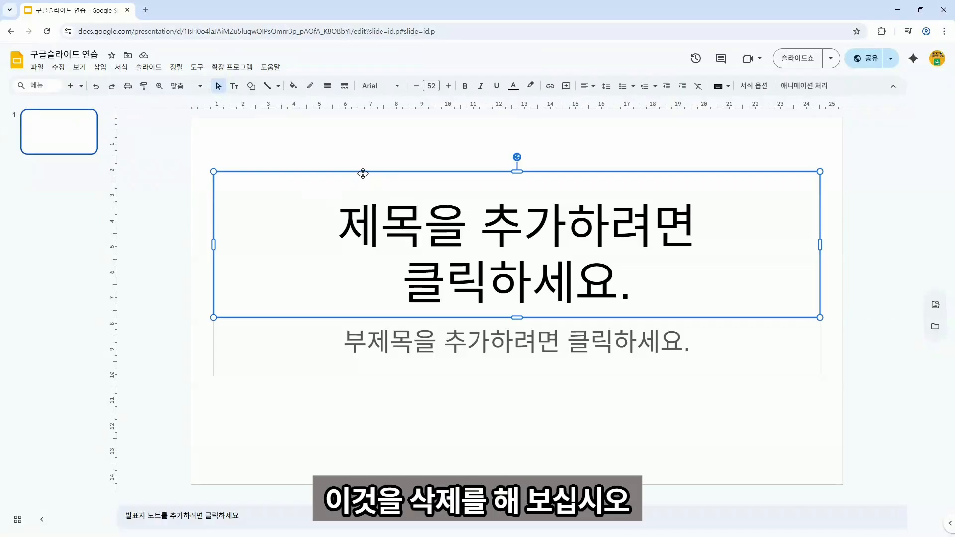
# Delete the title and subtitle placeholders from slide 1.
pyautogui.rightClick(361, 173)
pyautogui.click(402, 251)
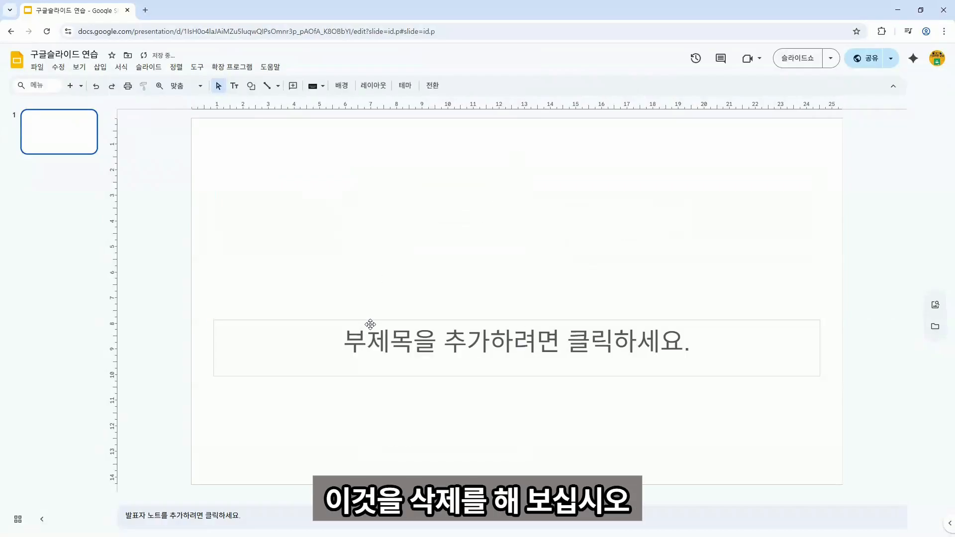
pyautogui.click(371, 321)
pyautogui.rightClick(390, 321)
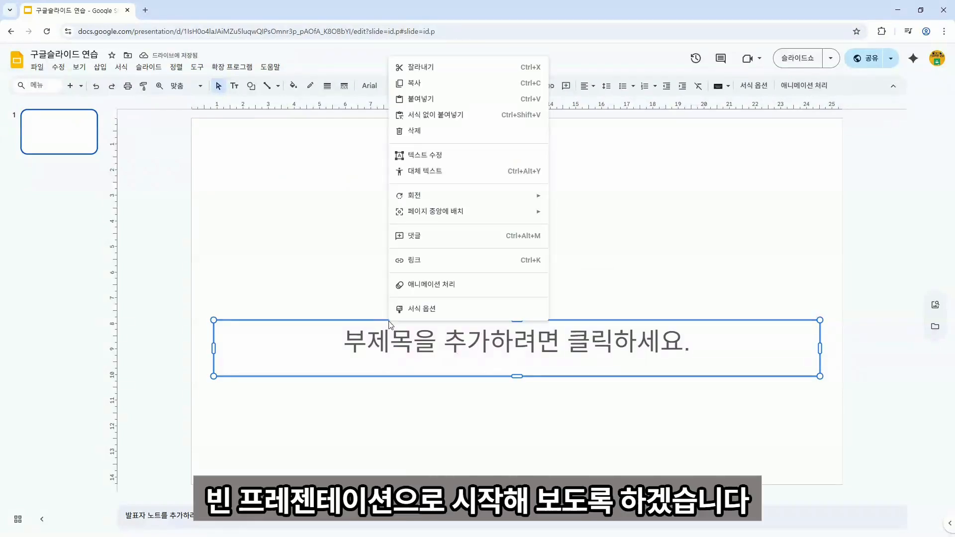
pyautogui.click(427, 136)
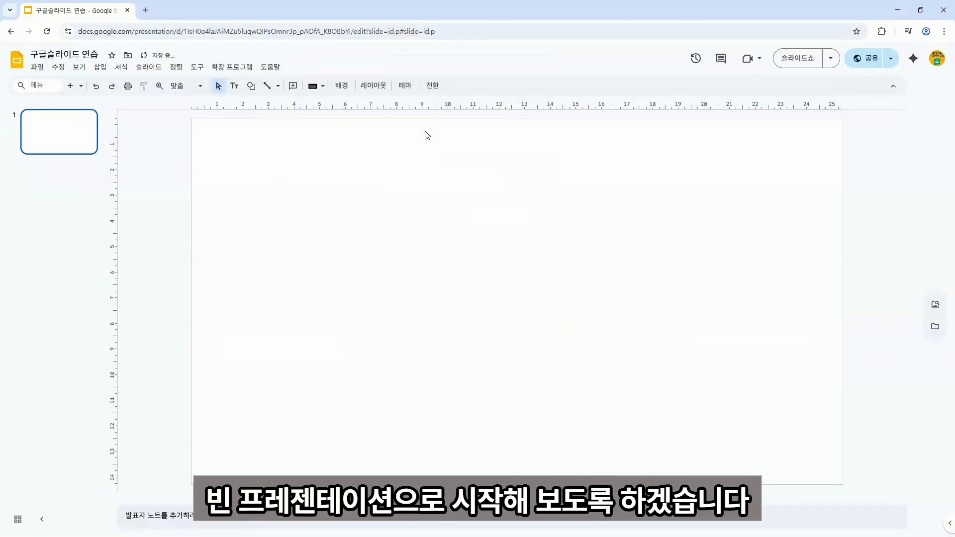
# Copy the blank first slide and paste it in as slide 2.
pyautogui.rightClick(70, 130)
pyautogui.click(88, 154)
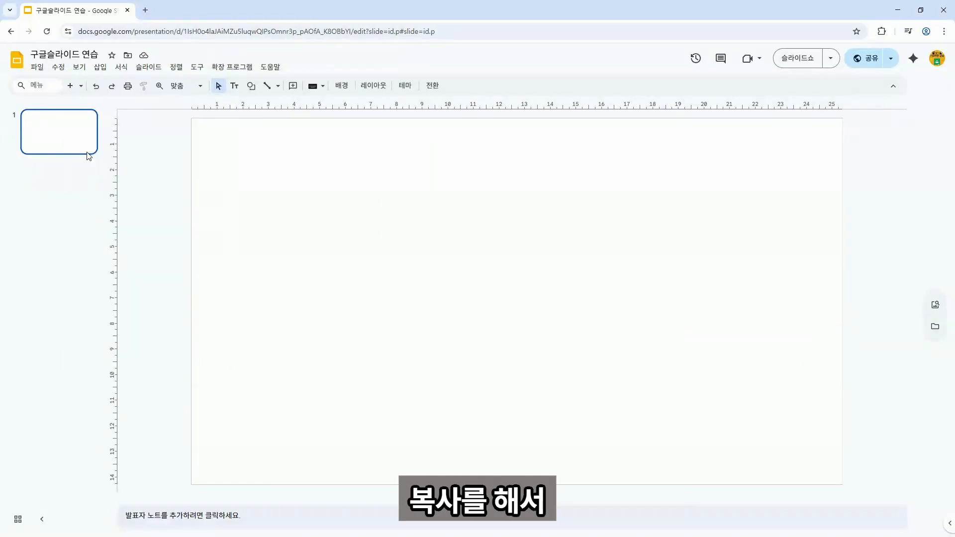
pyautogui.rightClick(76, 170)
pyautogui.click(114, 215)
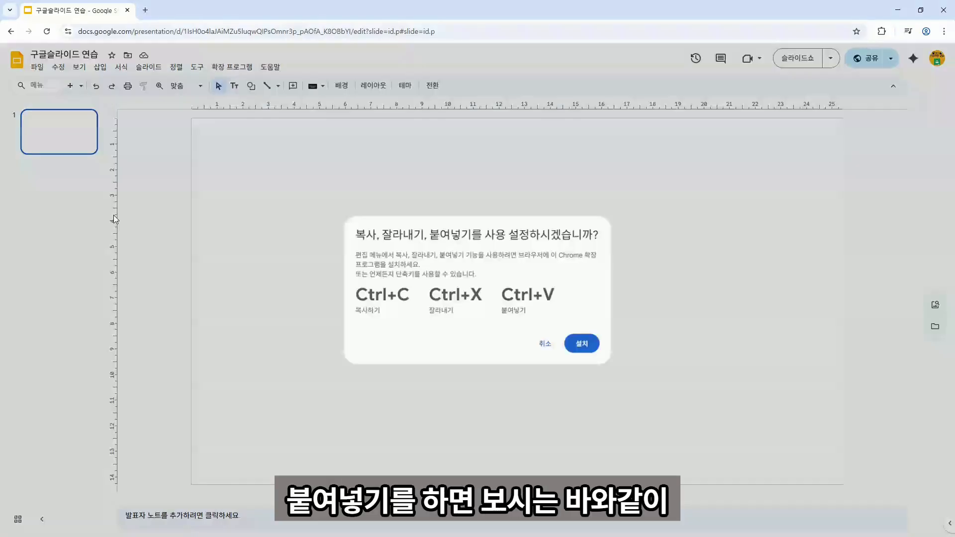
pyautogui.click(547, 346)
pyautogui.click(79, 183)
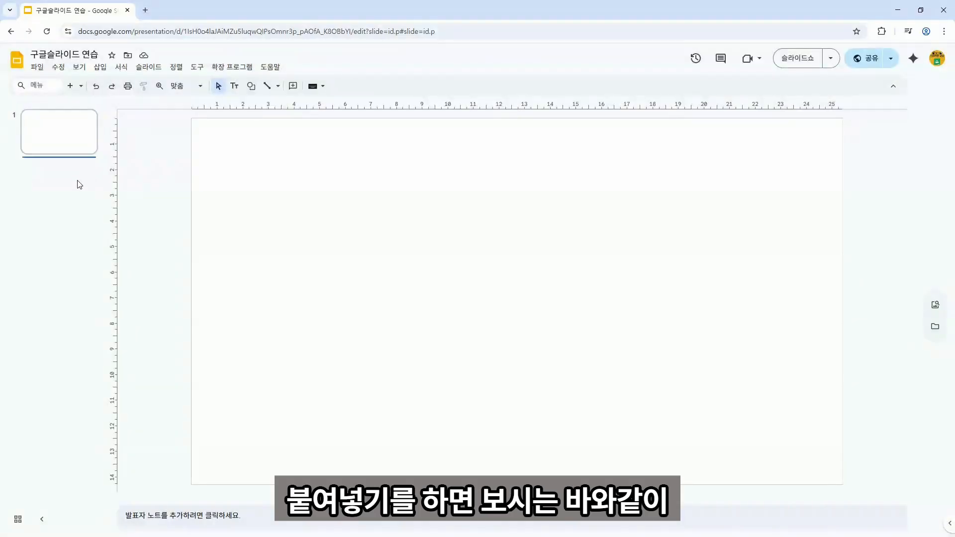
pyautogui.hotkey('ctrl', 'v')
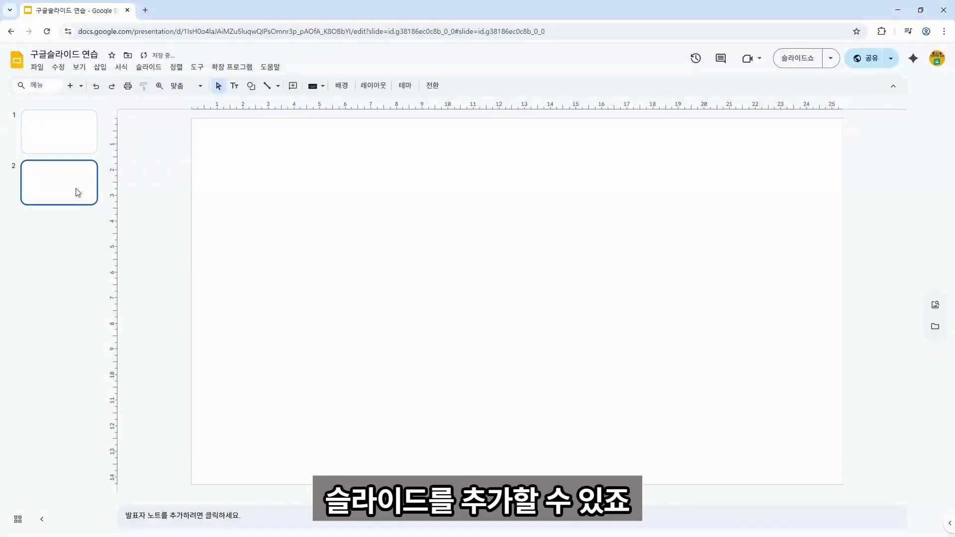
# Add a new slide, delete its placeholders, paste a blank copy as slide 4, return to slide 1.
pyautogui.click(70, 88)
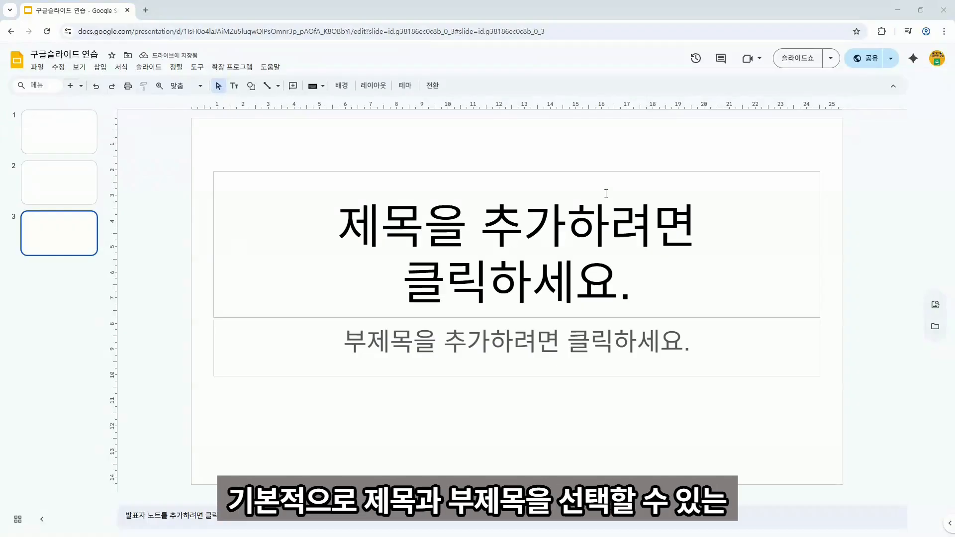
pyautogui.click(589, 172)
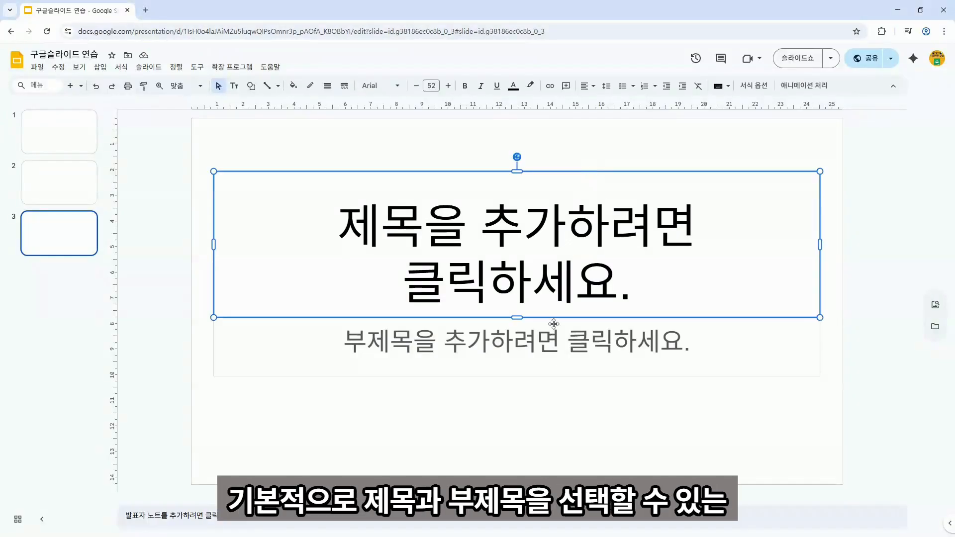
pyautogui.click(554, 324)
pyautogui.click(555, 173)
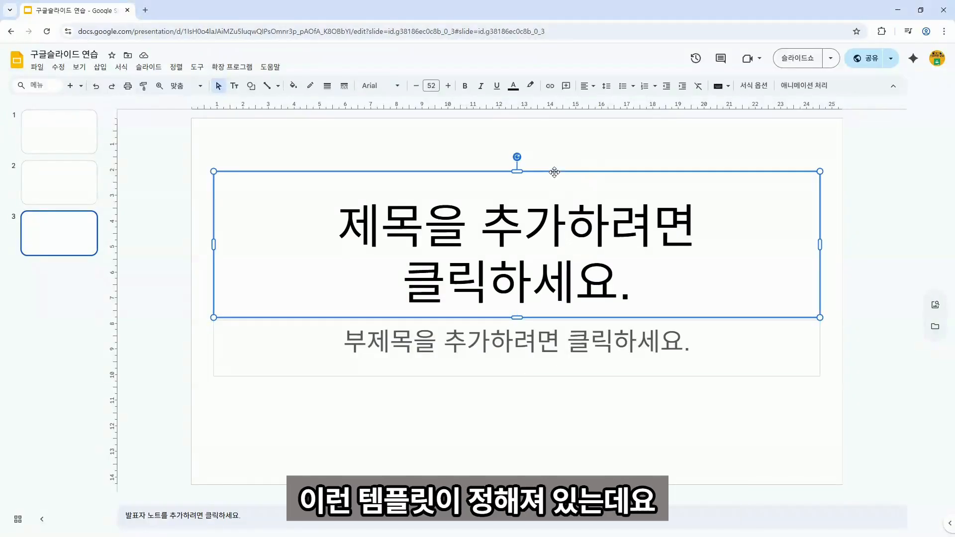
pyautogui.press('Delete')
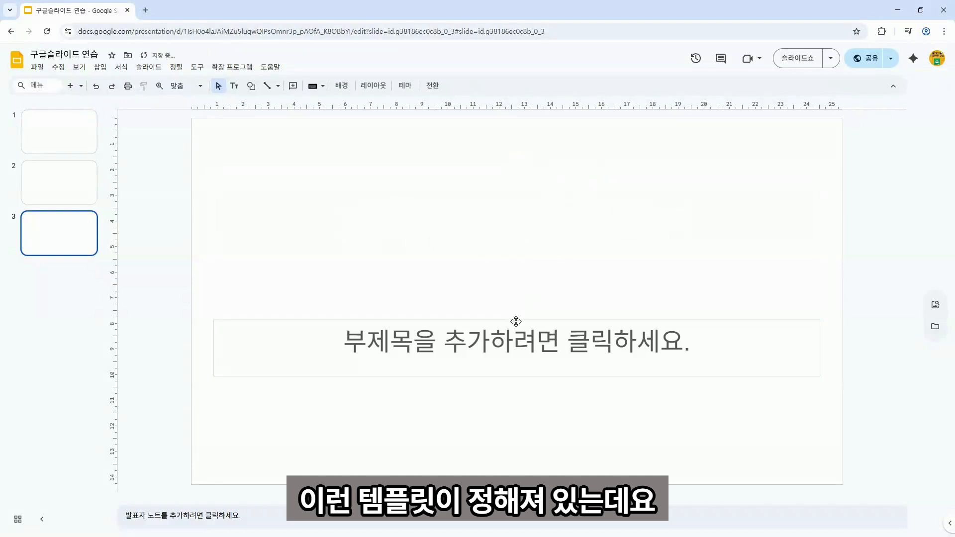
pyautogui.click(516, 322)
pyautogui.press('Delete')
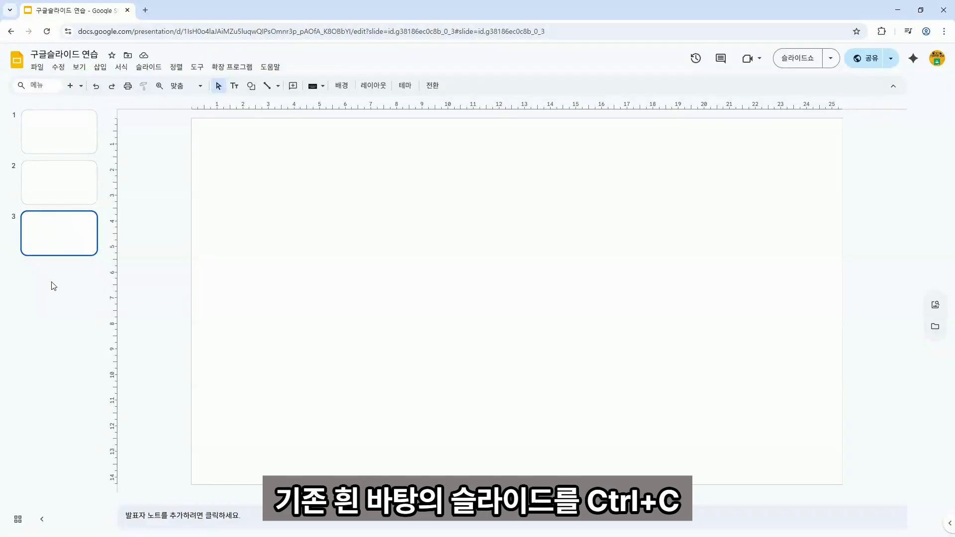
pyautogui.hotkey('ctrl', 'v')
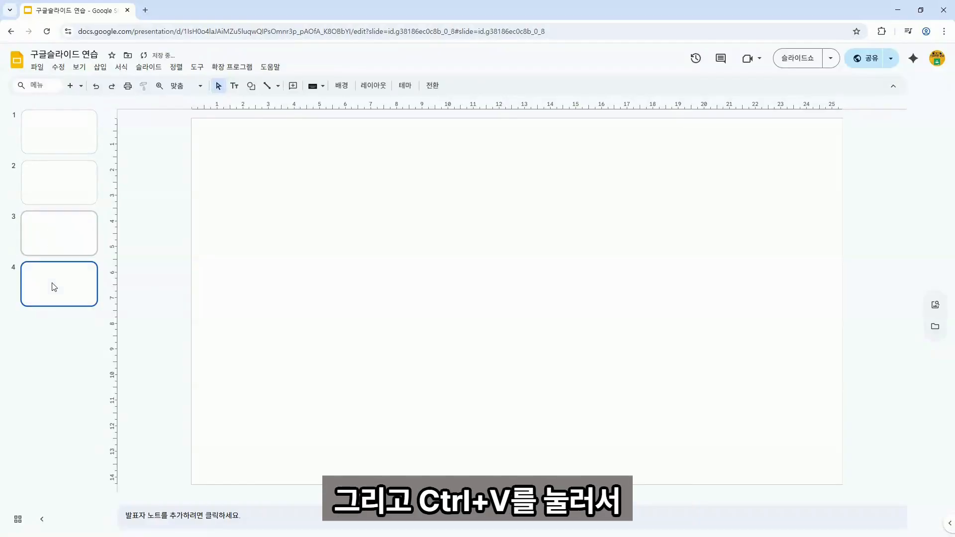
pyautogui.click(75, 130)
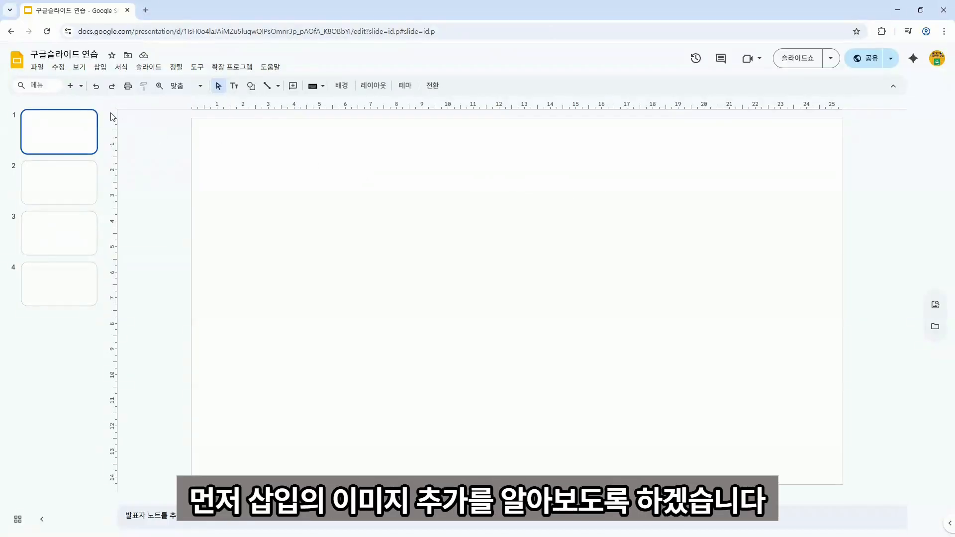
# Open the Stock & Web (스톡 및 웹) image search from Insert > Image.
pyautogui.click(101, 68)
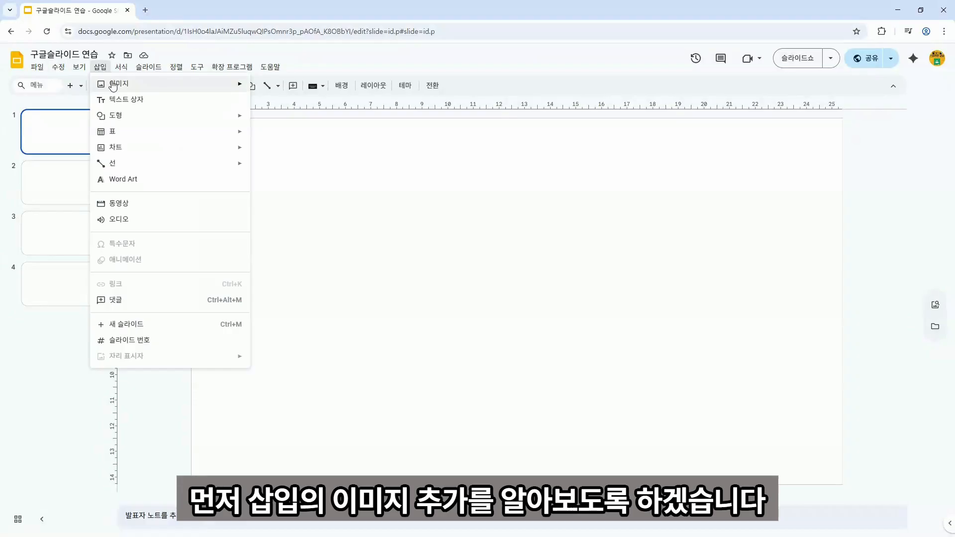
pyautogui.moveTo(114, 87)
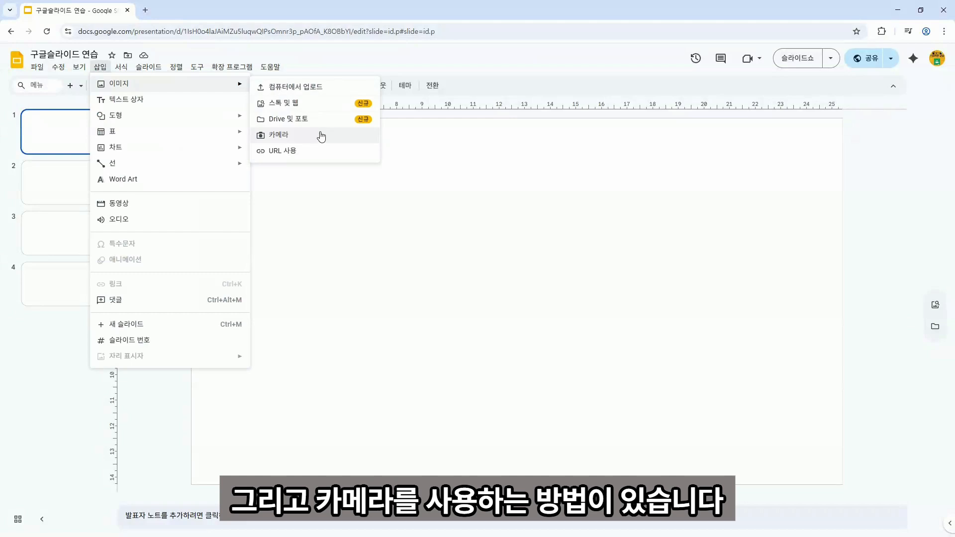
pyautogui.click(321, 109)
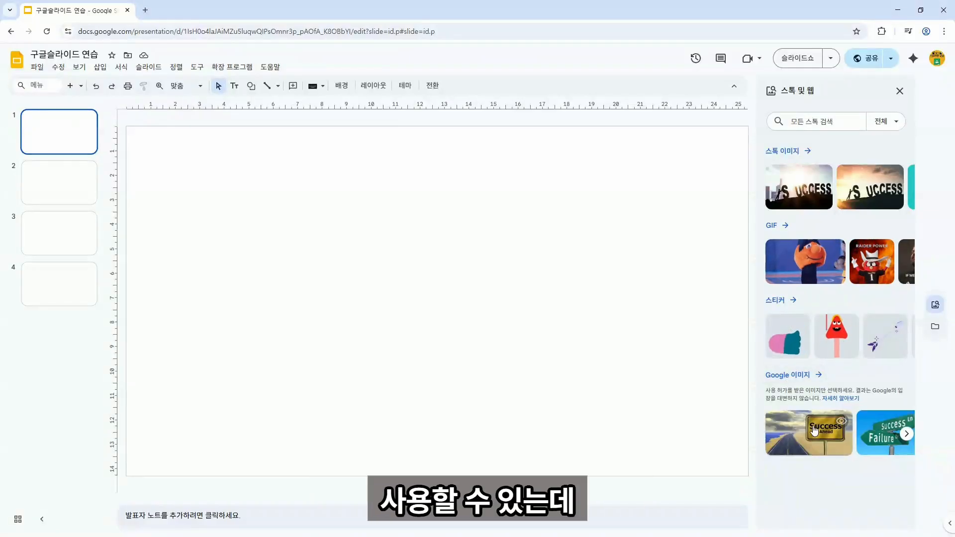
# Search stock images for 'freeboom background' and insert the room photo with the pink chair.
pyautogui.click(840, 129)
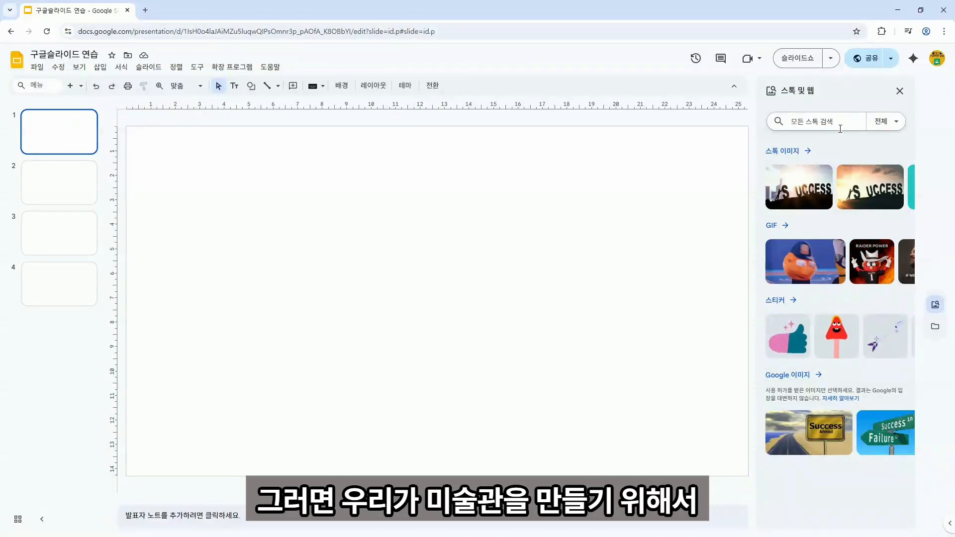
pyautogui.write('ㄹ')
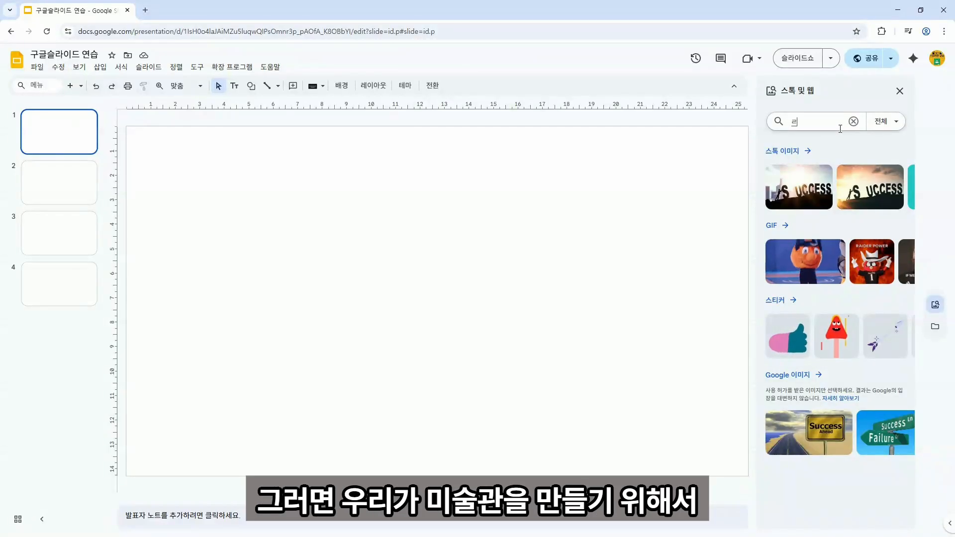
pyautogui.press('BackSpace')
pyautogui.write('free')
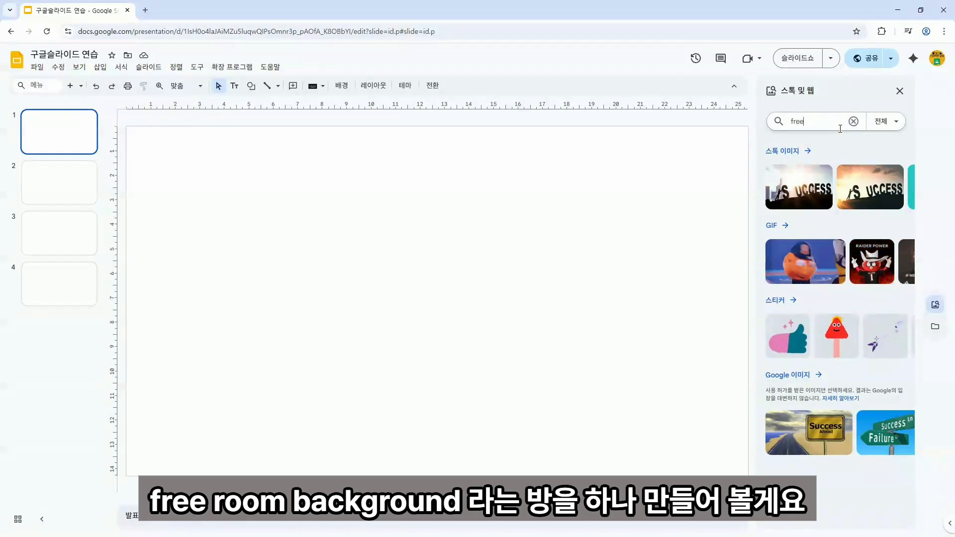
pyautogui.write('bo')
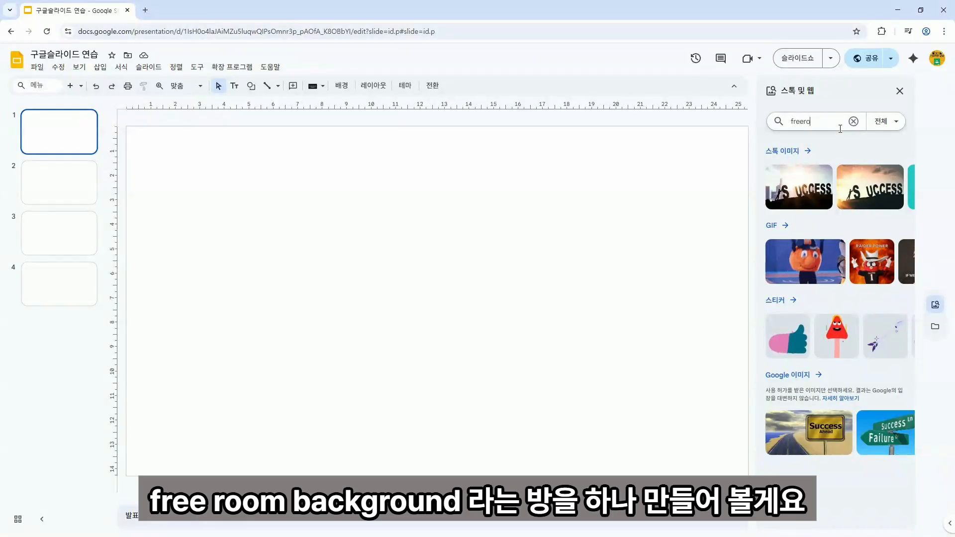
pyautogui.write('om bac')
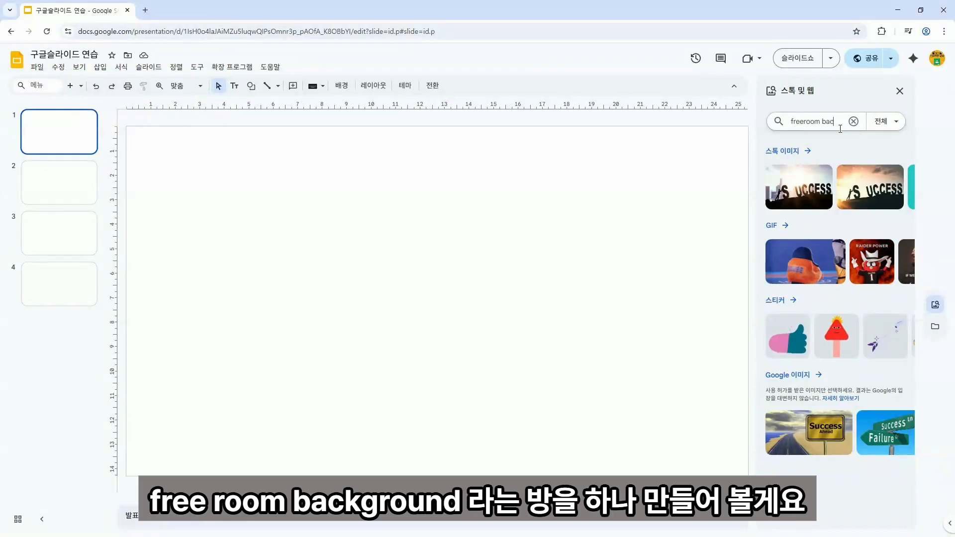
pyautogui.write('kground')
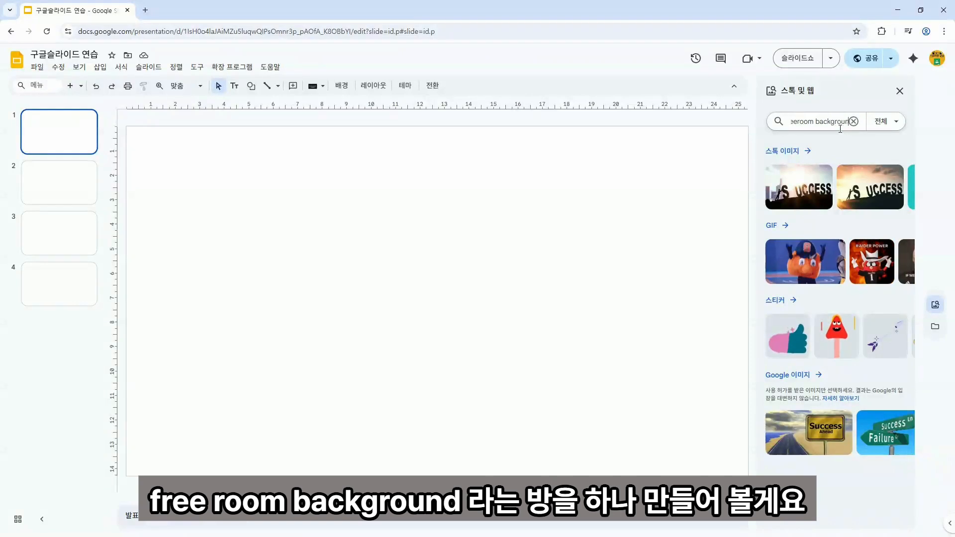
pyautogui.press('Return')
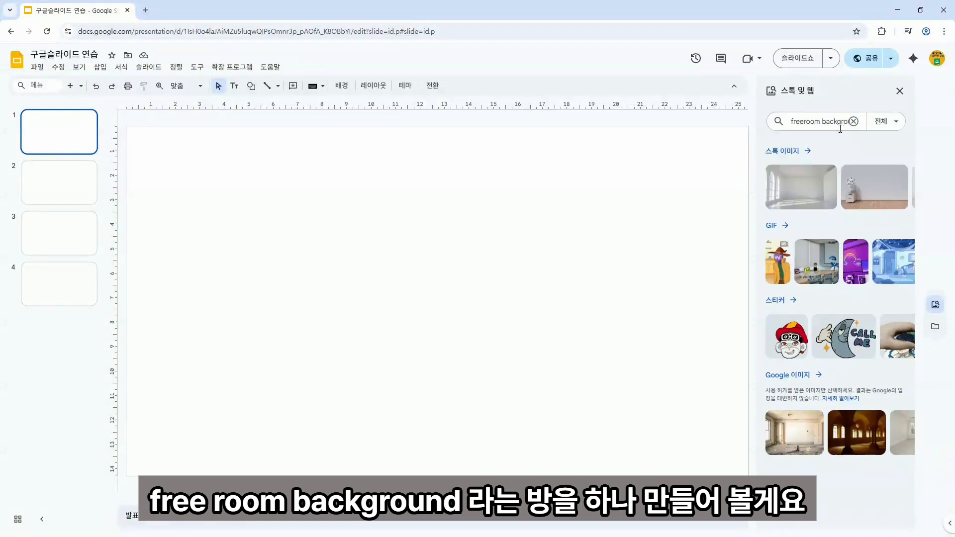
pyautogui.click(800, 159)
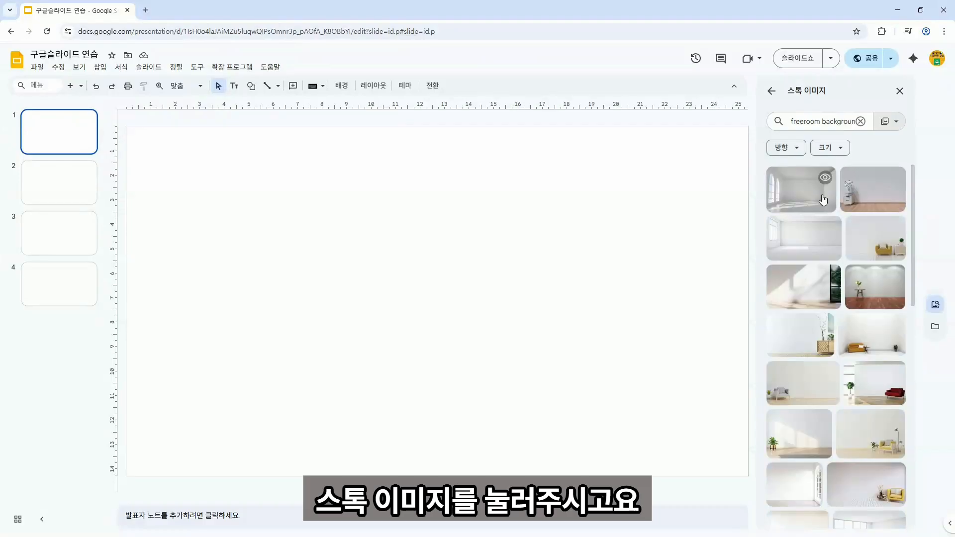
pyautogui.scroll(-5, 838, 235)
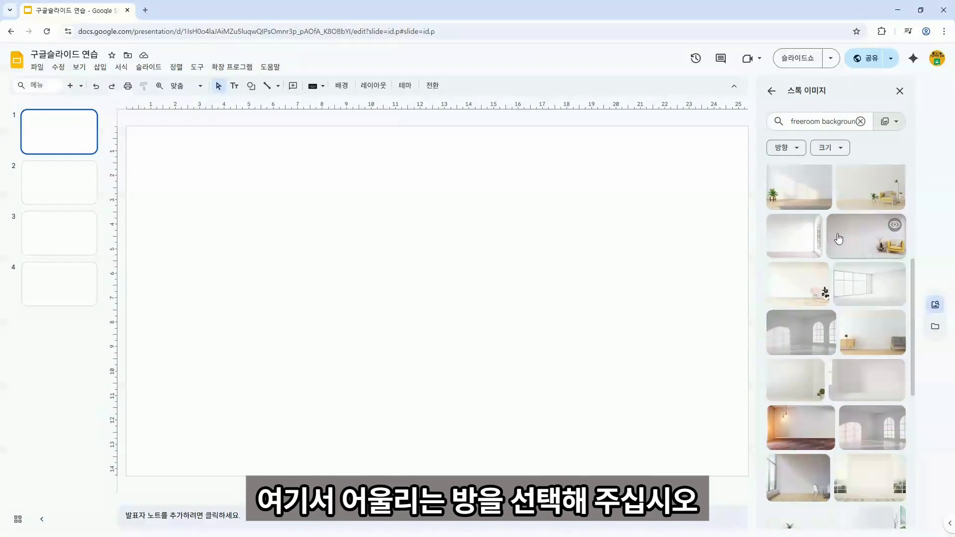
pyautogui.click(814, 288)
# Stretch the room photo to fill the slide edge to edge.
pyautogui.moveTo(533, 285)
pyautogui.mouseDown()
pyautogui.moveTo(546, 282)
pyautogui.moveTo(521, 273)
pyautogui.mouseUp()
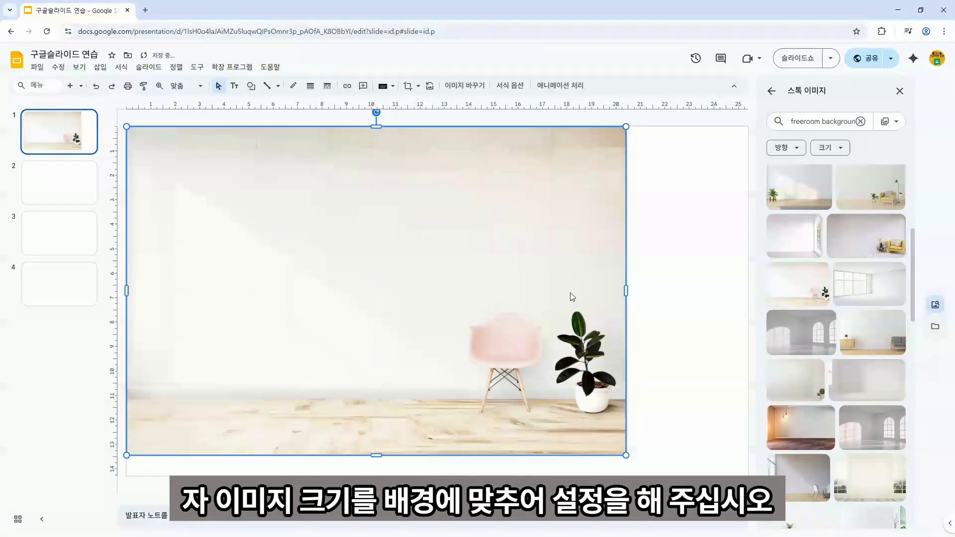
pyautogui.moveTo(627, 291); pyautogui.dragTo(748, 290)
pyautogui.moveTo(438, 455); pyautogui.dragTo(437, 474)
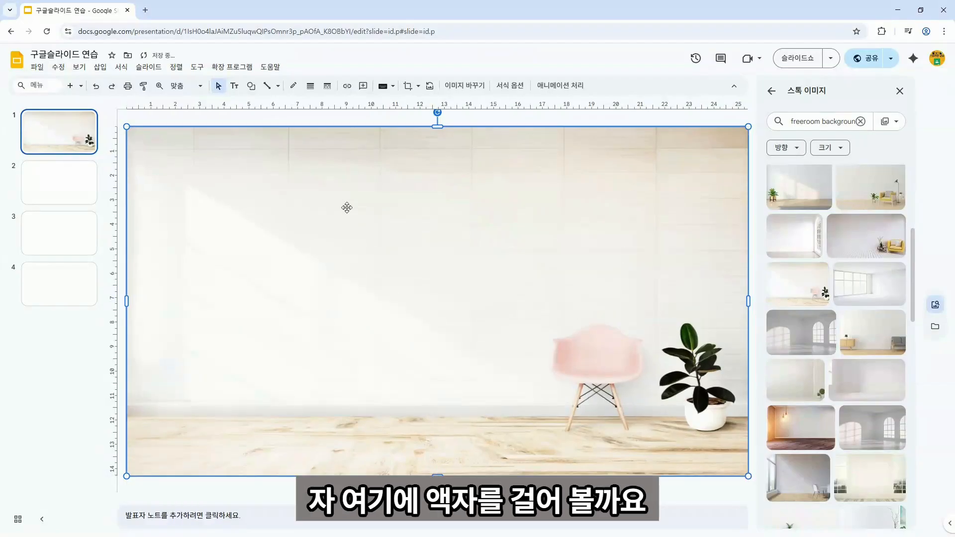
# Search stock images for 'png artframe' and insert an ornate gold frame, discarding two unwanted tries.
pyautogui.click(863, 121)
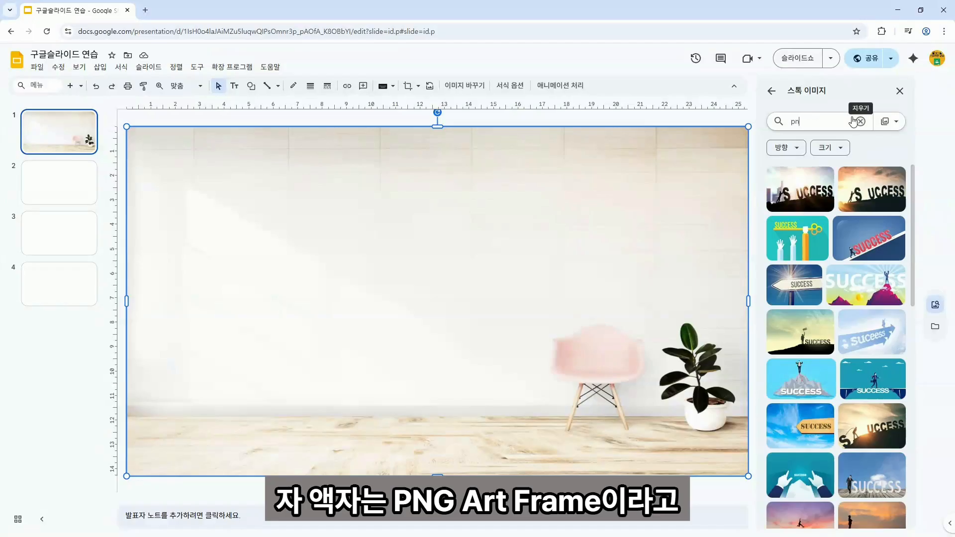
pyautogui.write('png artfram')
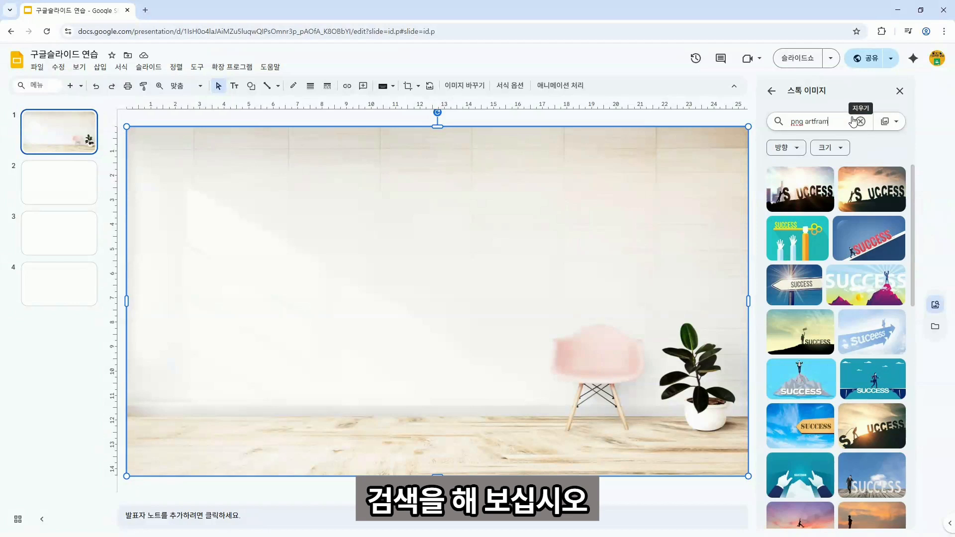
pyautogui.write('e')
pyautogui.press('Return')
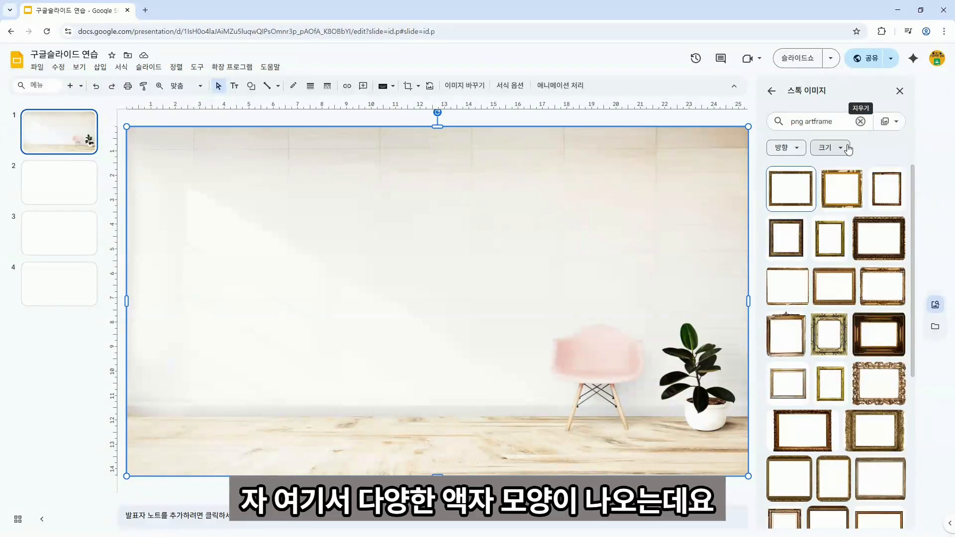
pyautogui.scroll(-2, 835, 276)
pyautogui.scroll(2, 834, 290)
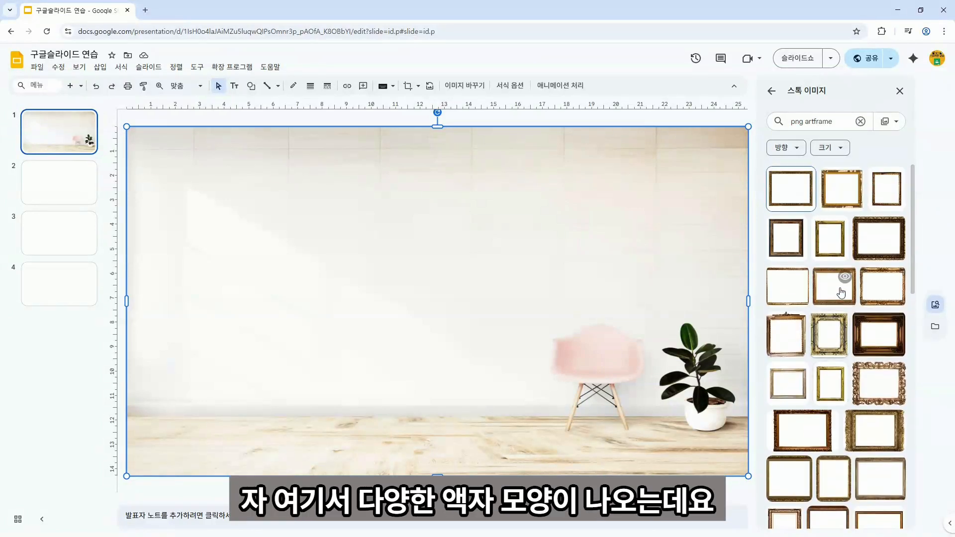
pyautogui.click(877, 297)
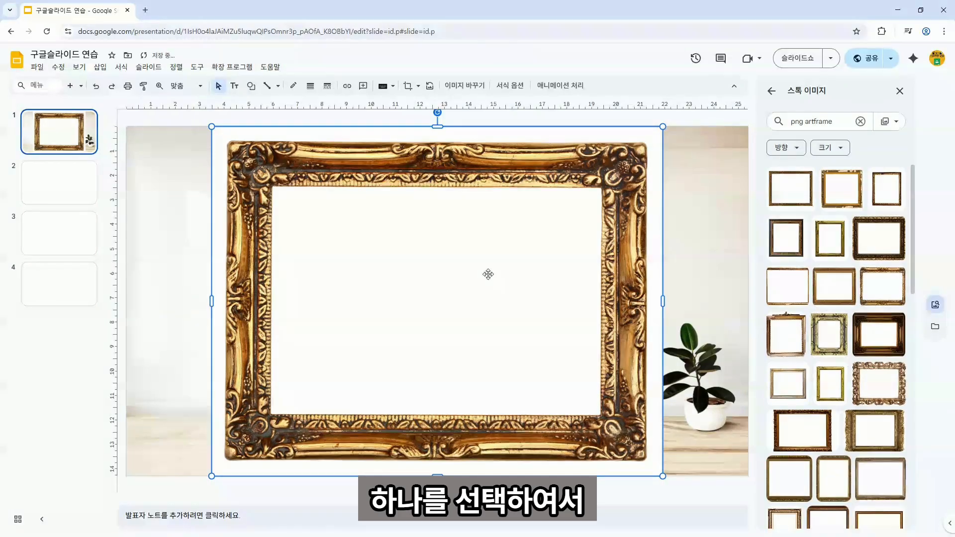
pyautogui.press('Delete')
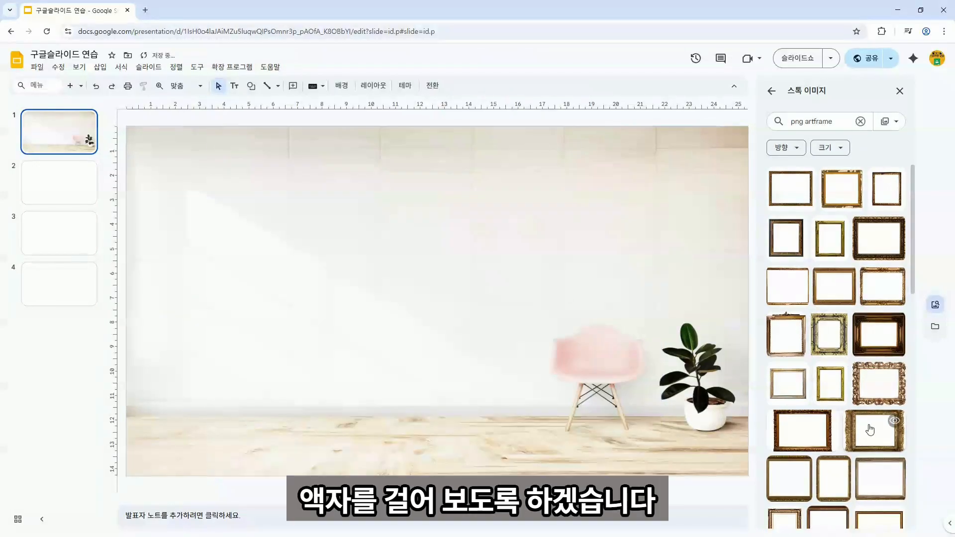
pyautogui.click(880, 474)
pyautogui.press('Delete')
pyautogui.click(788, 283)
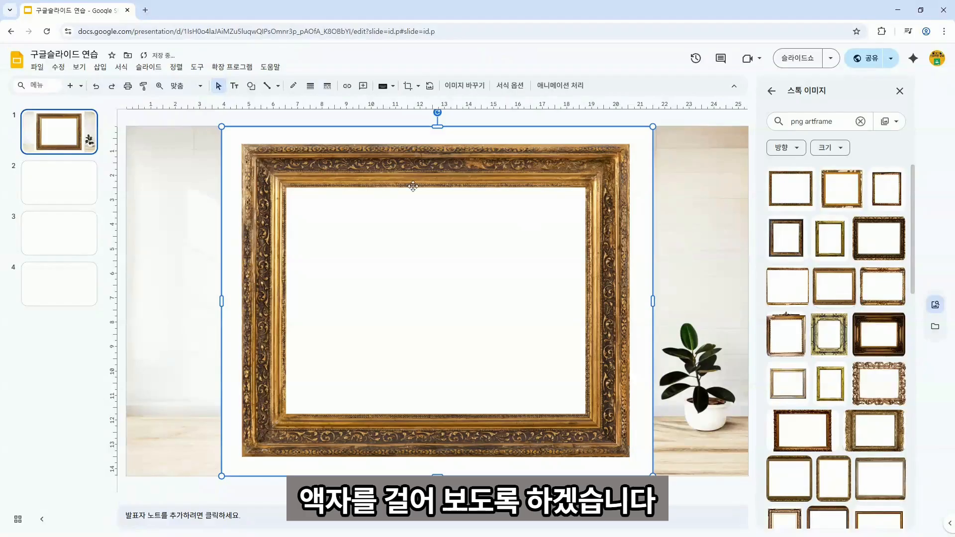
# Shrink the gold frame and place it on the upper middle of the wall.
pyautogui.moveTo(225, 127); pyautogui.dragTo(435, 277)
pyautogui.moveTo(527, 309); pyautogui.dragTo(459, 196)
pyautogui.moveTo(539, 328); pyautogui.dragTo(545, 333)
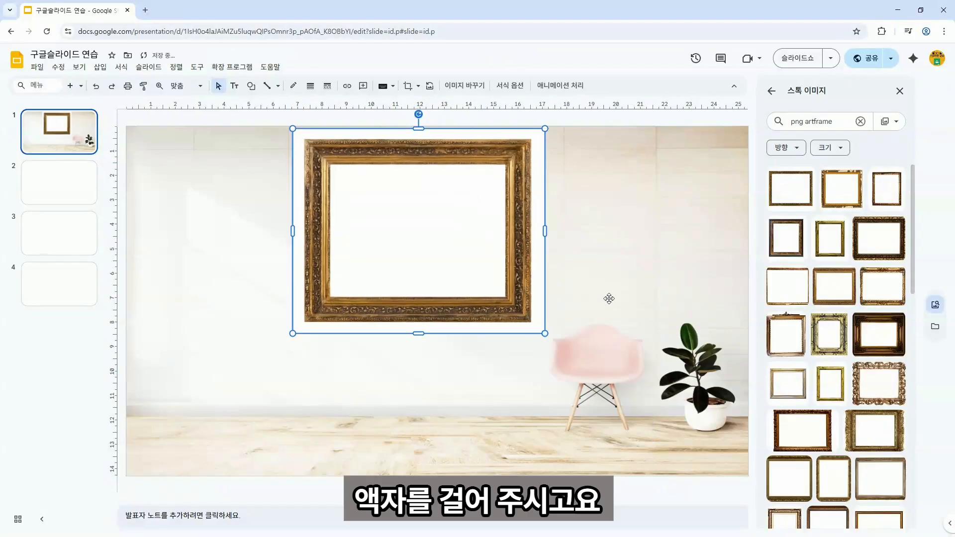
pyautogui.click(607, 299)
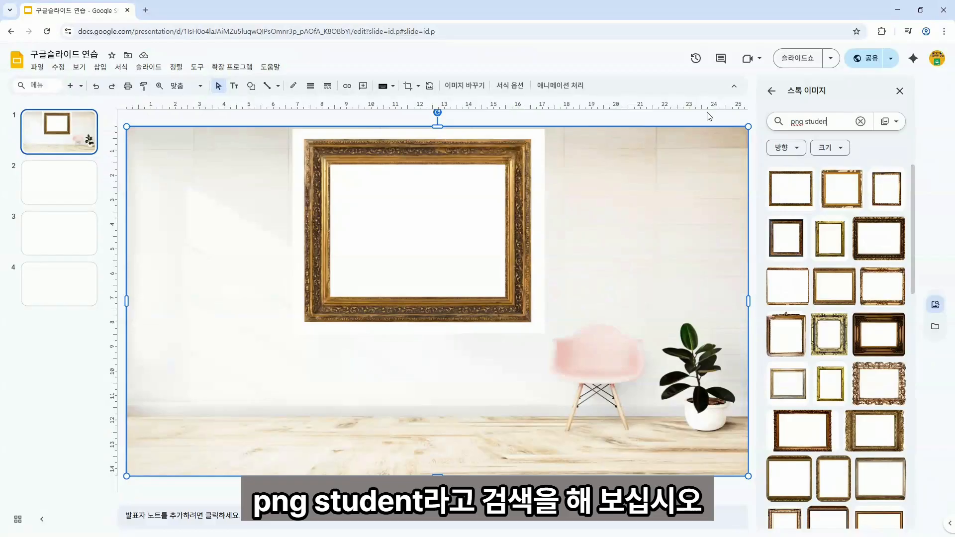
# Search stock images for student graphics and insert the student illustration holding a book.
pyautogui.press('Return')
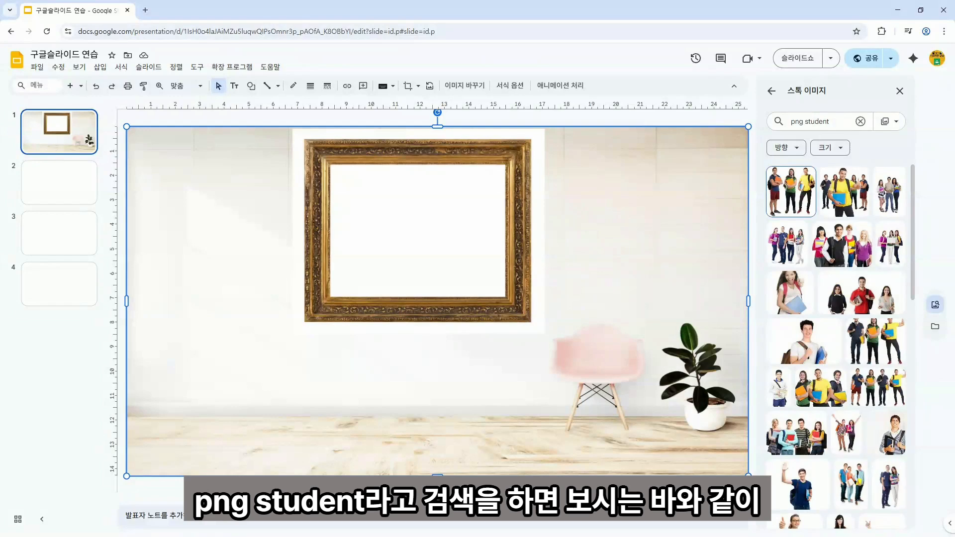
pyautogui.scroll(-5, 870, 297)
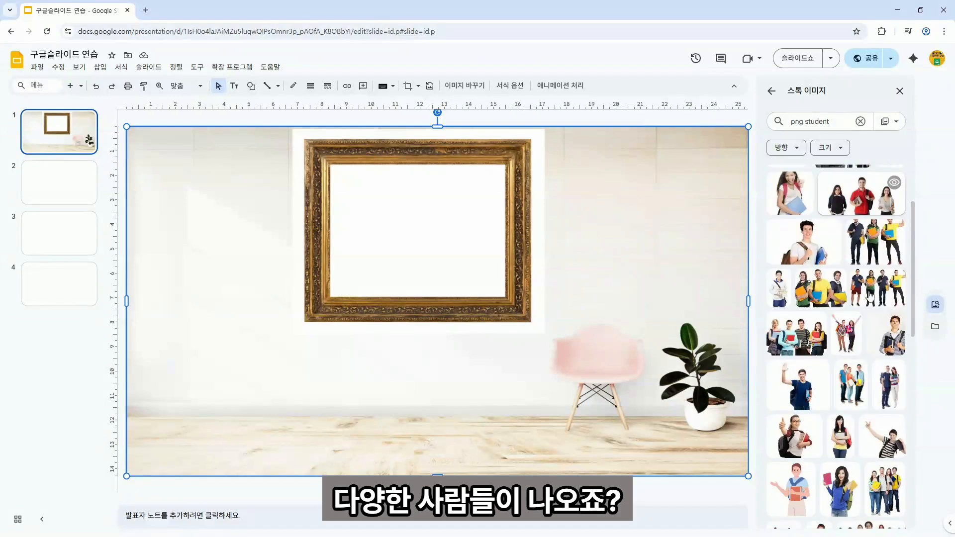
pyautogui.scroll(-5, 870, 297)
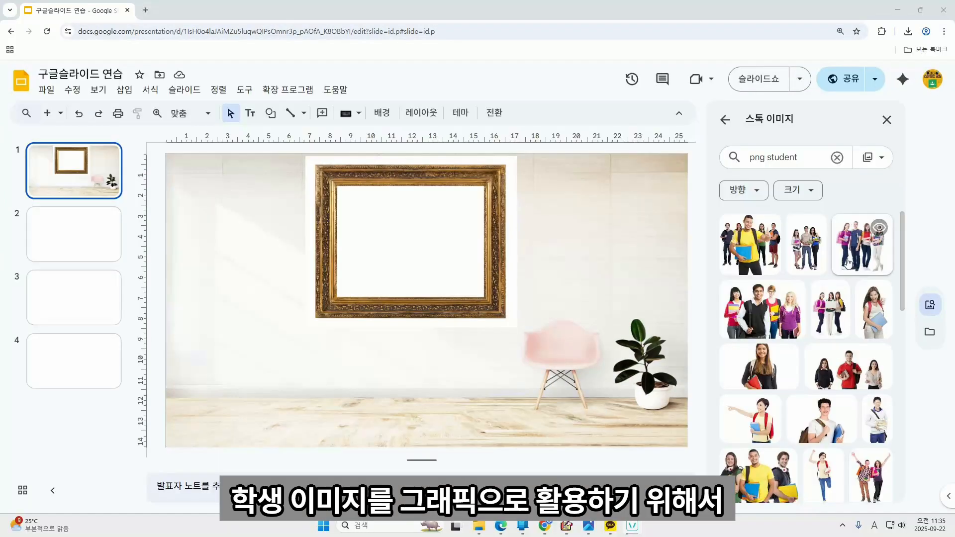
pyautogui.scroll(-2, 848, 263)
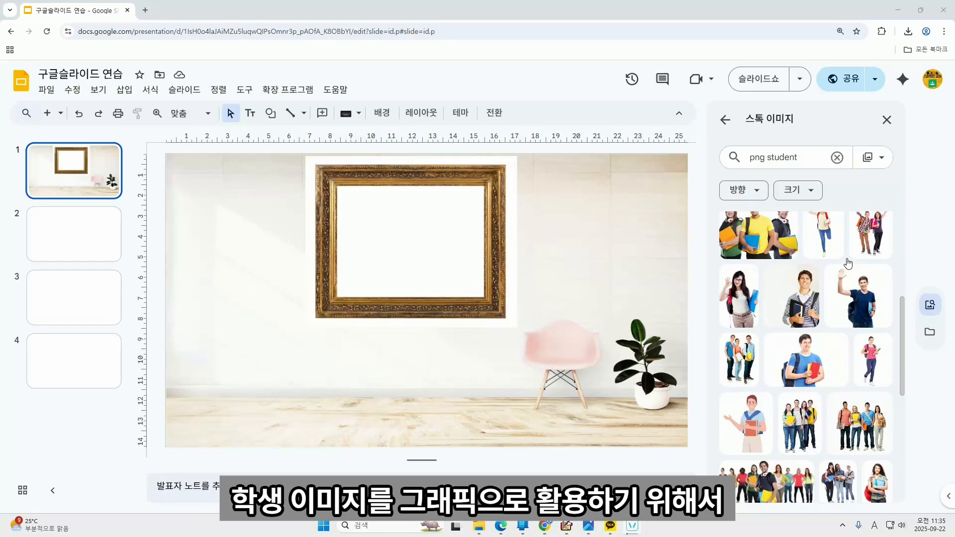
pyautogui.scroll(5, 848, 263)
pyautogui.click(809, 159)
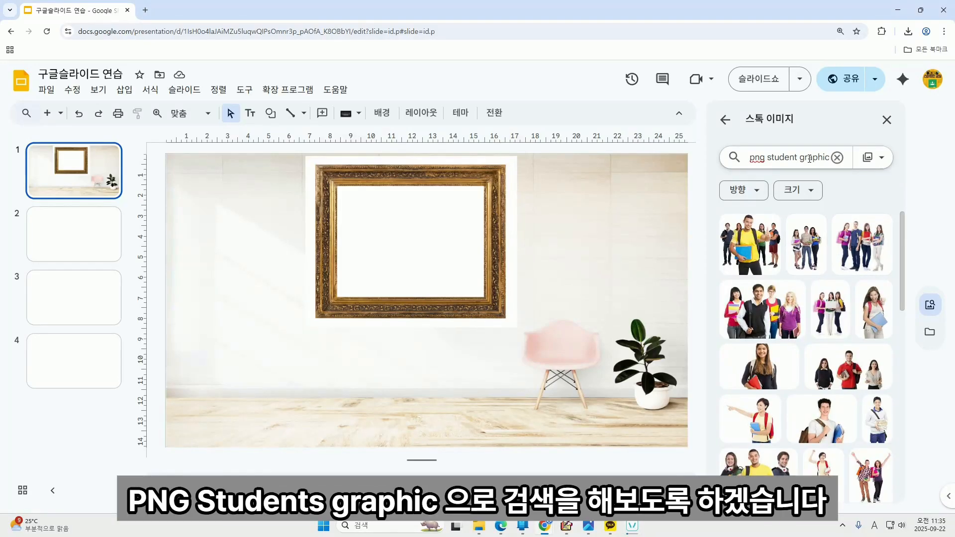
pyautogui.press('Return')
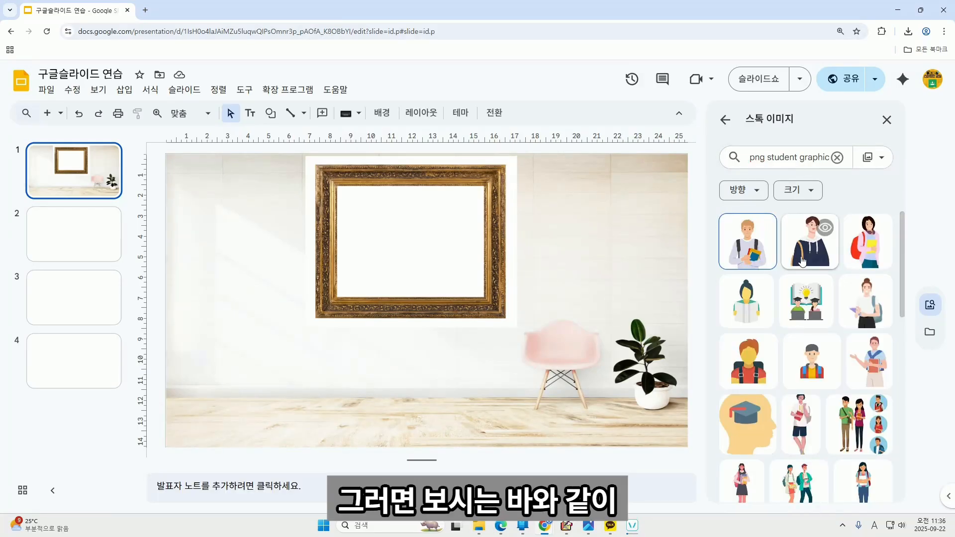
pyautogui.scroll(-1, 803, 260)
pyautogui.scroll(-2, 803, 260)
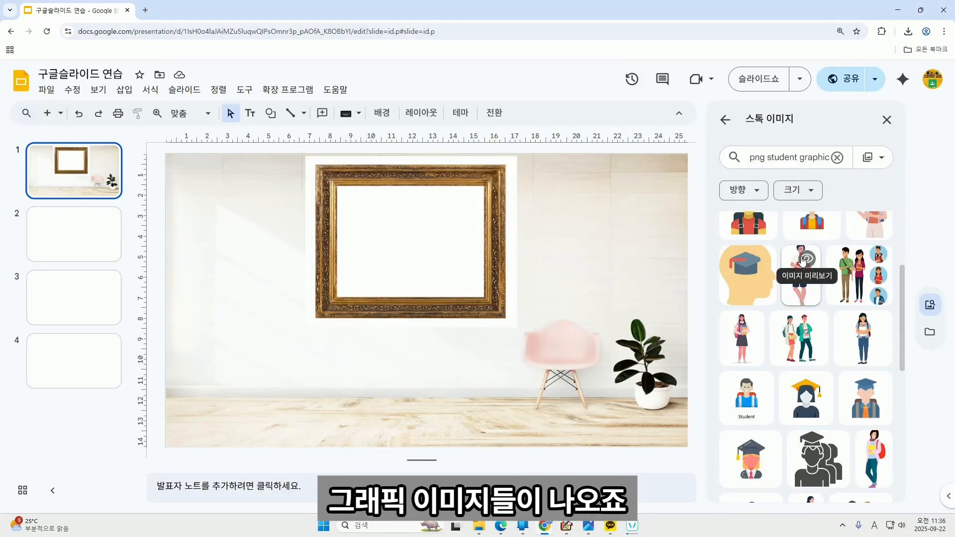
pyautogui.scroll(3, 802, 260)
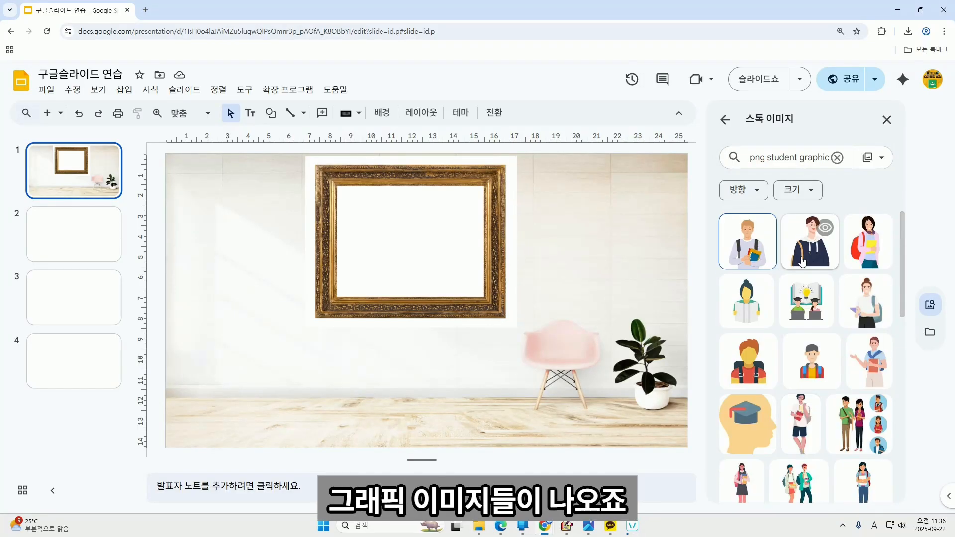
pyautogui.scroll(-1, 802, 259)
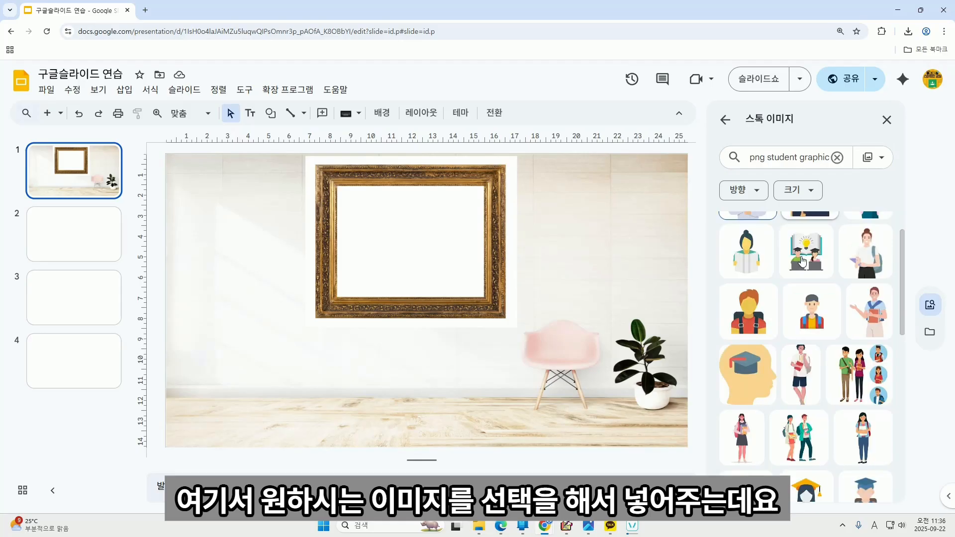
pyautogui.click(866, 307)
# Shrink the student illustration and place it at lower right, beside the frame.
pyautogui.moveTo(308, 155); pyautogui.dragTo(397, 262)
pyautogui.moveTo(480, 319); pyautogui.dragTo(602, 315)
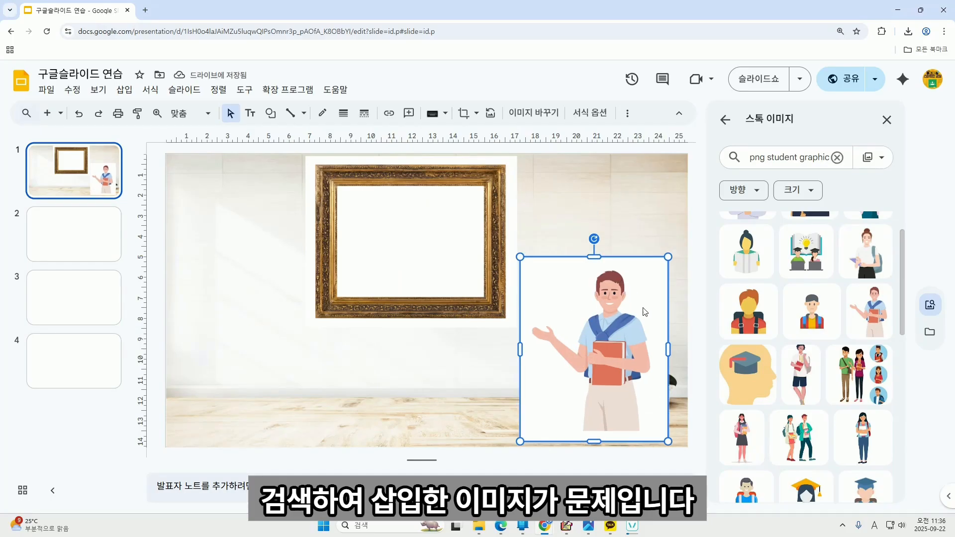
pyautogui.moveTo(533, 266); pyautogui.dragTo(546, 282)
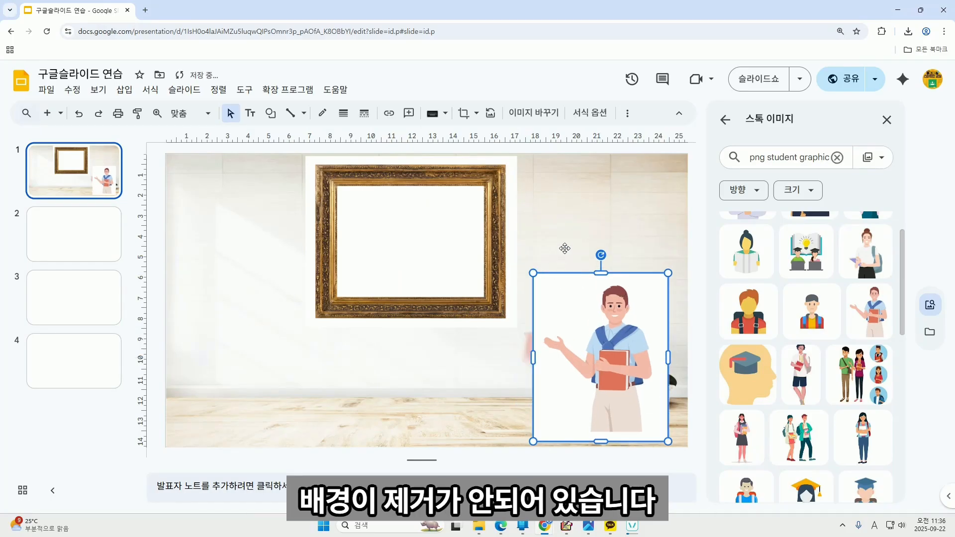
pyautogui.click(565, 249)
pyautogui.click(592, 306)
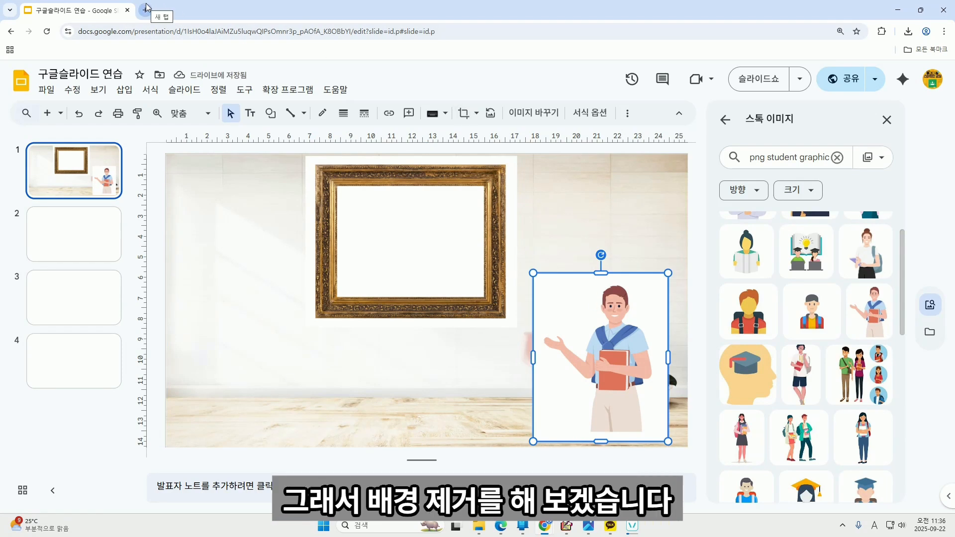
# In a new tab, Google 'ai배경제거' and open the remove.bg result.
pyautogui.click(146, 7)
pyautogui.click(356, 202)
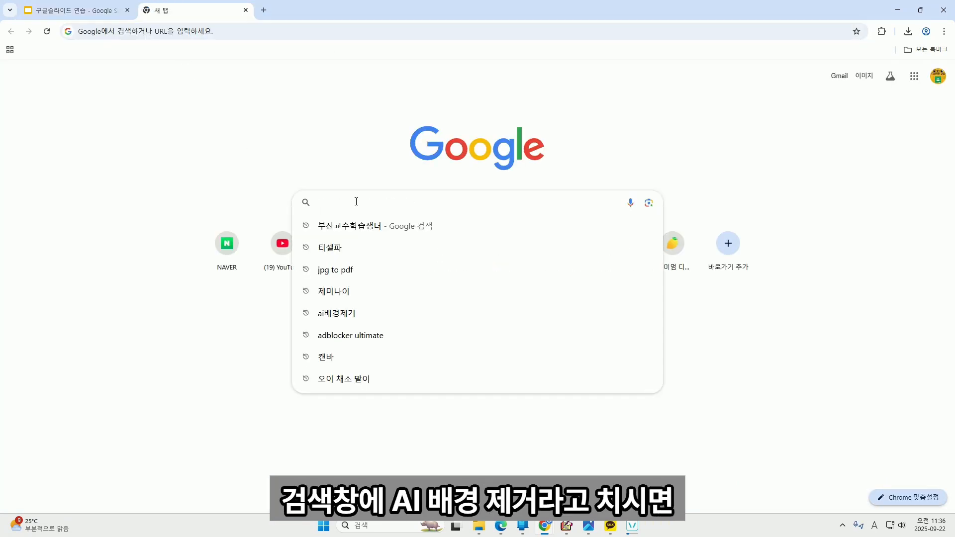
pyautogui.write('ai')
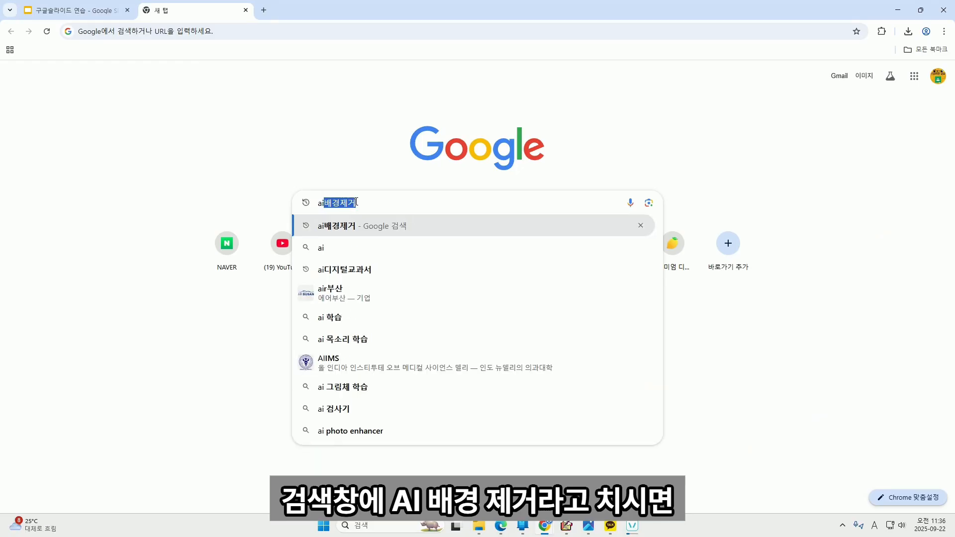
pyautogui.press('Return')
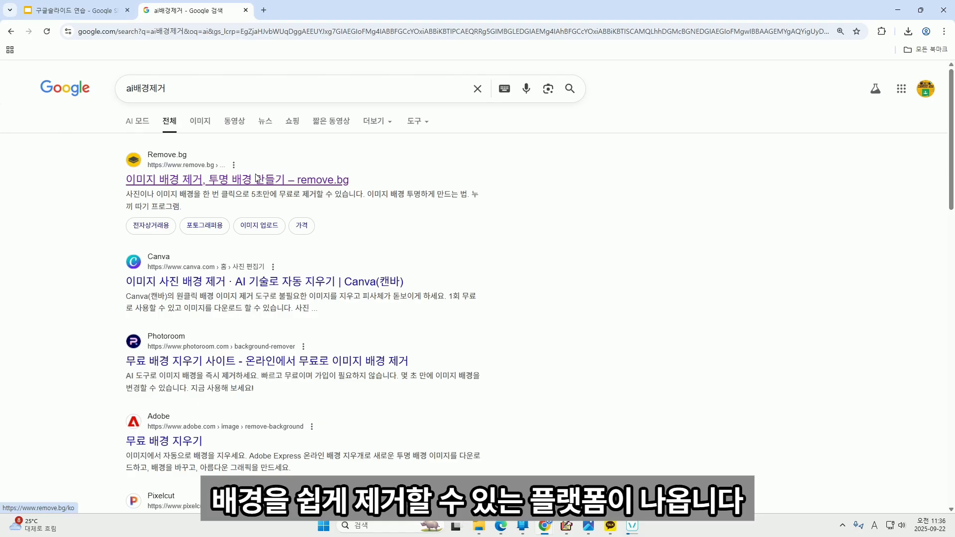
pyautogui.click(256, 178)
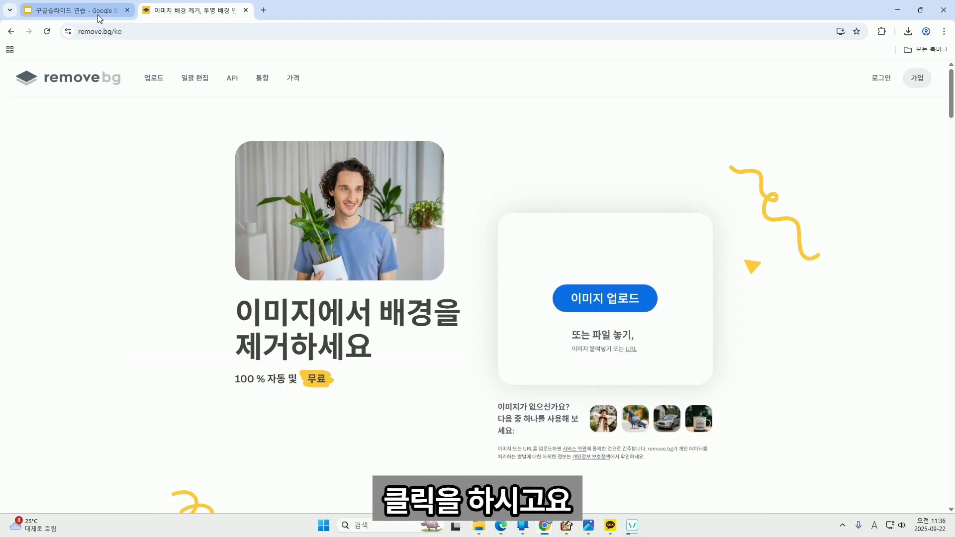
# Copy the student picture from the slide and try pasting it into remove.bg.
pyautogui.click(97, 14)
pyautogui.rightClick(646, 309)
pyautogui.moveTo(647, 312)
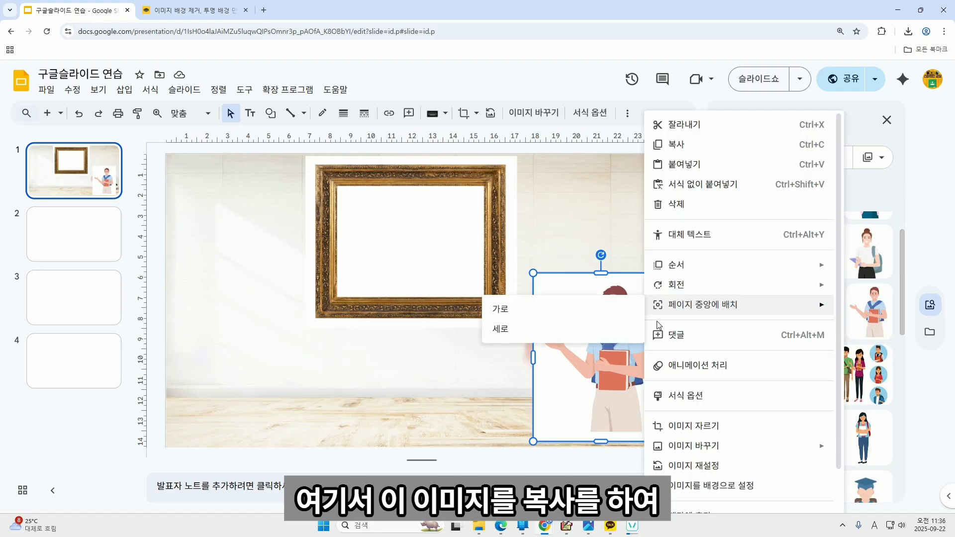
pyautogui.click(672, 144)
pyautogui.click(194, 10)
pyautogui.hotkey('ctrl', 'v')
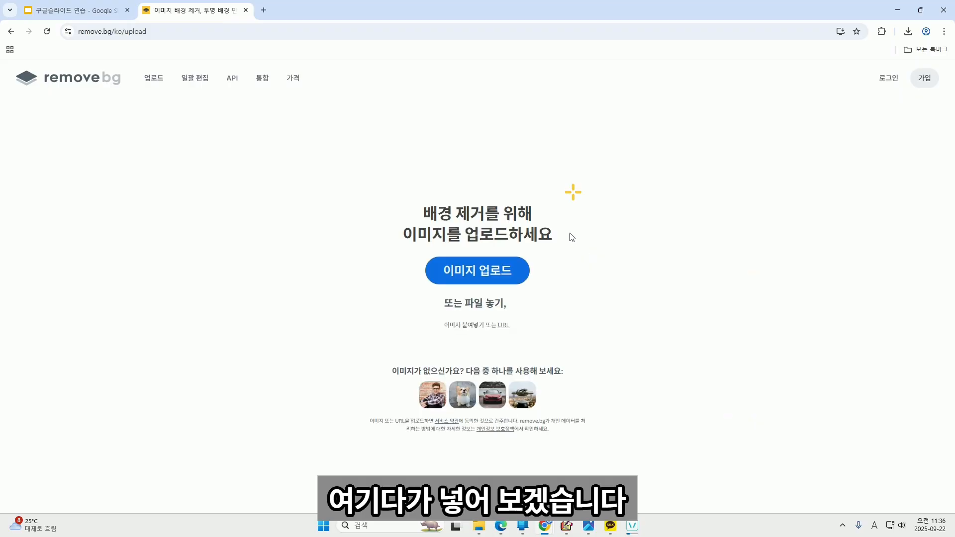
# Screen-capture the student illustration on the slide and return to the remove.bg upload page.
pyautogui.click(74, 10)
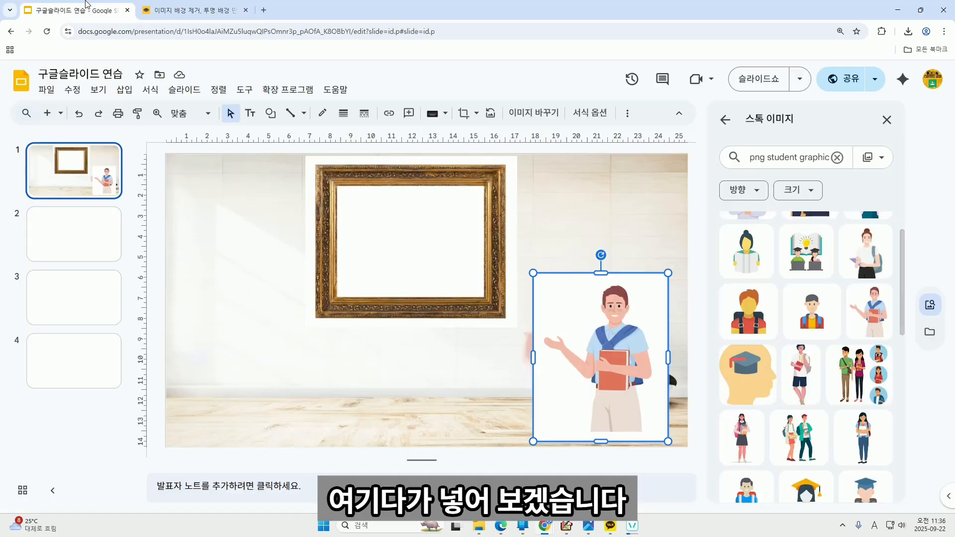
pyautogui.rightClick(858, 312)
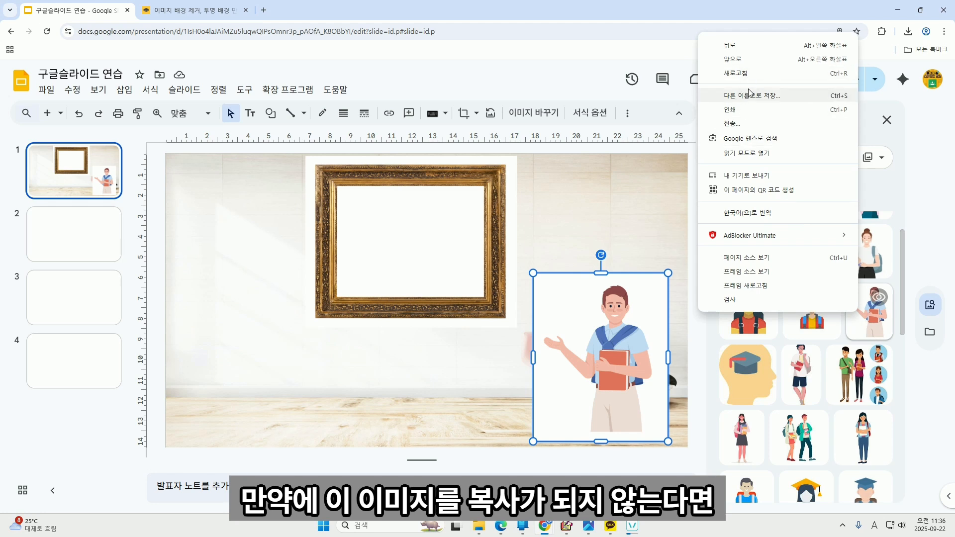
pyautogui.click(609, 329)
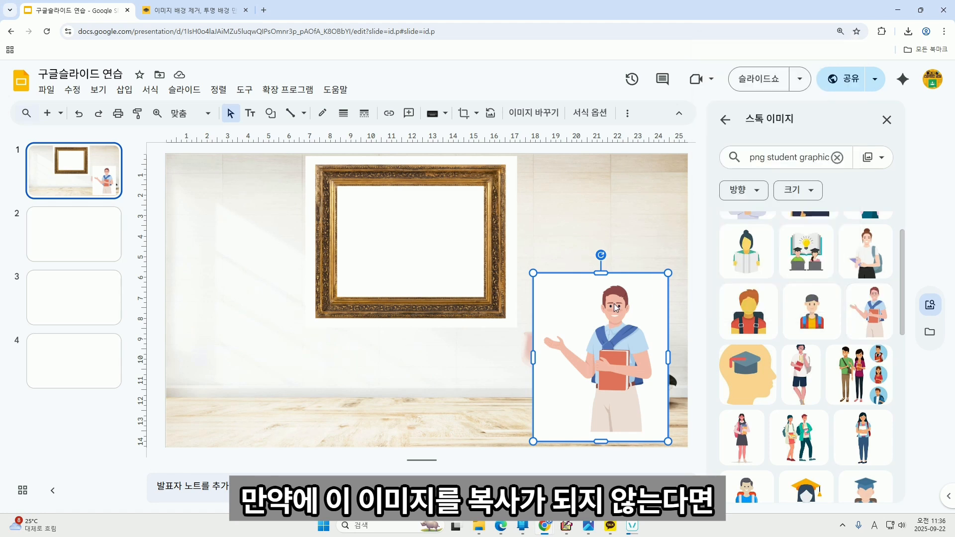
pyautogui.click(568, 226)
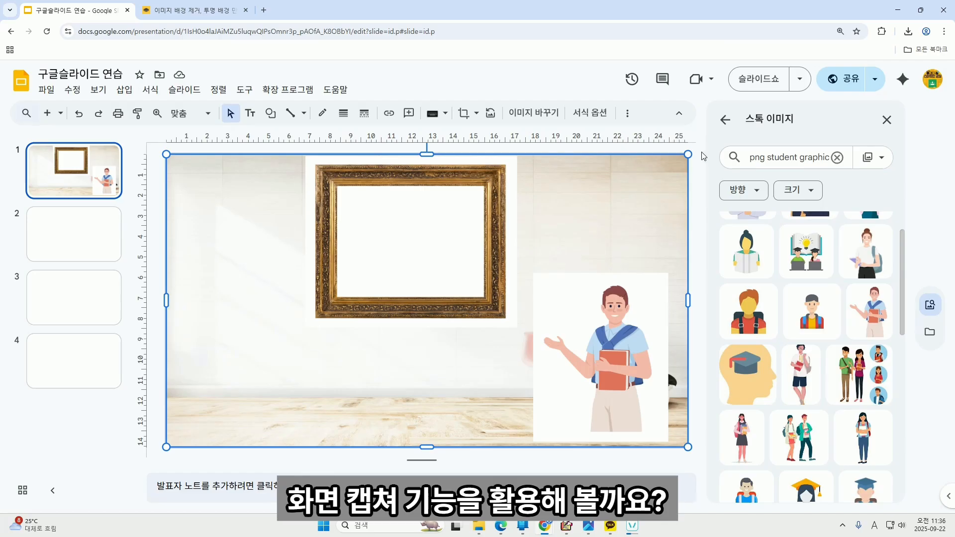
pyautogui.press('super+shift+s')
pyautogui.moveTo(532, 274); pyautogui.dragTo(668, 442)
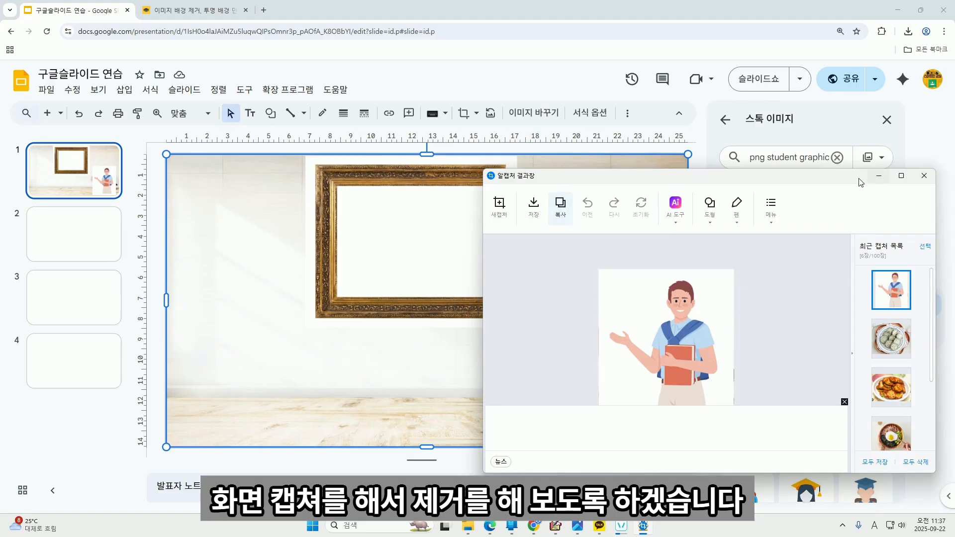
pyautogui.click(879, 176)
pyautogui.click(194, 10)
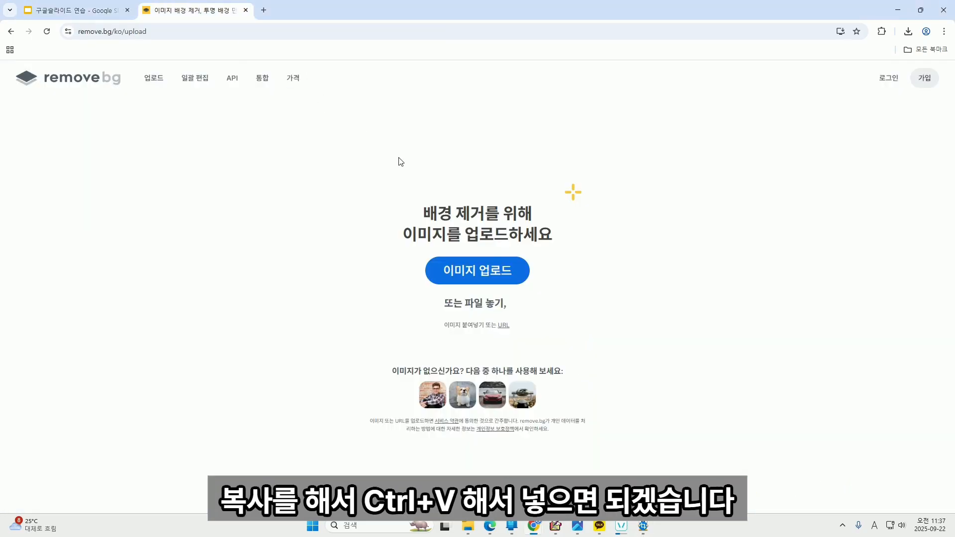
# Remove the capture's background in remove.bg and download the preview as image-removebg-preview (3).png.
pyautogui.hotkey('ctrl', 'v')
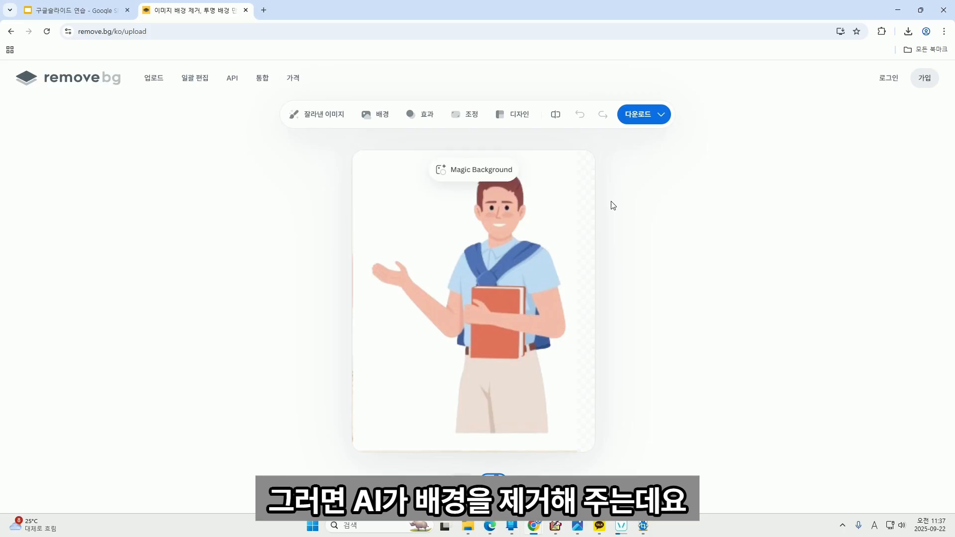
pyautogui.click(636, 118)
pyautogui.click(631, 148)
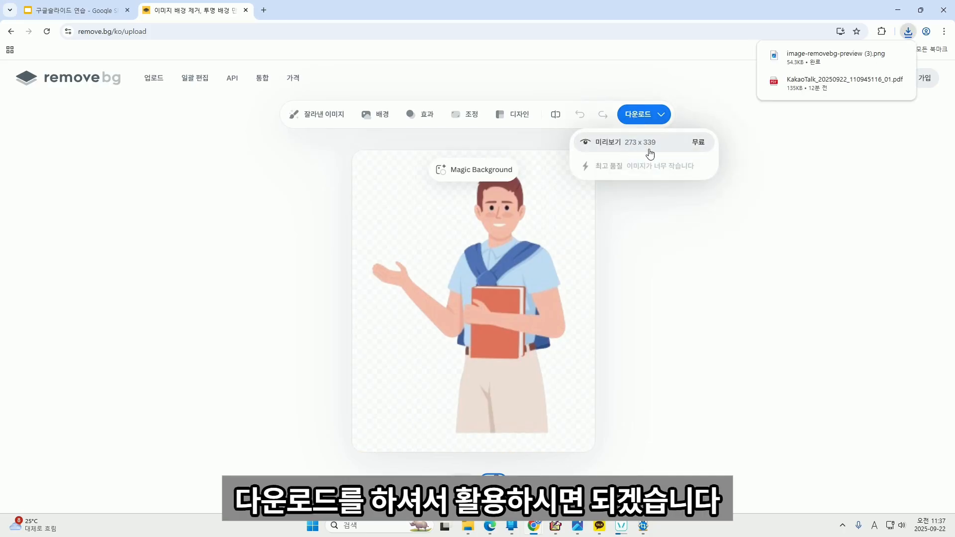
pyautogui.click(829, 64)
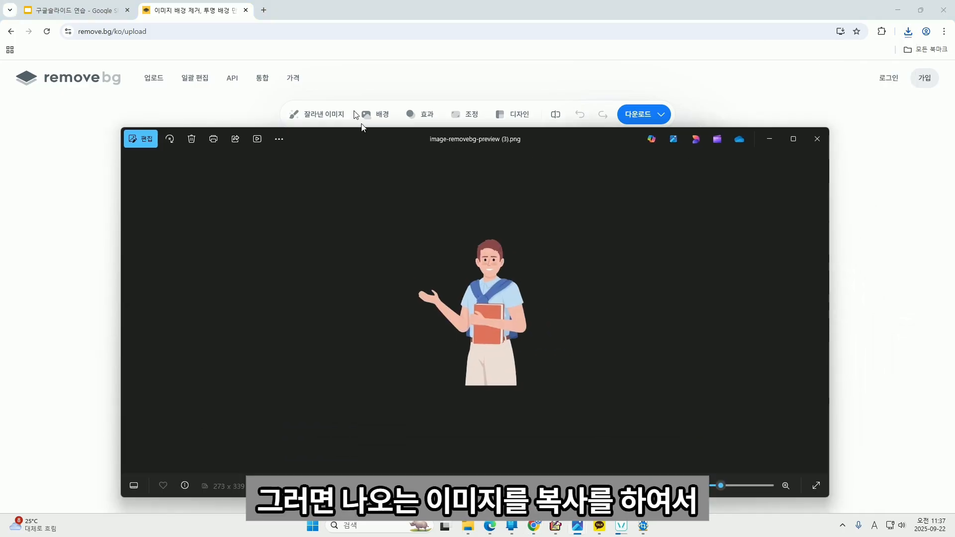
# Copy the downloaded student cut-out and go back to the slide deck.
pyautogui.rightClick(485, 267)
pyautogui.click(526, 43)
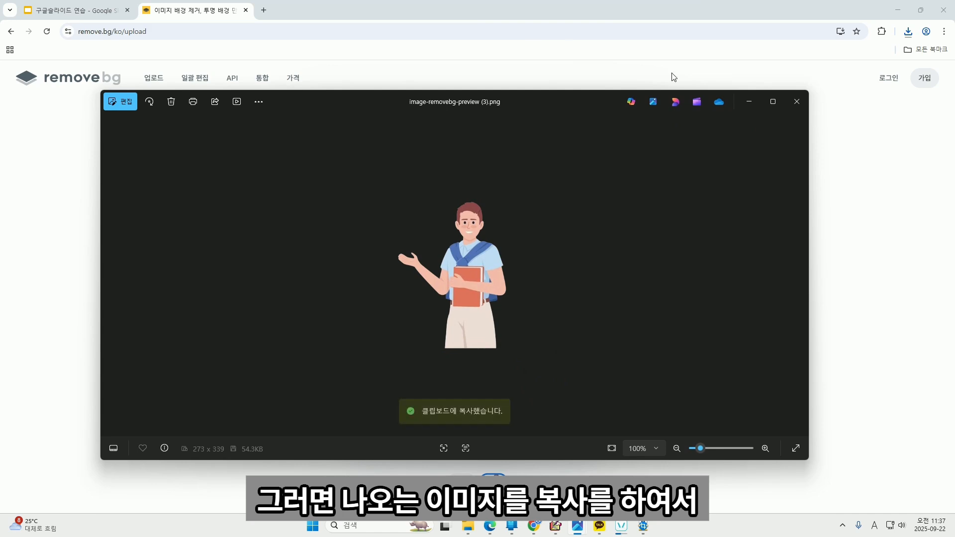
pyautogui.click(749, 101)
pyautogui.click(112, 6)
pyautogui.click(616, 320)
pyautogui.click(602, 241)
# Replace the white-backed student with the enlarged transparent cut-out at lower right; nudge the frame left.
pyautogui.hotkey('ctrl', 'v')
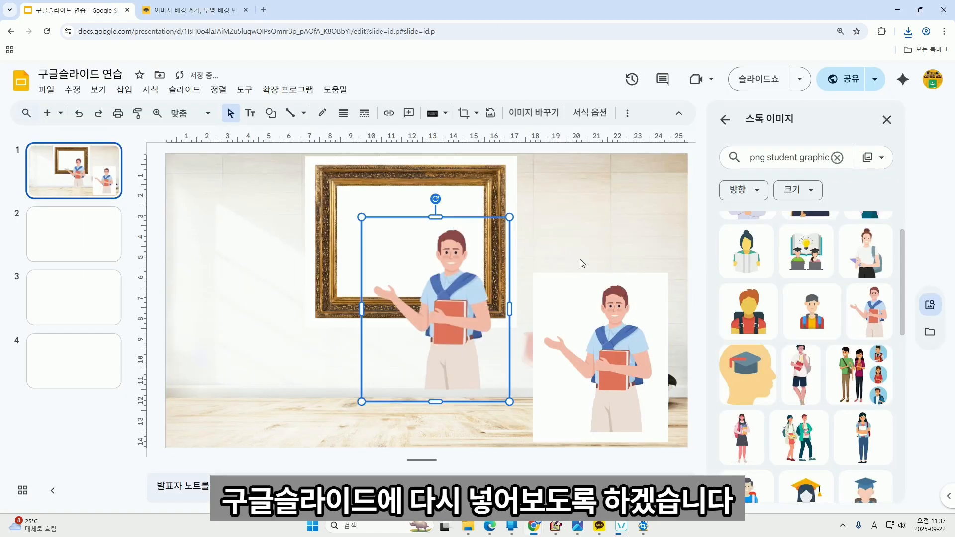
pyautogui.click(598, 330)
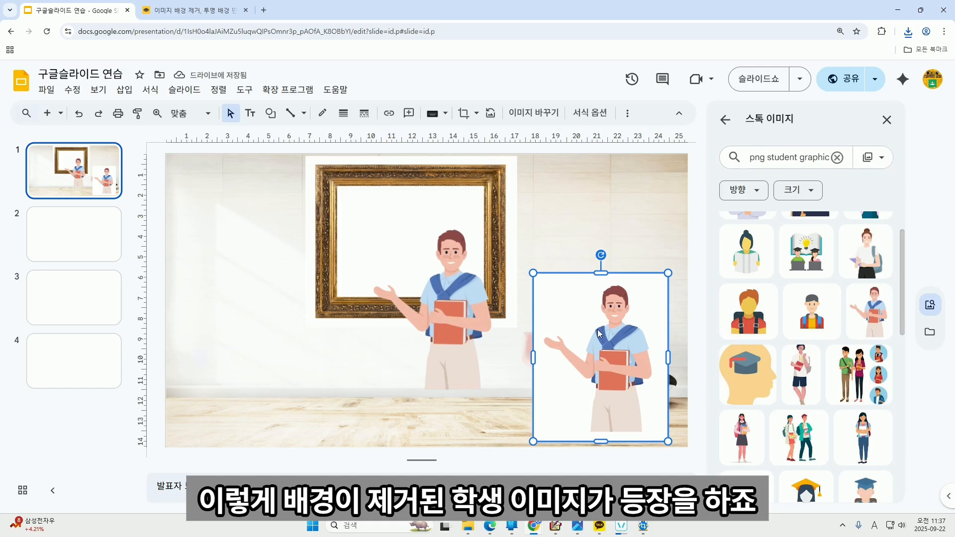
pyautogui.press('Delete')
pyautogui.moveTo(454, 315); pyautogui.dragTo(562, 315)
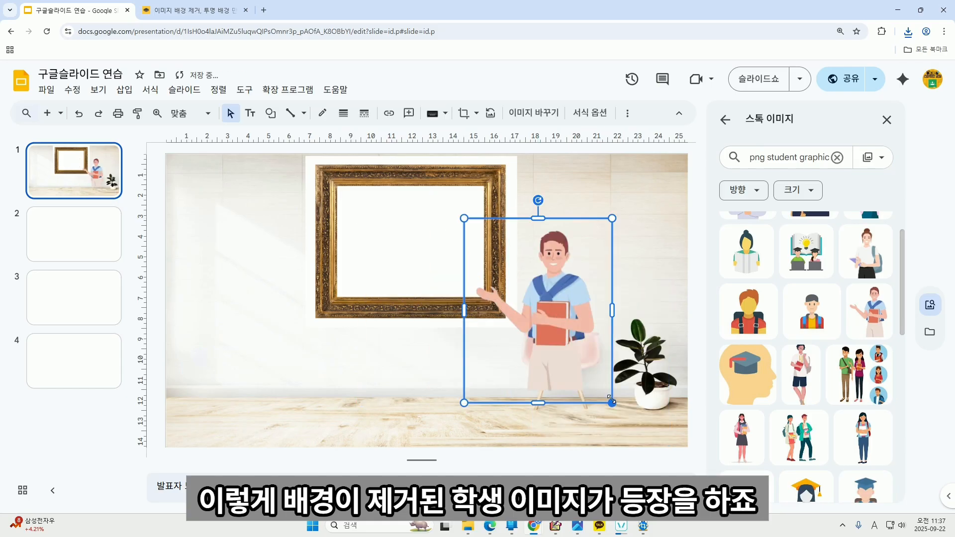
pyautogui.moveTo(615, 404); pyautogui.dragTo(645, 443)
pyautogui.moveTo(608, 369); pyautogui.dragTo(638, 363)
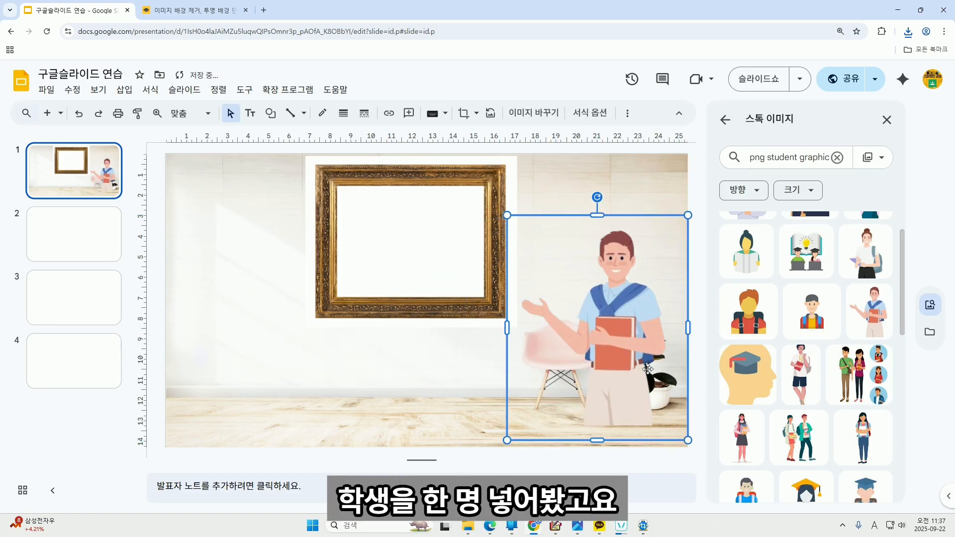
pyautogui.moveTo(397, 257)
pyautogui.mouseDown()
pyautogui.moveTo(357, 255)
pyautogui.moveTo(402, 261)
pyautogui.mouseUp()
pyautogui.click(554, 201)
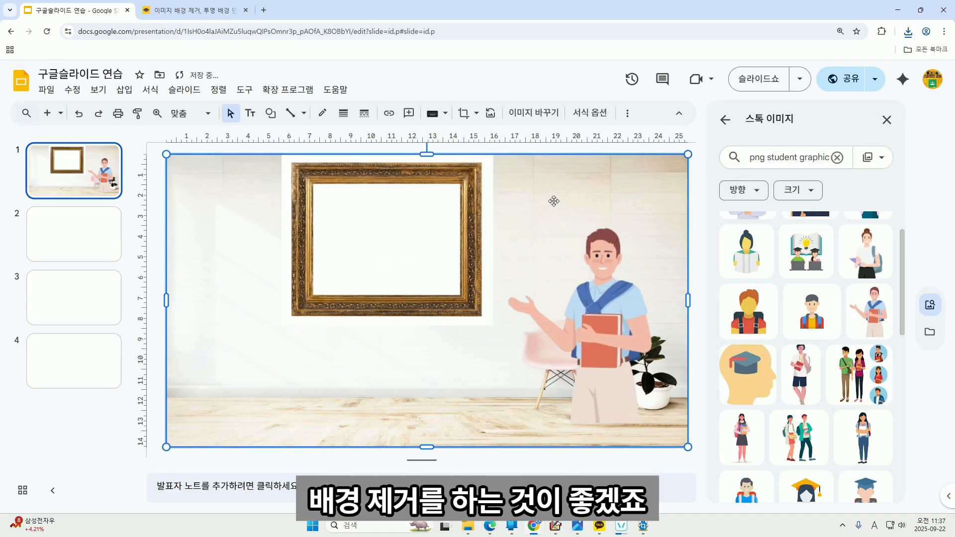
# Screen-capture the gold picture frame on the slide and bring the remove.bg page back.
pyautogui.click(619, 147)
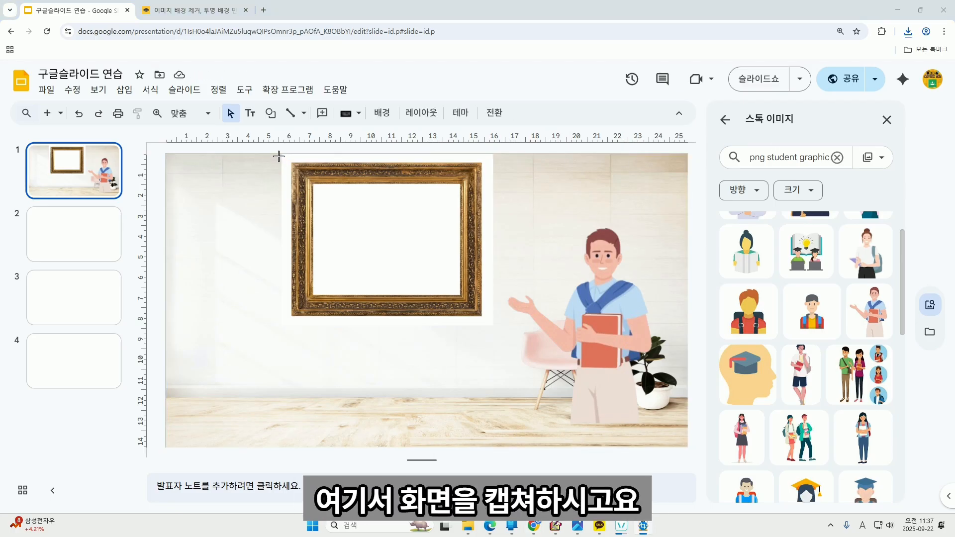
pyautogui.moveTo(286, 158); pyautogui.dragTo(490, 320)
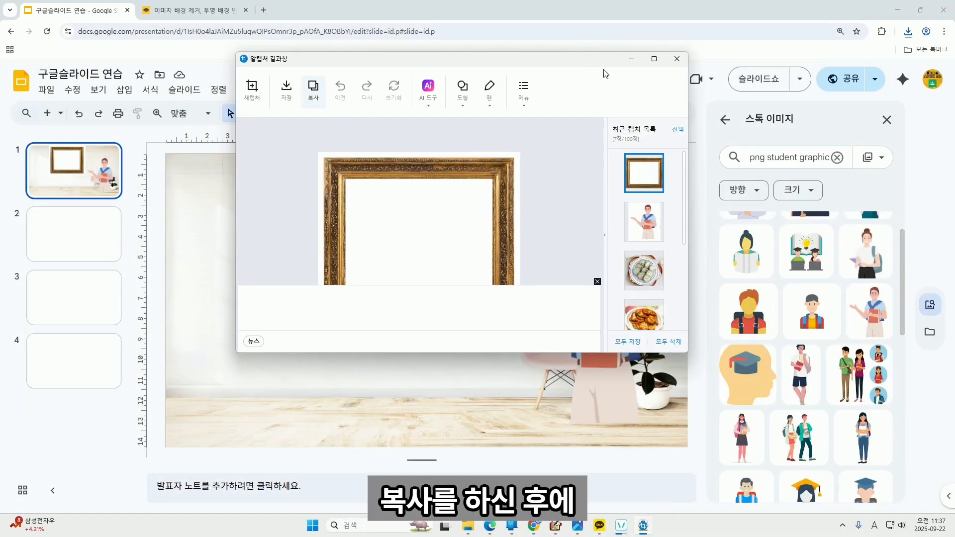
pyautogui.click(632, 59)
pyautogui.click(219, 10)
pyautogui.click(304, 180)
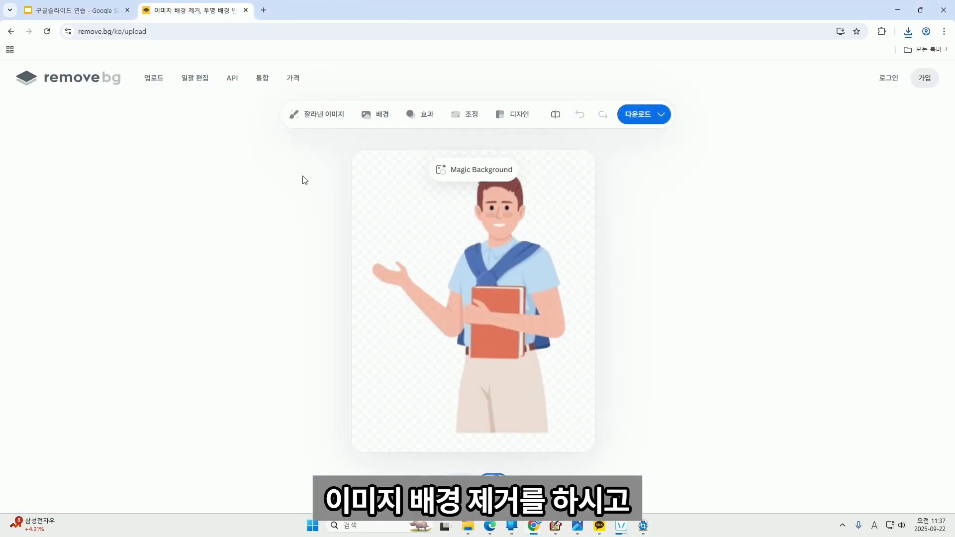
# Remove the frame capture's background, download it as image-removebg-preview (4), and return to Slides.
pyautogui.hotkey('ctrl', 'v')
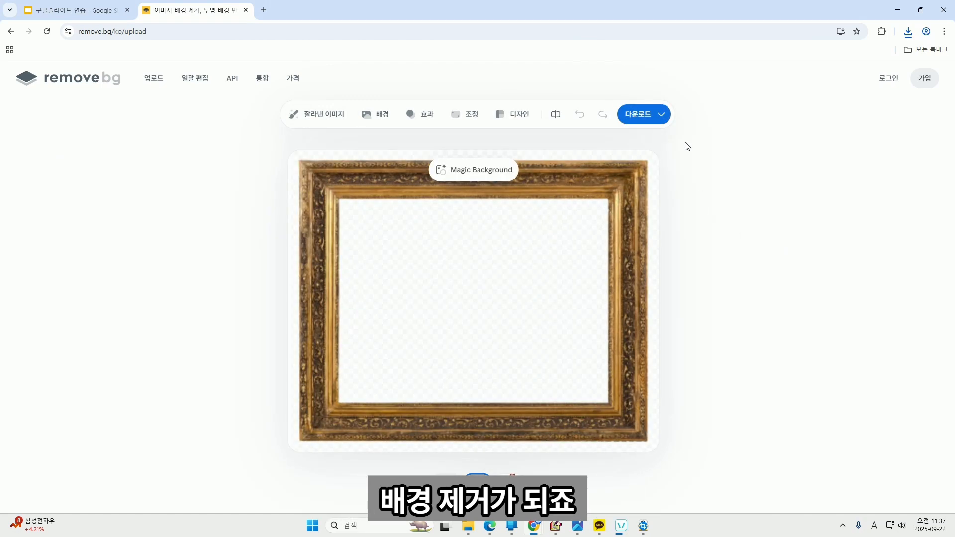
pyautogui.click(646, 122)
pyautogui.click(649, 145)
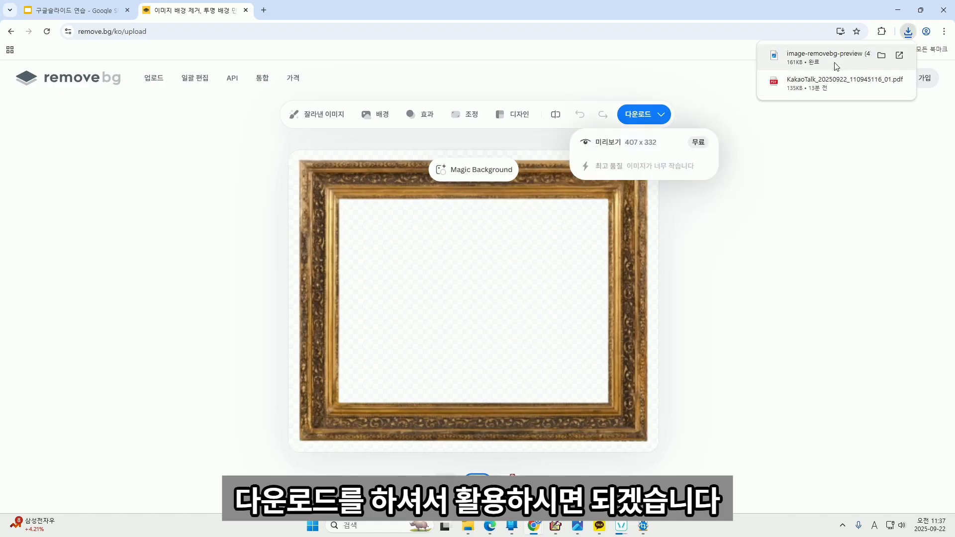
pyautogui.click(836, 65)
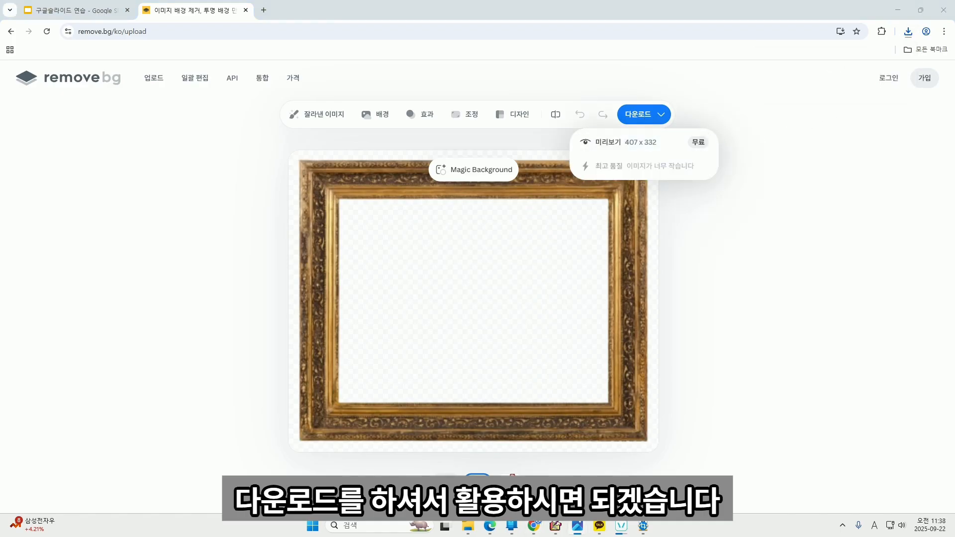
pyautogui.click(74, 10)
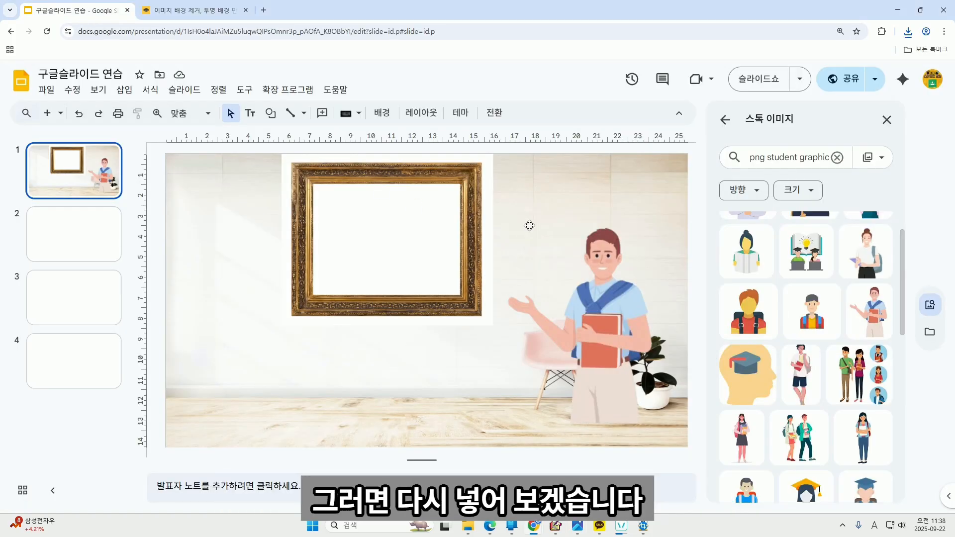
# Paste the transparent gold frame, delete the white-backed one, and move the new frame up.
pyautogui.click(528, 200)
pyautogui.hotkey('ctrl', 'v')
pyautogui.click(471, 188)
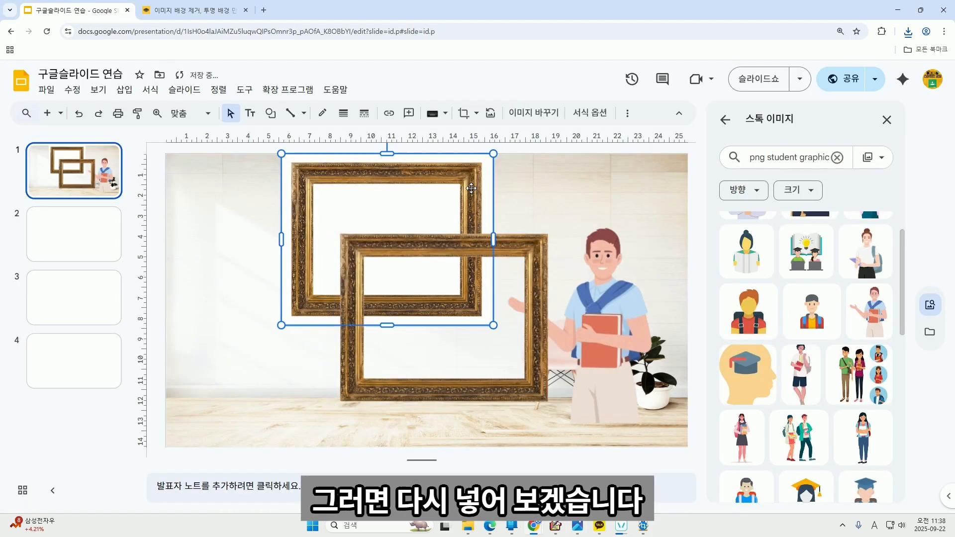
pyautogui.press('Delete')
pyautogui.click(460, 243)
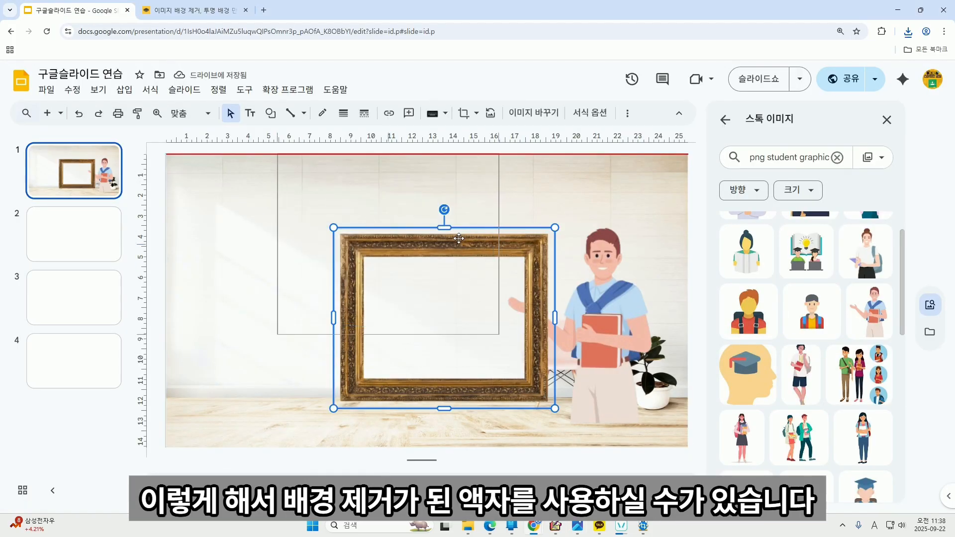
pyautogui.moveTo(460, 242); pyautogui.dragTo(415, 181)
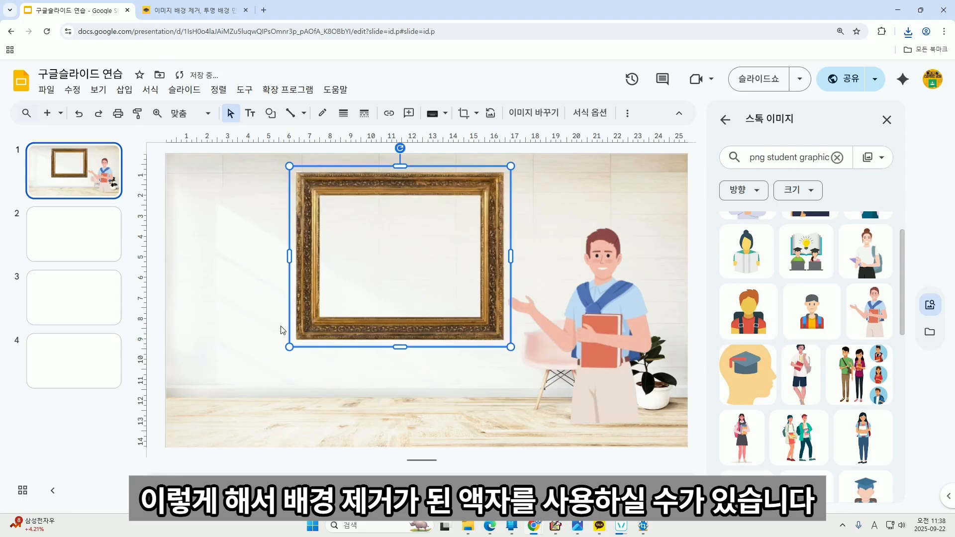
# Shrink the student figure, shift the gold frame left and enlarge it, then close stock images.
pyautogui.click(584, 351)
pyautogui.moveTo(616, 334); pyautogui.dragTo(616, 334)
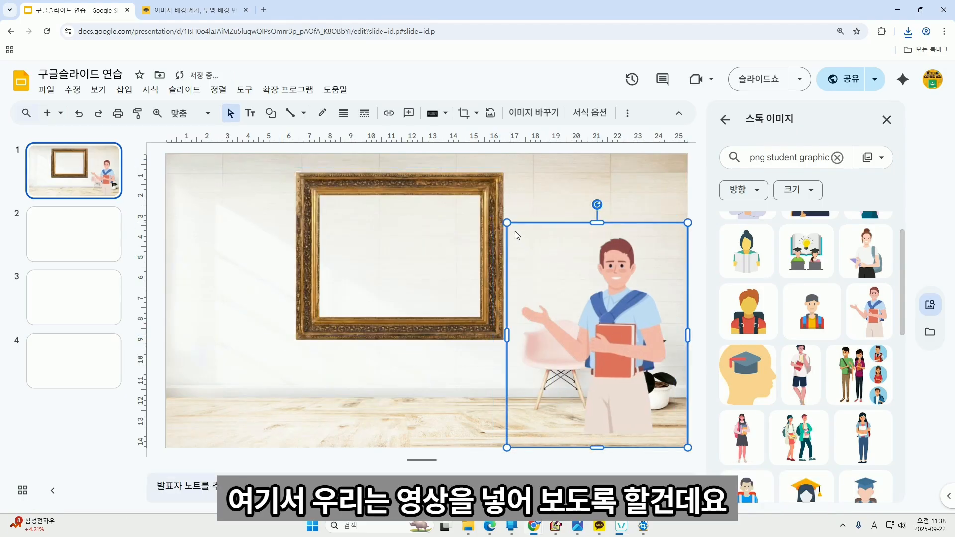
pyautogui.moveTo(507, 225); pyautogui.dragTo(523, 239)
pyautogui.moveTo(427, 226); pyautogui.dragTo(367, 233)
pyautogui.moveTo(449, 346); pyautogui.dragTo(471, 335)
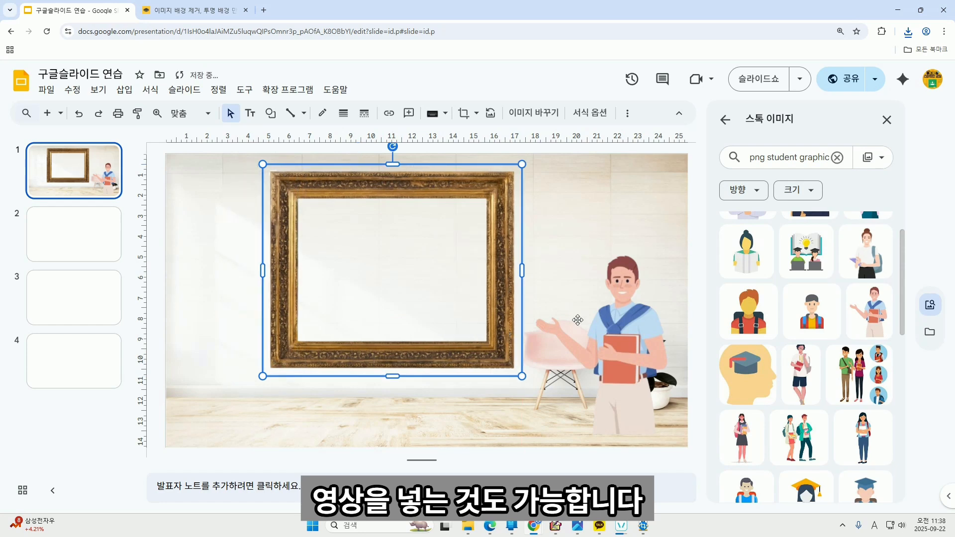
pyautogui.click(699, 247)
pyautogui.click(887, 120)
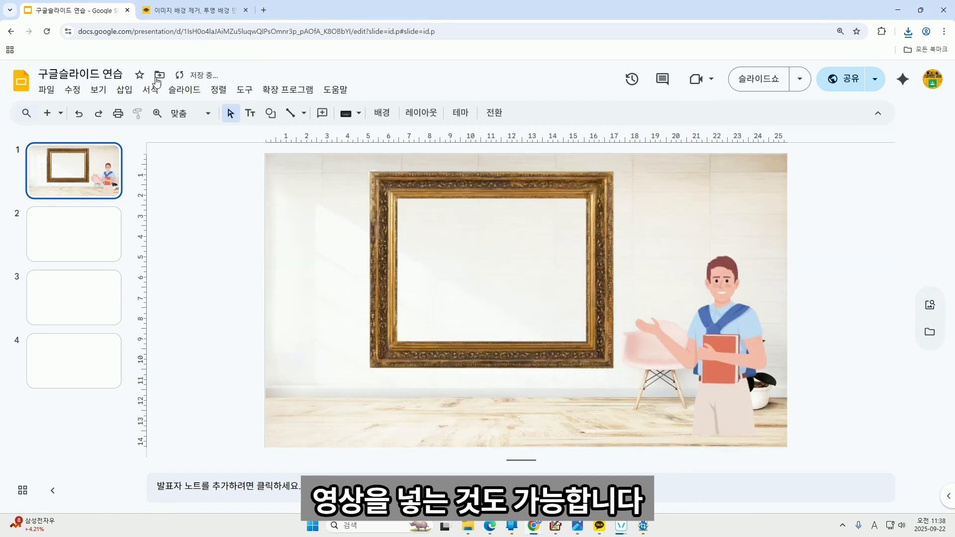
pyautogui.click(125, 89)
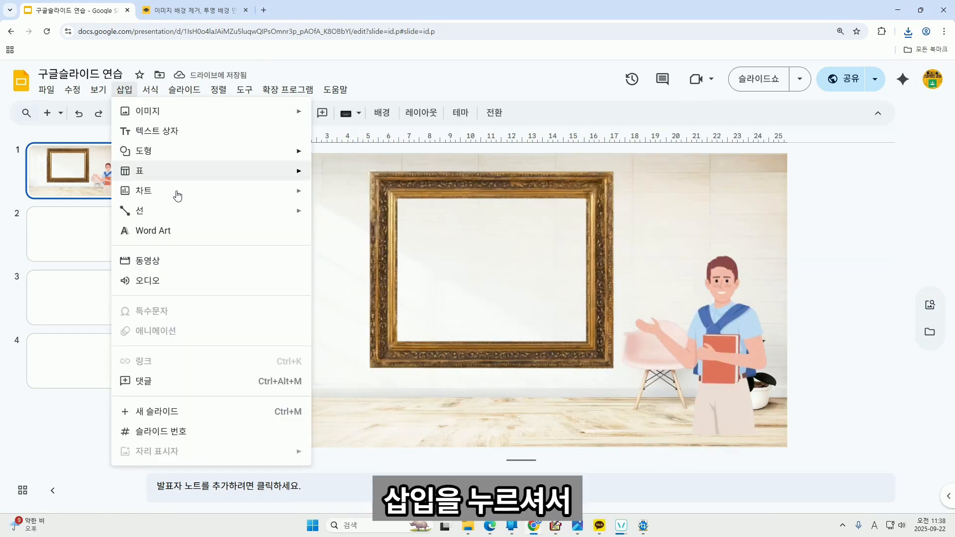
# Insert the YouTube video 'Transfiguration 2020' by Universal Everything, found by searching 'universal ever'.
pyautogui.click(192, 260)
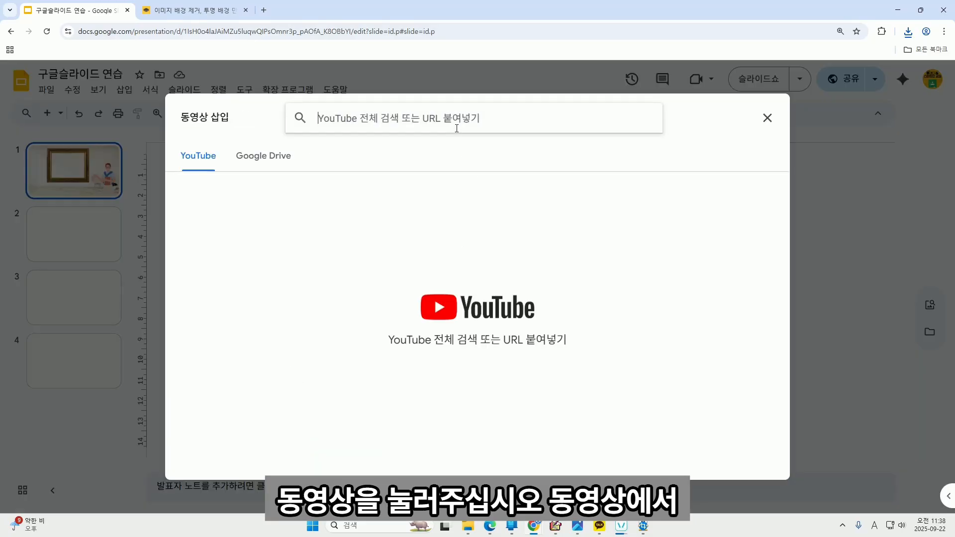
pyautogui.write('ㅕ')
pyautogui.press('BackSpace')
pyautogui.write('univers')
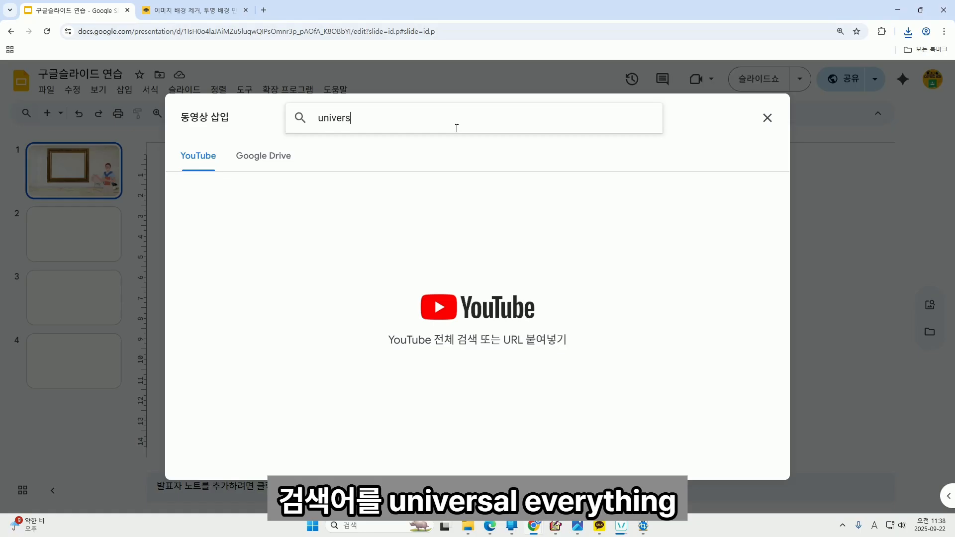
pyautogui.write('al everything')
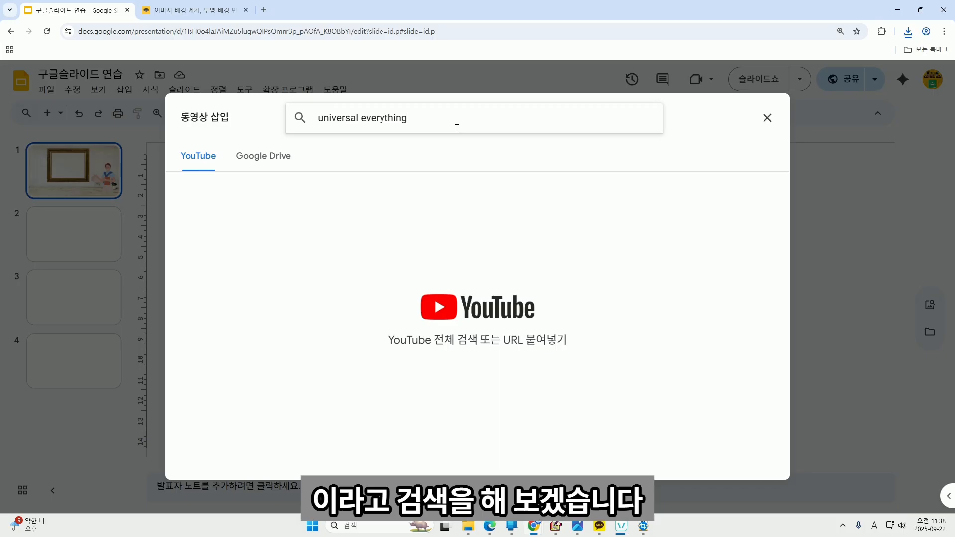
pyautogui.press('Return')
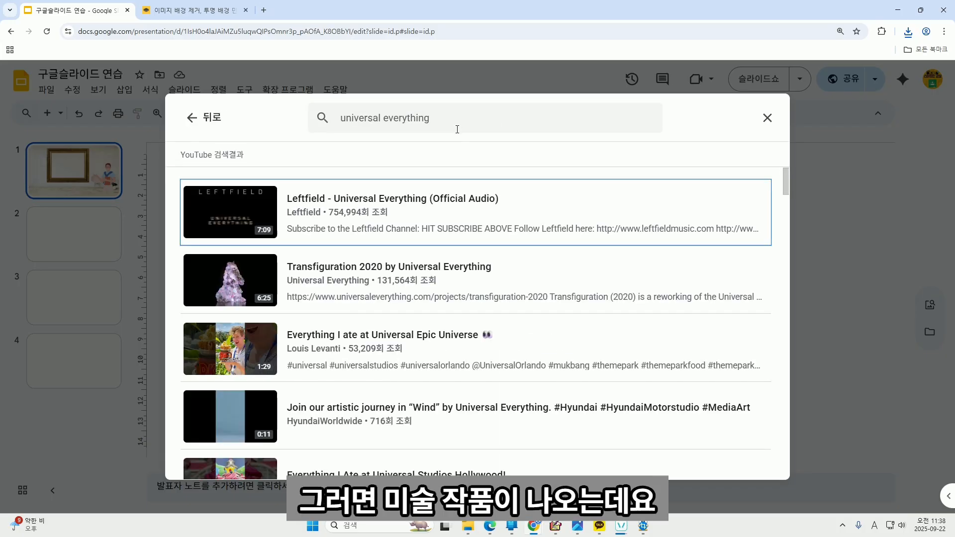
pyautogui.click(269, 285)
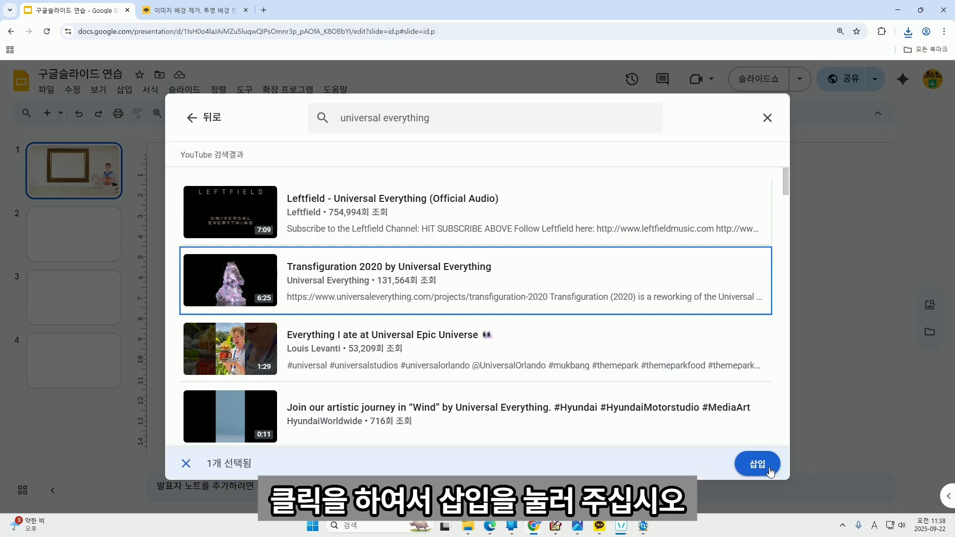
pyautogui.click(769, 470)
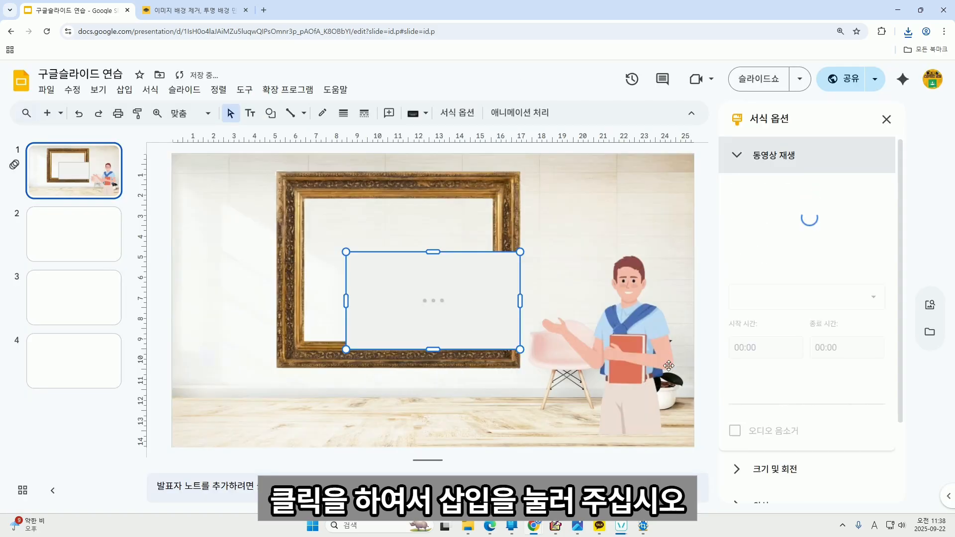
# Move the Transfiguration video into the gold frame's opening, widen it to fill it, and test playback.
pyautogui.moveTo(466, 315); pyautogui.dragTo(424, 257)
pyautogui.moveTo(479, 244); pyautogui.dragTo(490, 243)
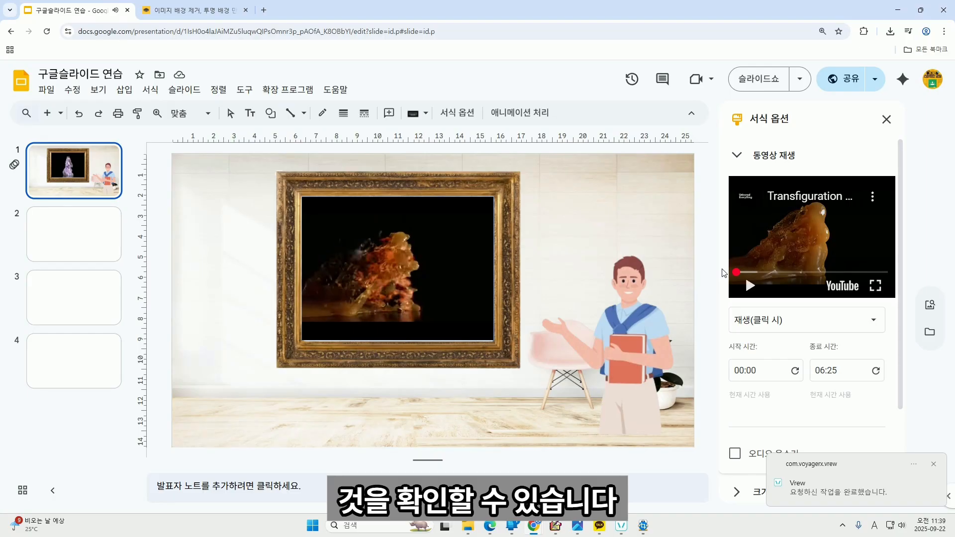
pyautogui.click(325, 328)
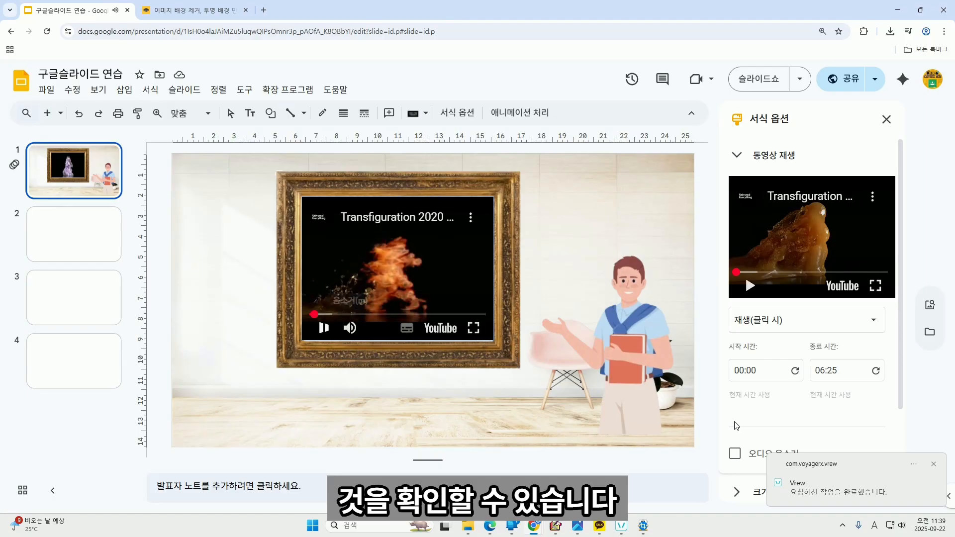
pyautogui.click(933, 466)
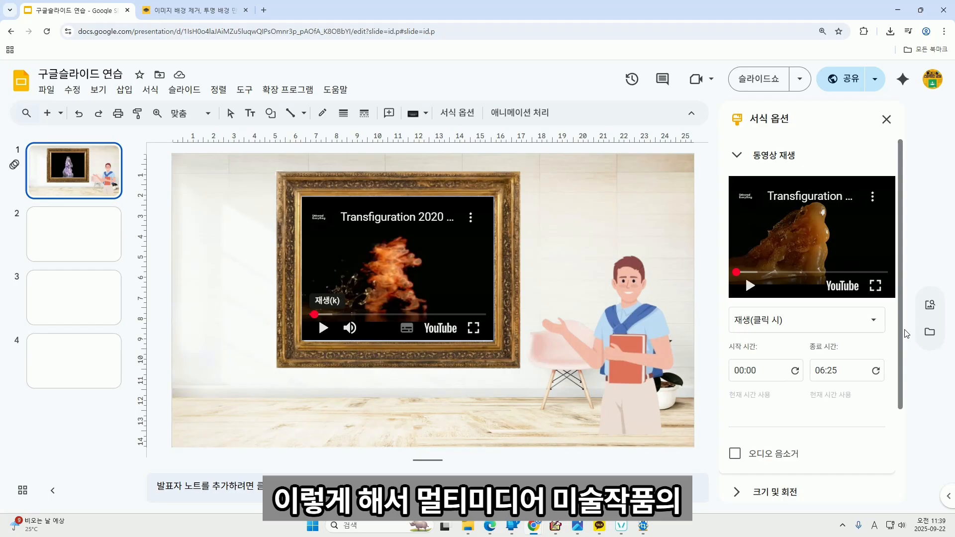
# Close the video format options and switch to blank slide 2.
pyautogui.click(886, 119)
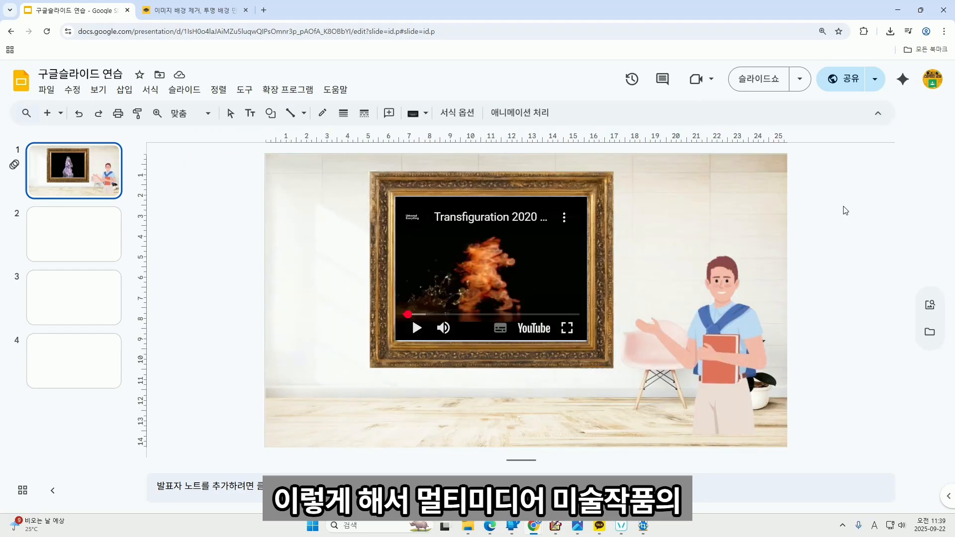
pyautogui.click(867, 270)
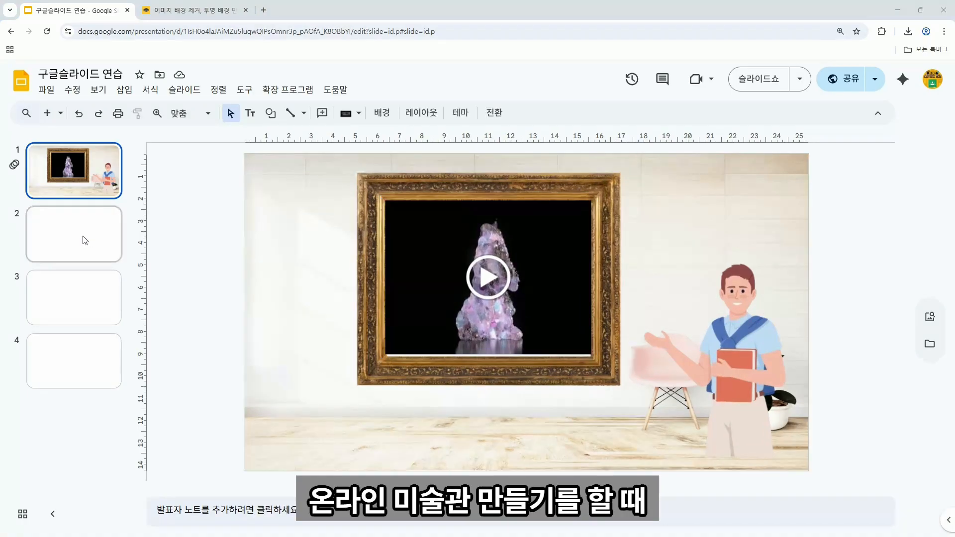
pyautogui.click(85, 240)
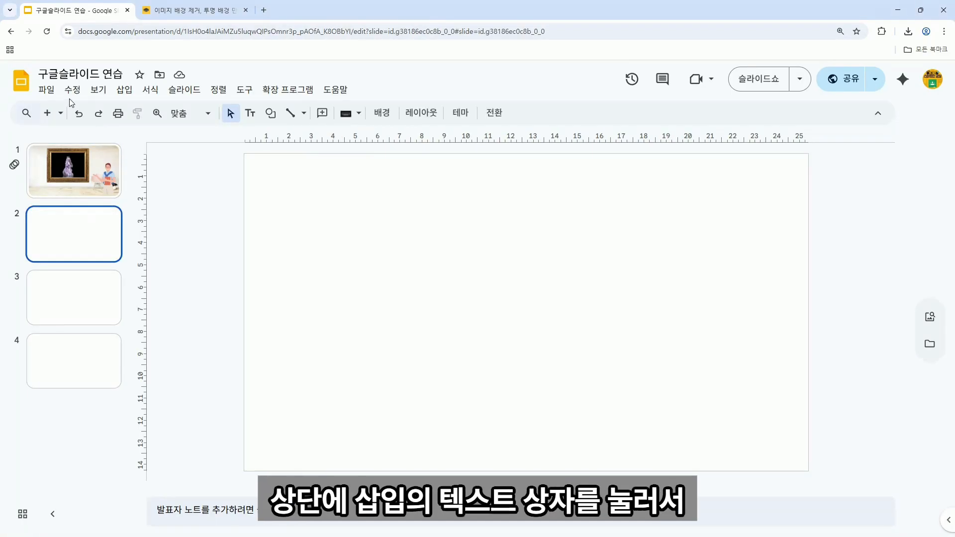
# Add a text box at slide 2's top left with the label 1번 홍길동.
pyautogui.click(125, 90)
pyautogui.click(148, 131)
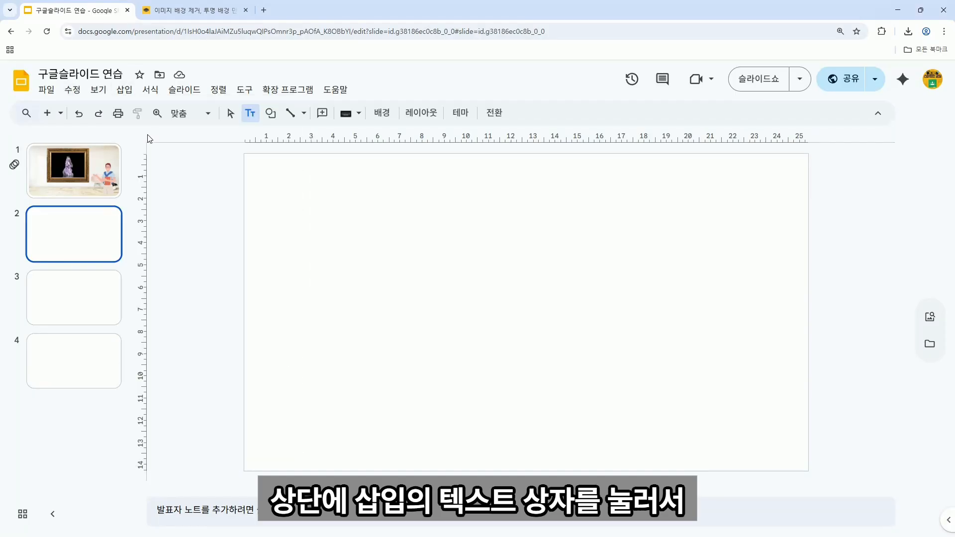
pyautogui.click(259, 167)
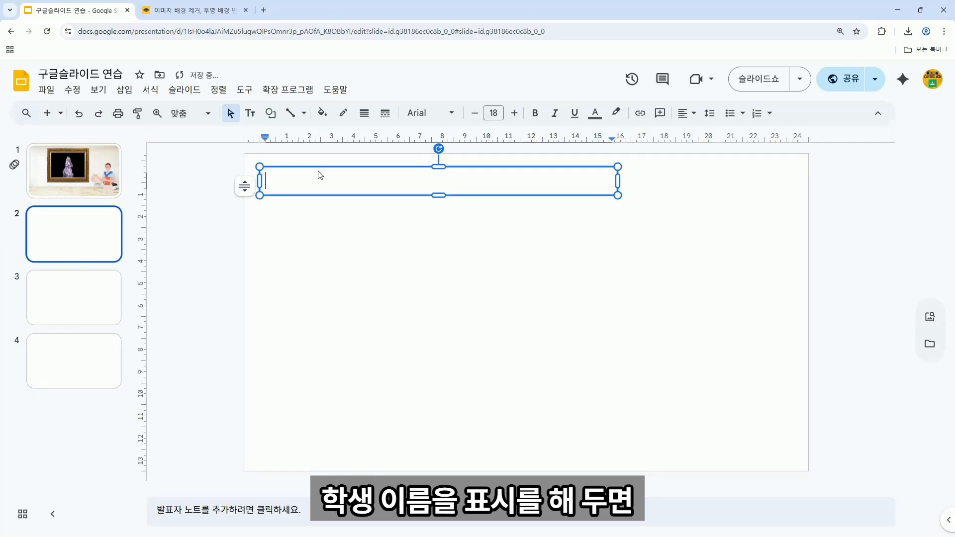
pyautogui.write('1qj')
pyautogui.press('BackSpace')
pyautogui.write('번 홍')
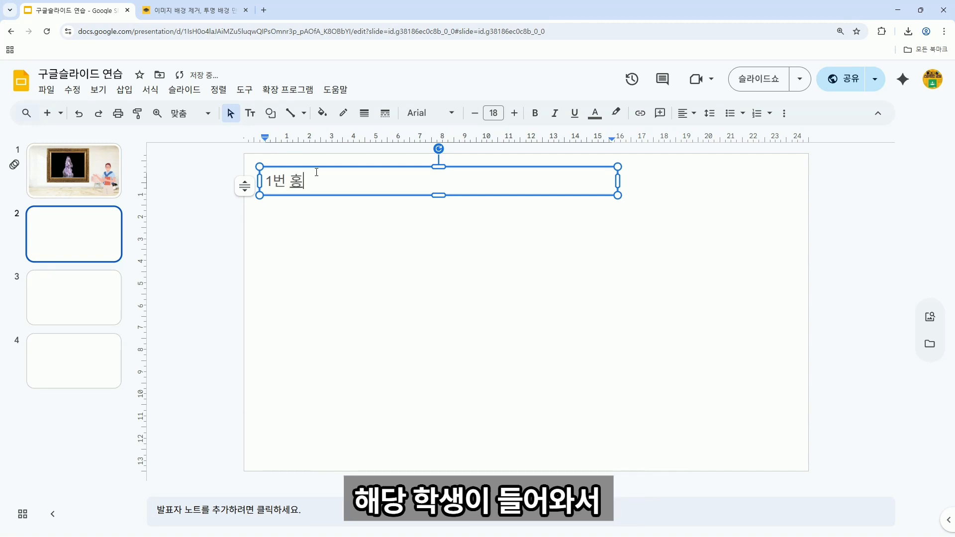
pyautogui.write('길도')
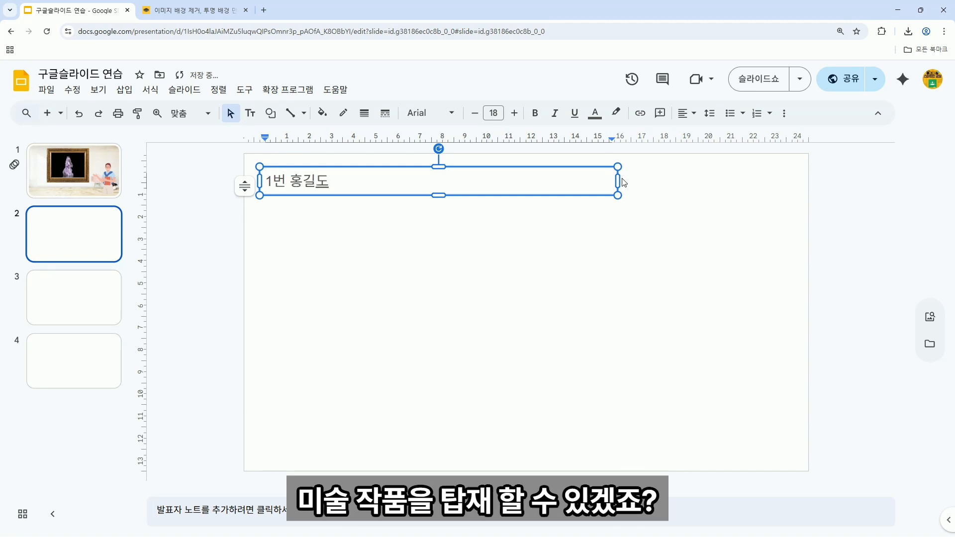
# Narrow the label box, correct the name to 홍길동, and nudge the label up-left.
pyautogui.moveTo(620, 182); pyautogui.dragTo(346, 184)
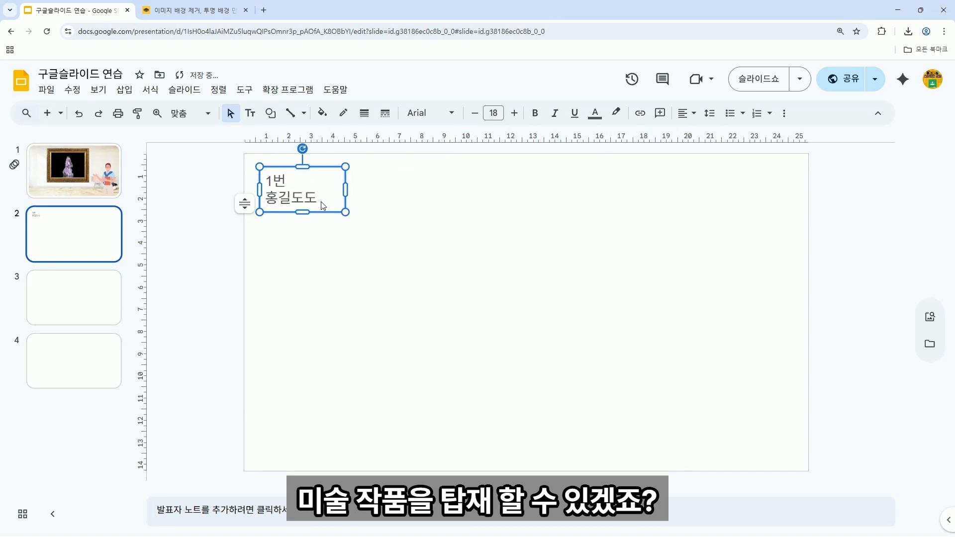
pyautogui.click(309, 195)
pyautogui.press('Right')
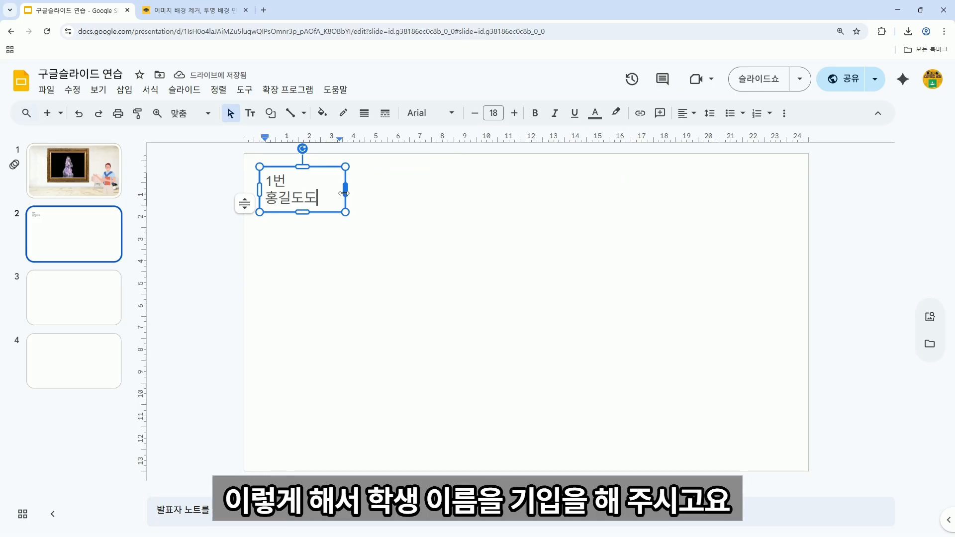
pyautogui.press('BackSpace')
pyautogui.press('BackSpace')
pyautogui.write('동')
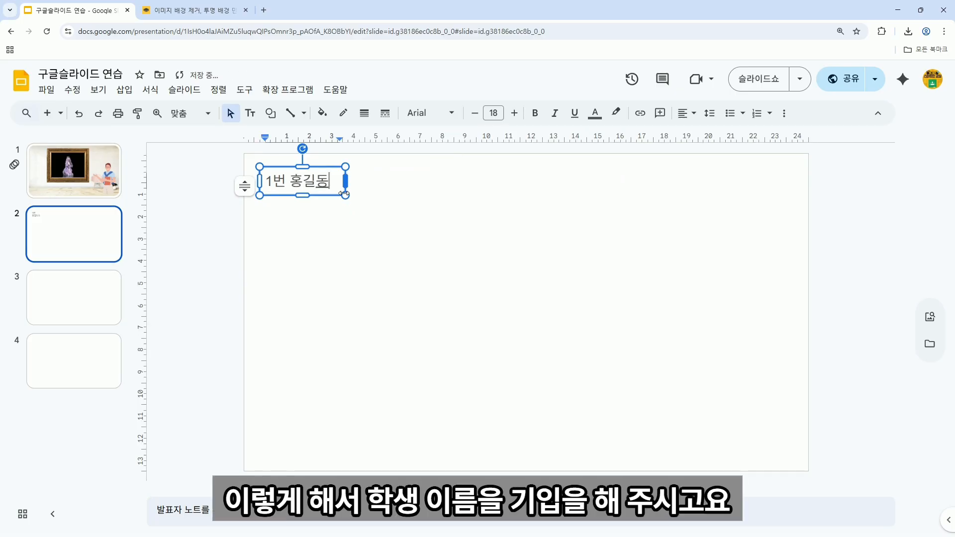
pyautogui.click(329, 196)
pyautogui.click(321, 185)
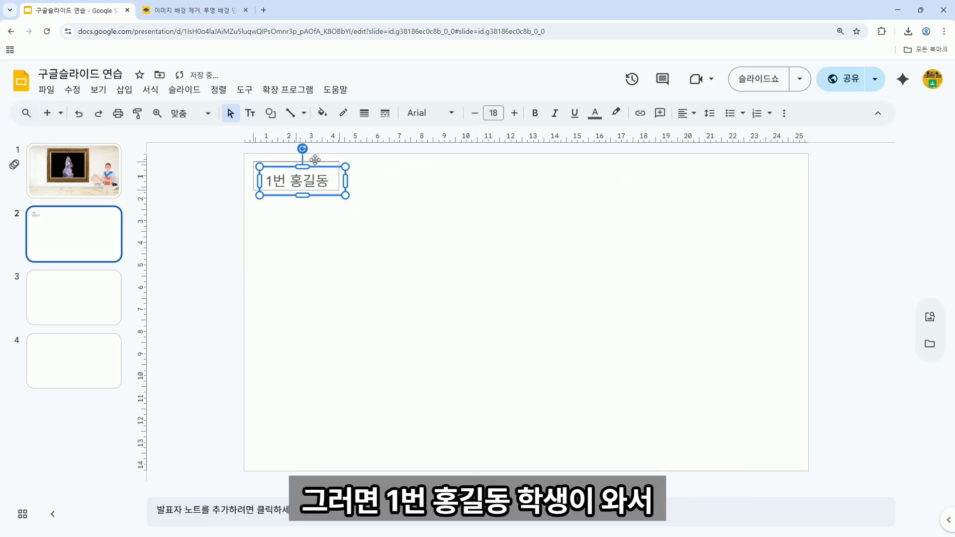
pyautogui.moveTo(321, 166); pyautogui.dragTo(315, 159)
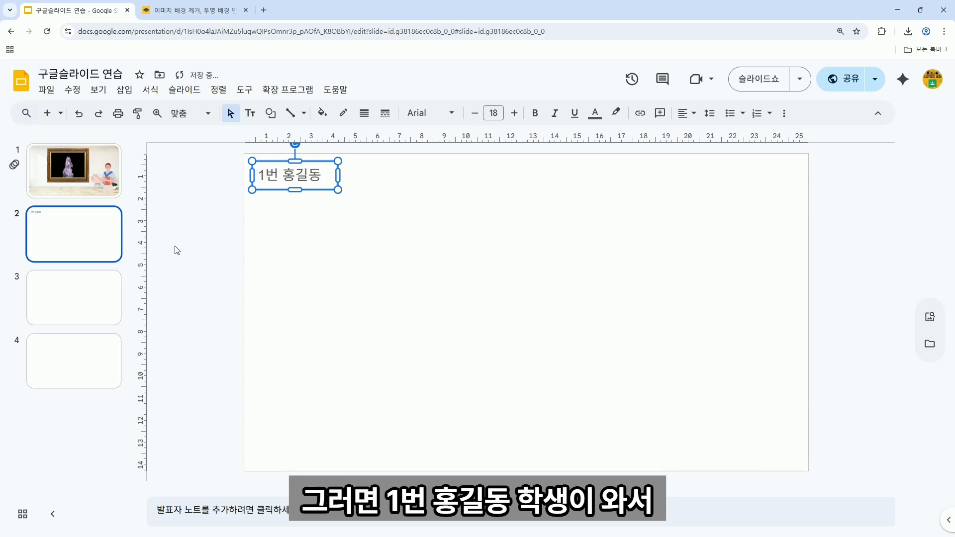
pyautogui.click(65, 309)
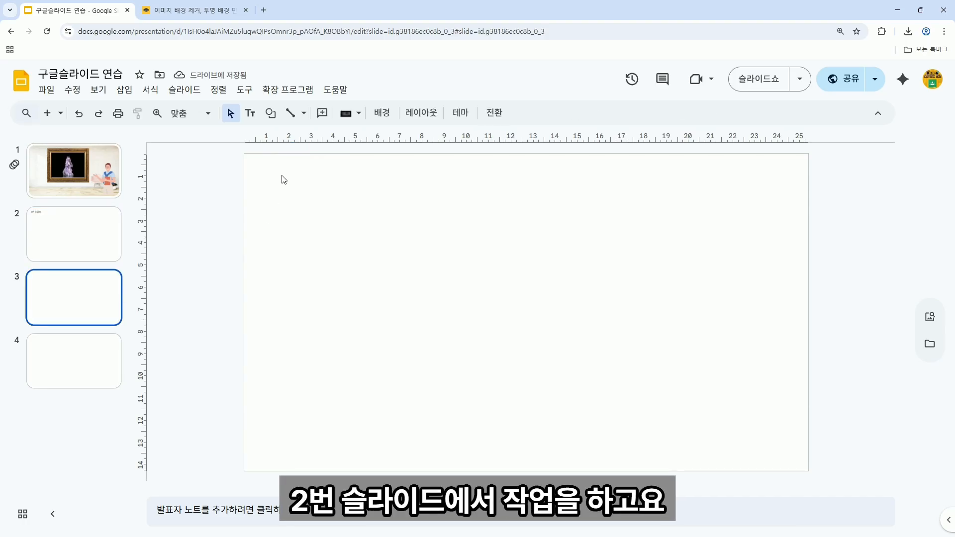
pyautogui.hotkey('ctrl', 'v')
pyautogui.press('BackSpace')
pyautogui.write('2')
pyautogui.press('BackSpace')
pyautogui.press('BackSpace')
pyautogui.press('BackSpace')
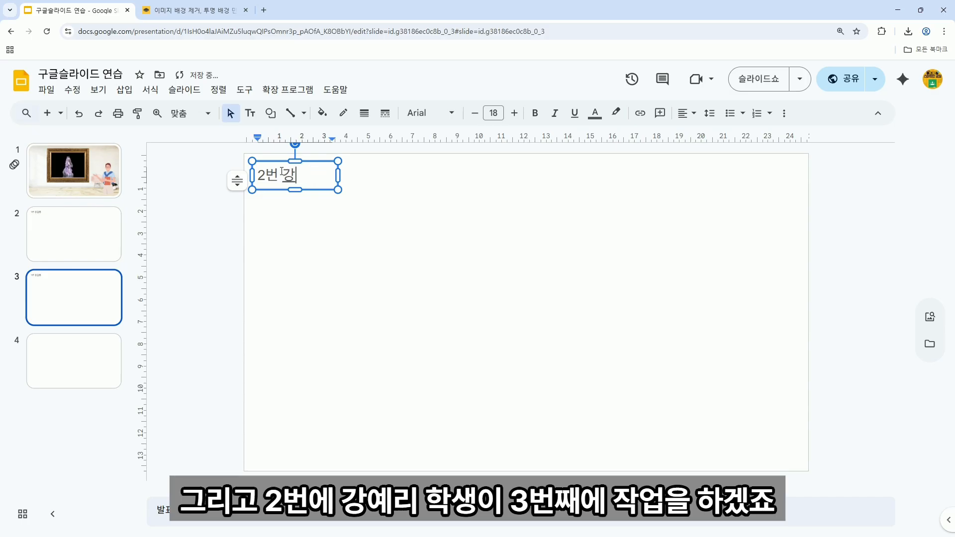
pyautogui.click(294, 247)
# Flip between slides 2 and 3 to compare the two name labels.
pyautogui.click(55, 235)
pyautogui.click(62, 287)
pyautogui.press('Up')
pyautogui.click(84, 309)
pyautogui.click(47, 89)
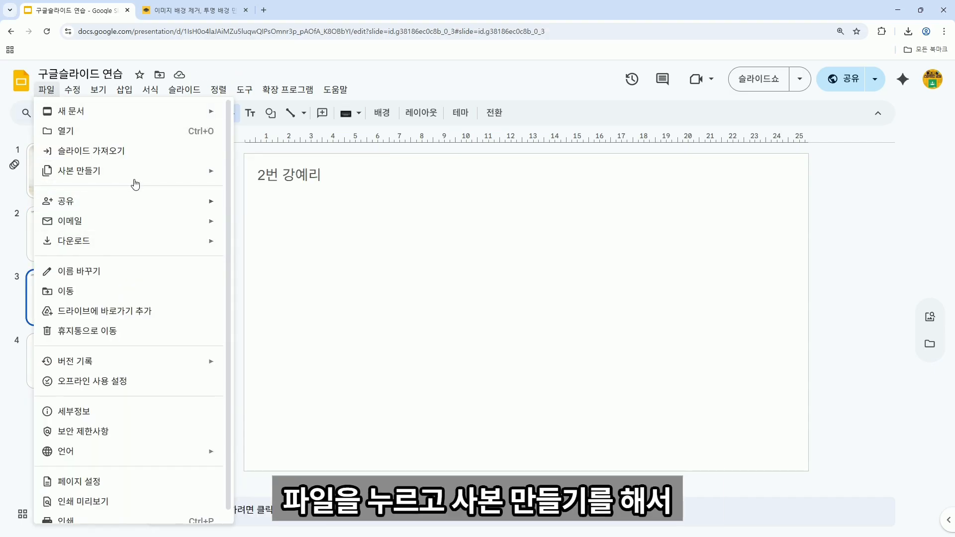
# Close the File menu and return to slide 1 with the framed video.
pyautogui.moveTo(137, 174)
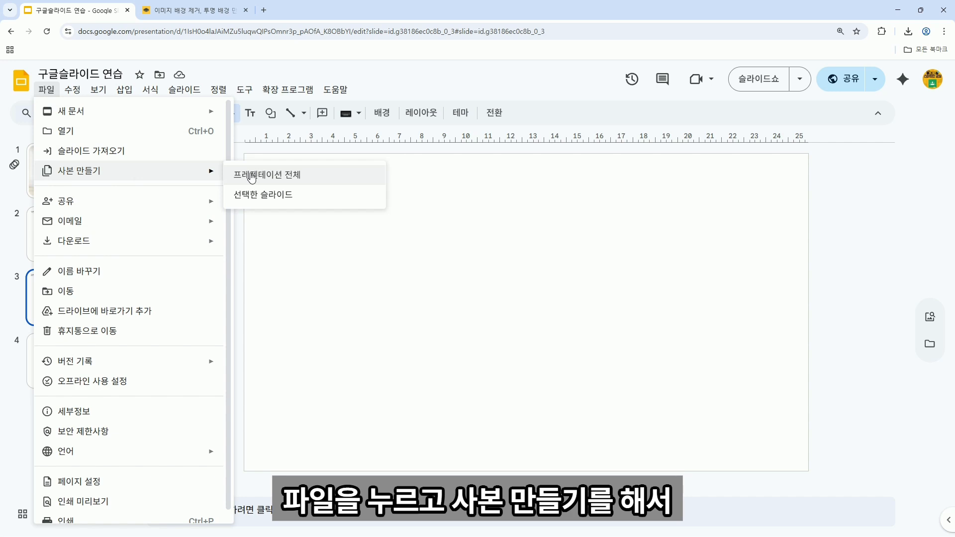
pyautogui.click(463, 190)
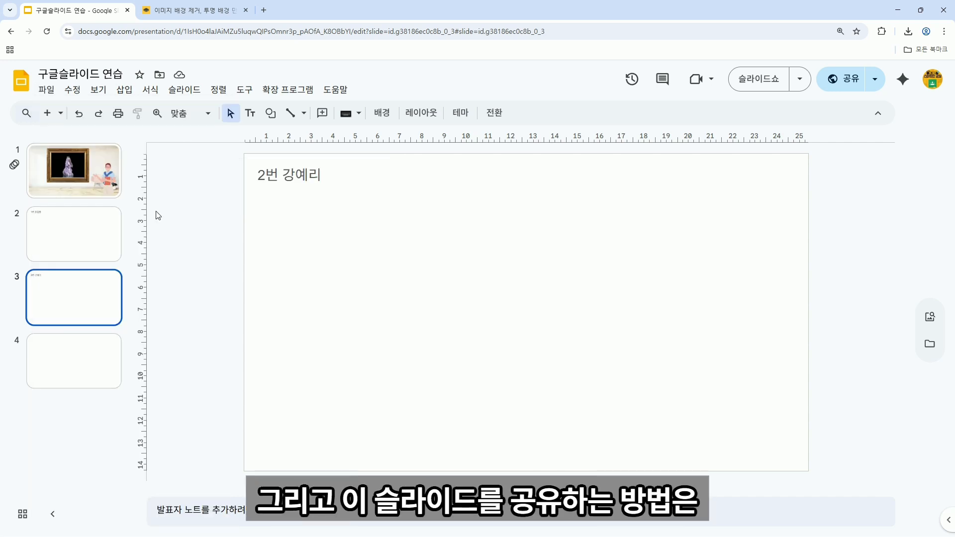
pyautogui.click(91, 182)
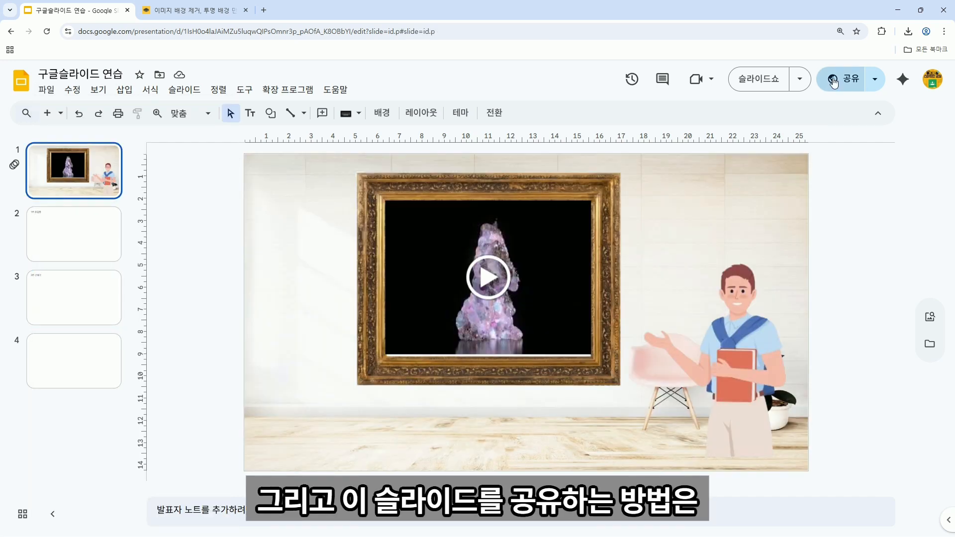
# Share the presentation so anyone with the link is an Editor, then select its web address.
pyautogui.click(849, 82)
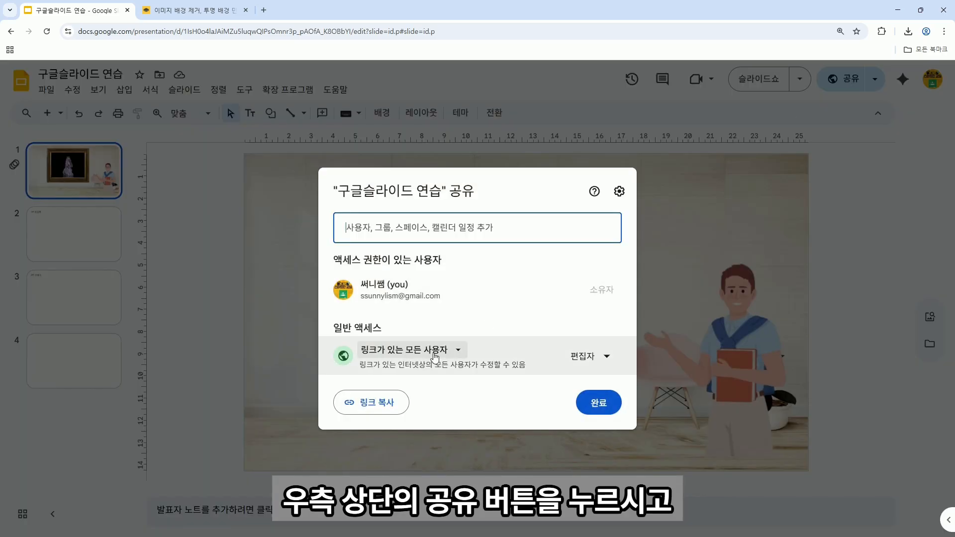
pyautogui.click(434, 353)
pyautogui.click(440, 408)
pyautogui.click(587, 356)
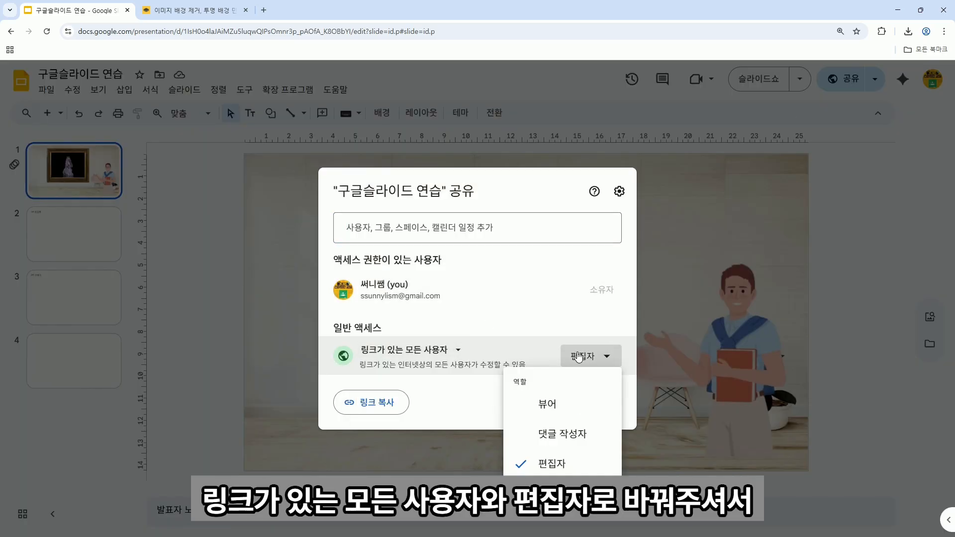
pyautogui.click(564, 465)
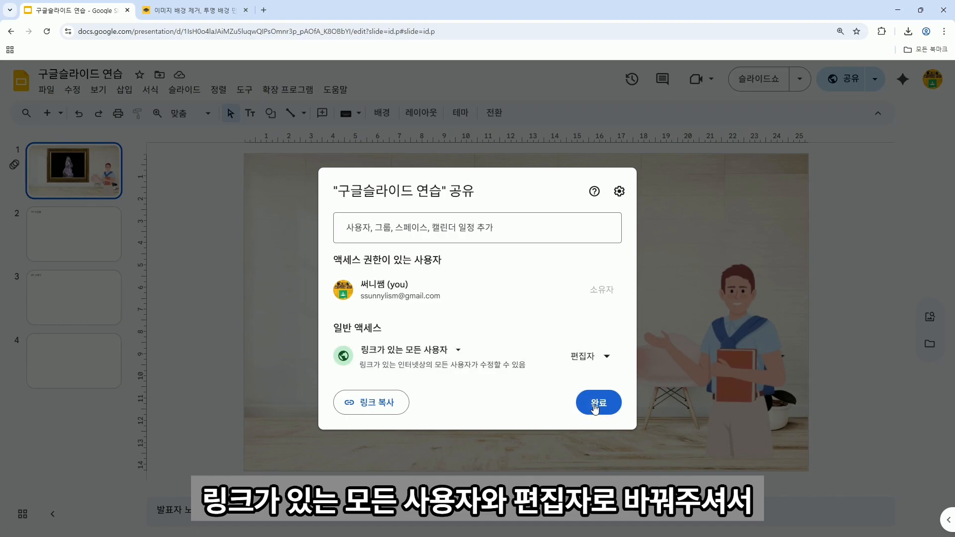
pyautogui.click(594, 408)
pyautogui.click(377, 28)
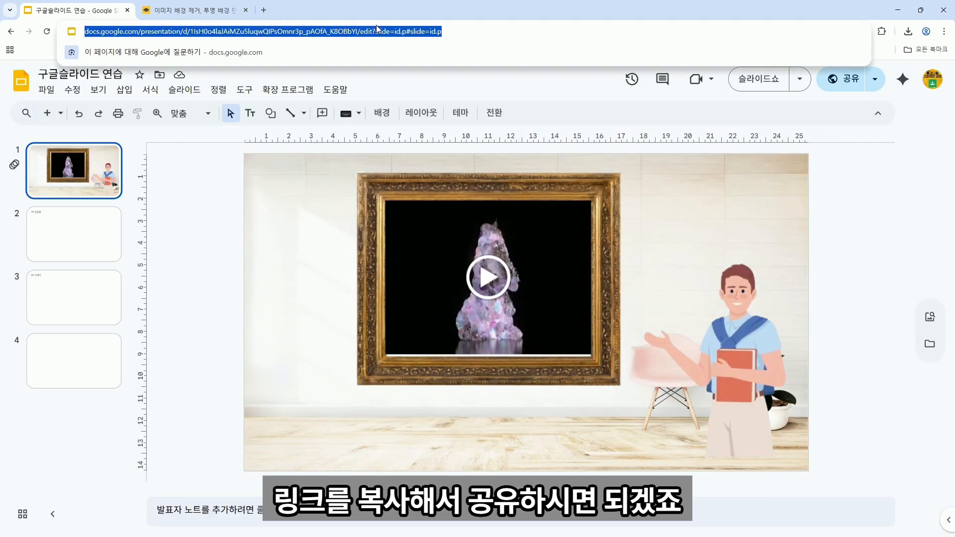
pyautogui.click(887, 174)
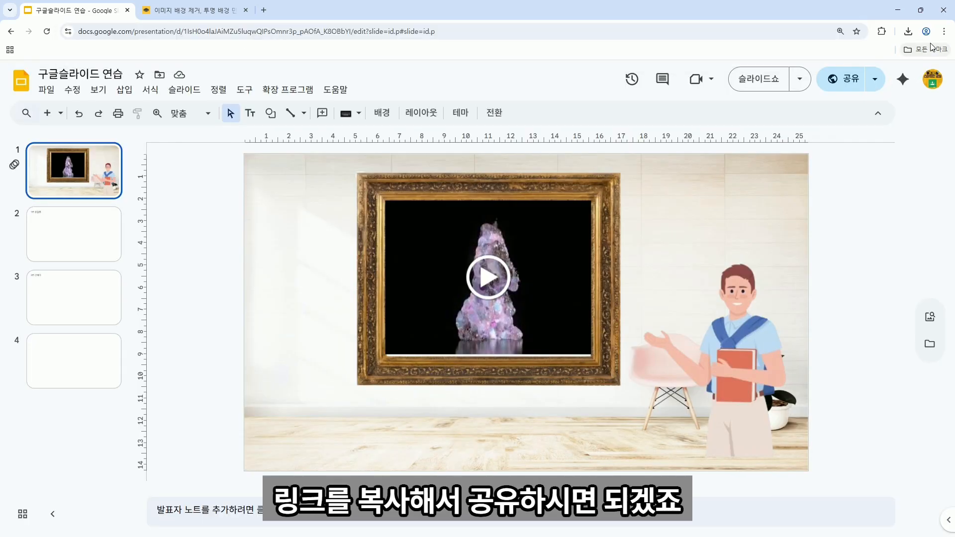
pyautogui.click(944, 32)
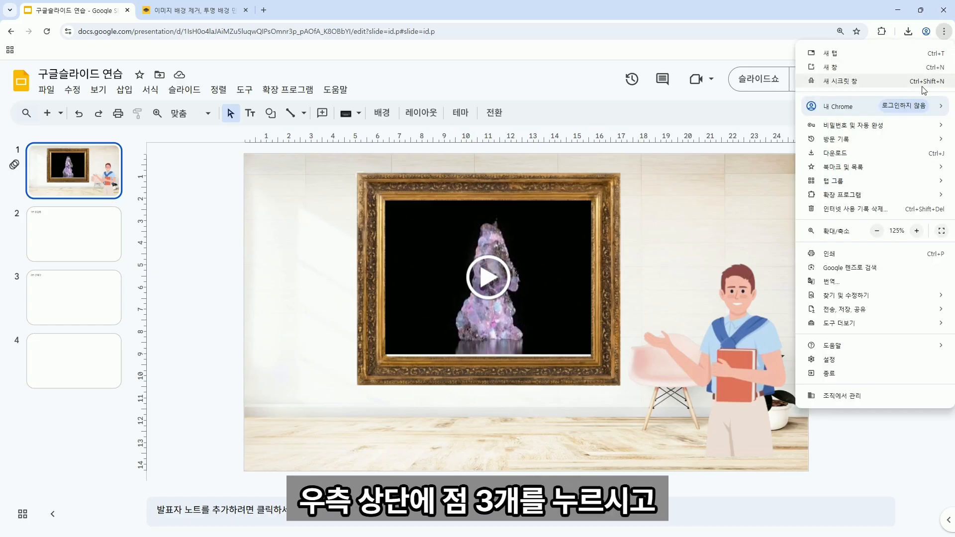
pyautogui.moveTo(896, 314)
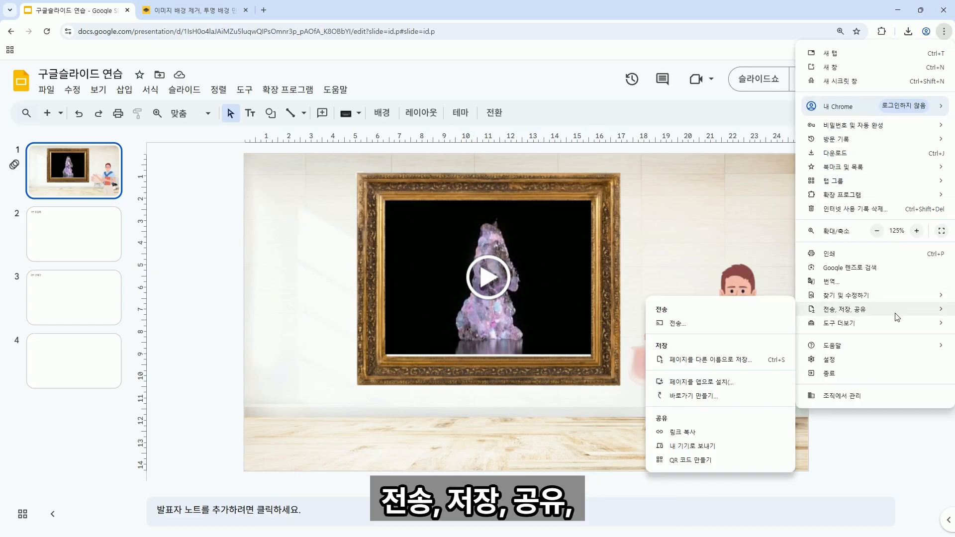
pyautogui.click(699, 462)
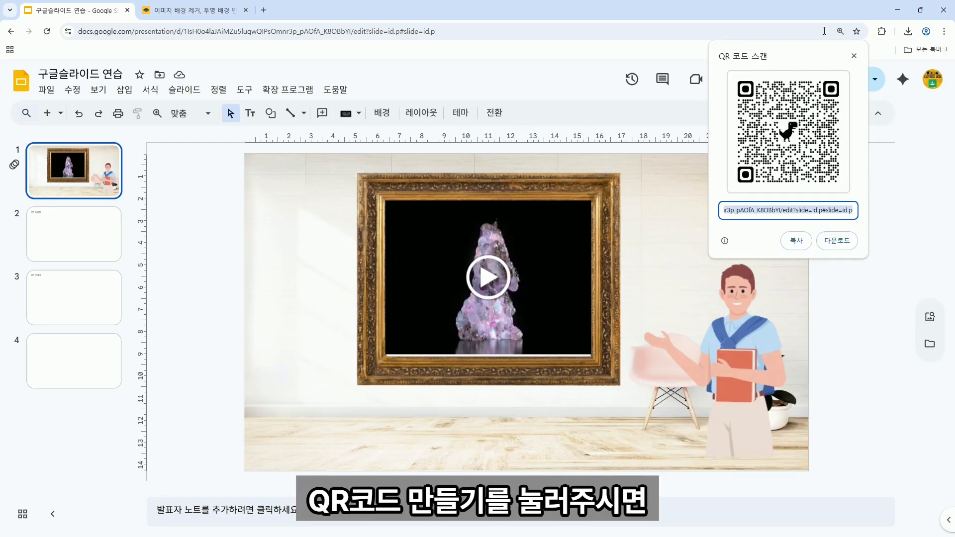
pyautogui.click(845, 340)
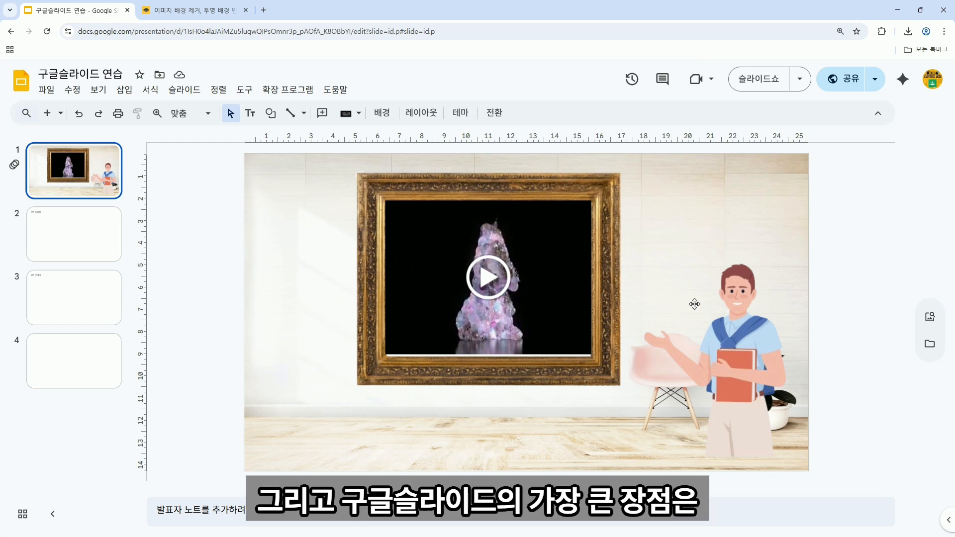
# Post the comment '댓글 작성을 통한 피드백이 가능합니다' on slide 1's framed video, then go to slide 2.
pyautogui.click(563, 289)
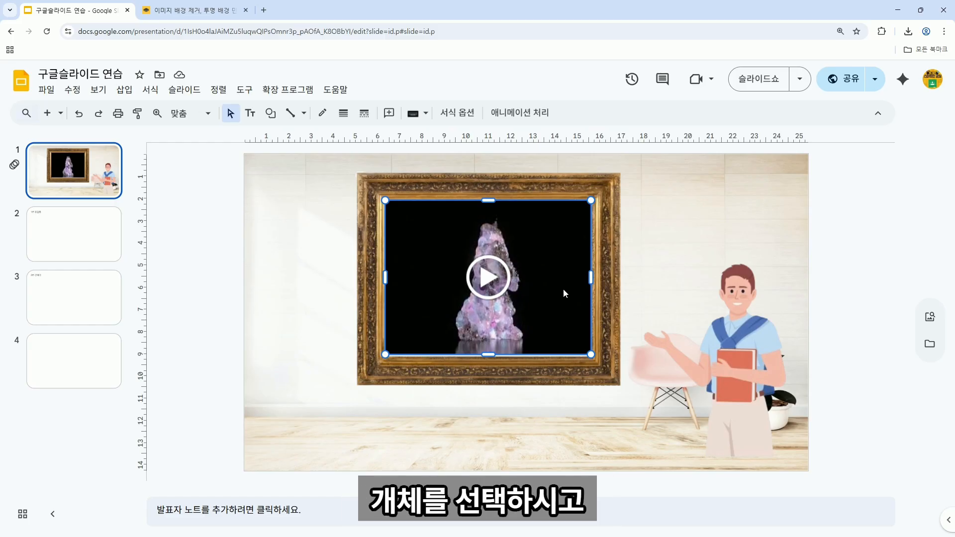
pyautogui.rightClick(563, 293)
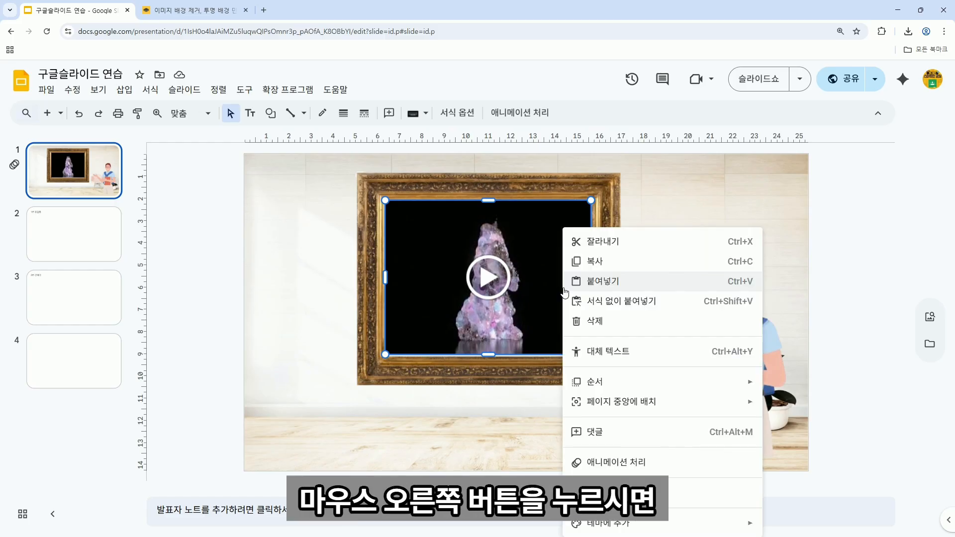
pyautogui.click(628, 437)
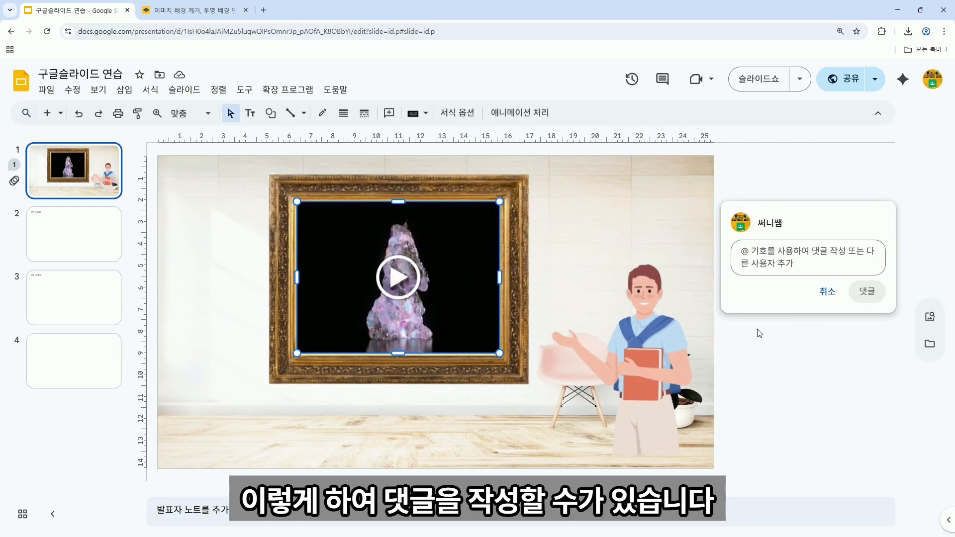
pyautogui.write('eo')
pyautogui.press('BackSpace')
pyautogui.press('BackSpace')
pyautogui.press('Hangul')
pyautogui.write('ㄷ')
pyautogui.write('글 작성을 통한 ')
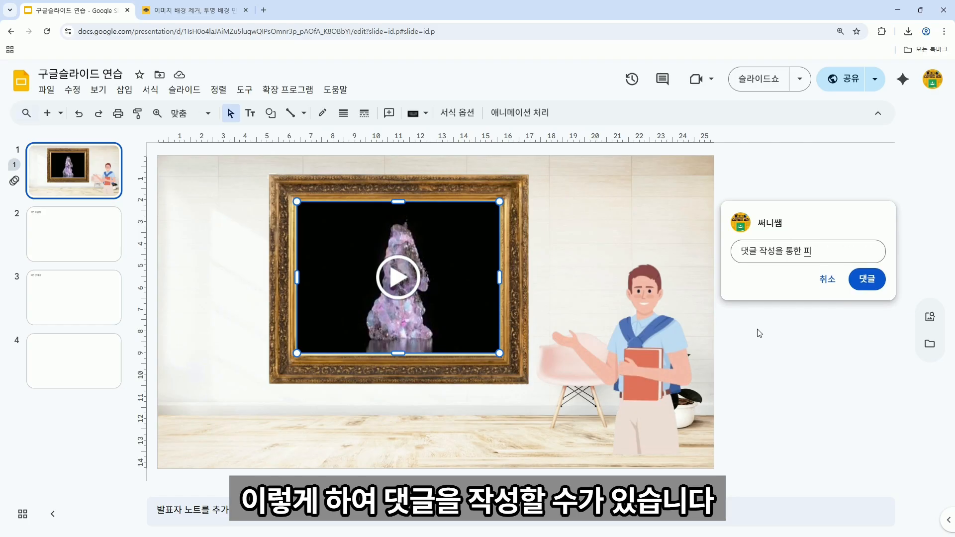
pyautogui.write('피드백이 가능ㅎ')
pyautogui.click(878, 277)
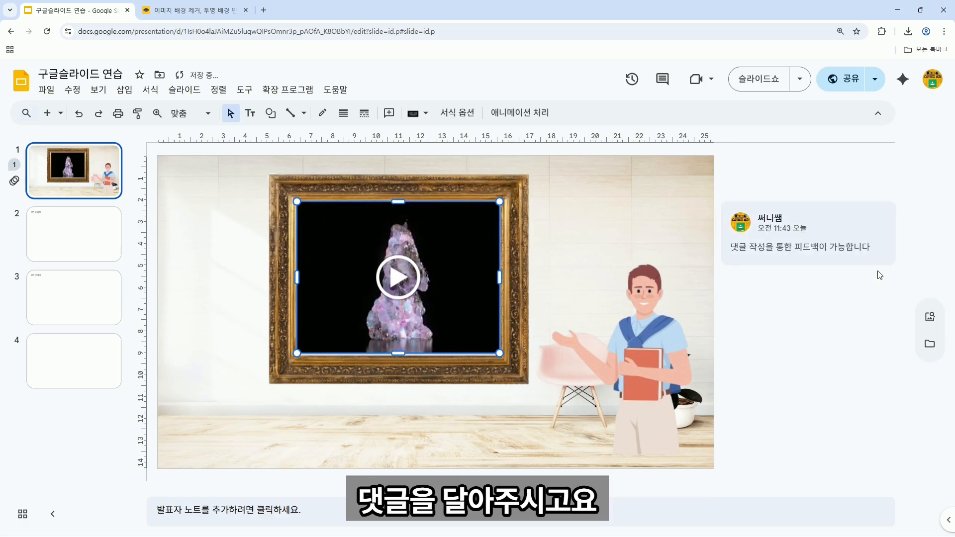
pyautogui.click(854, 301)
pyautogui.click(98, 257)
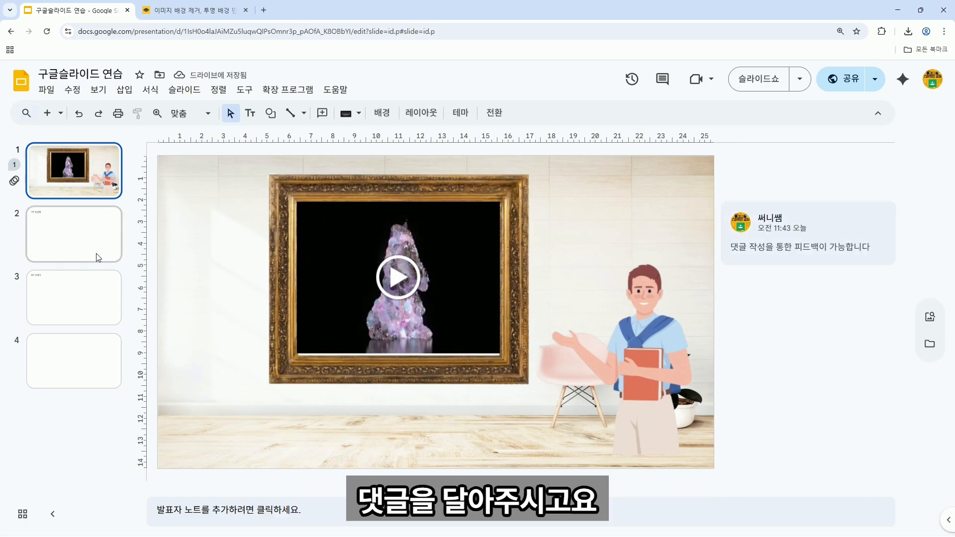
# Insert a 4 x 2 table on slide 2.
pyautogui.click(125, 90)
pyautogui.moveTo(160, 175)
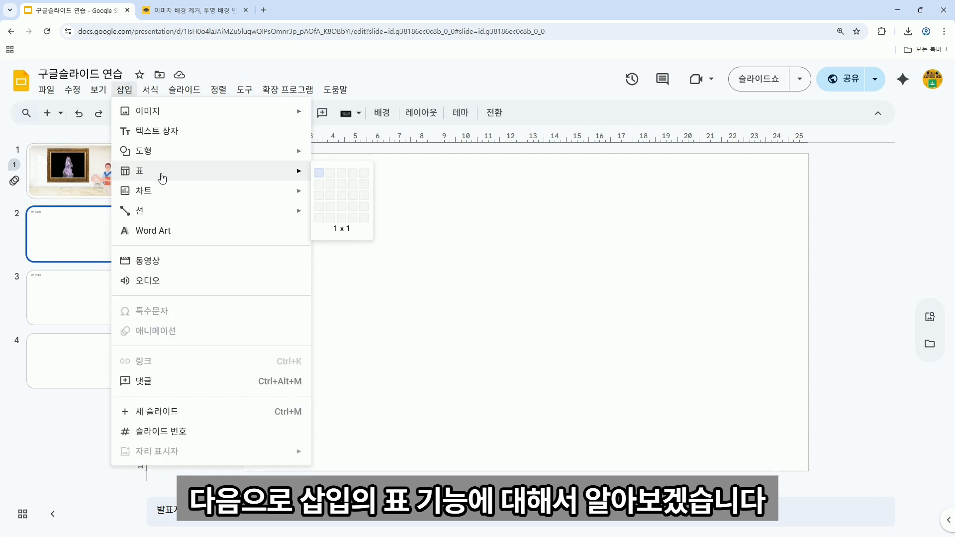
pyautogui.click(354, 189)
# Move the table under the 1번 홍길동 label and stretch it to fill most of the slide.
pyautogui.moveTo(443, 284); pyautogui.dragTo(409, 202)
pyautogui.moveTo(717, 225); pyautogui.dragTo(796, 224)
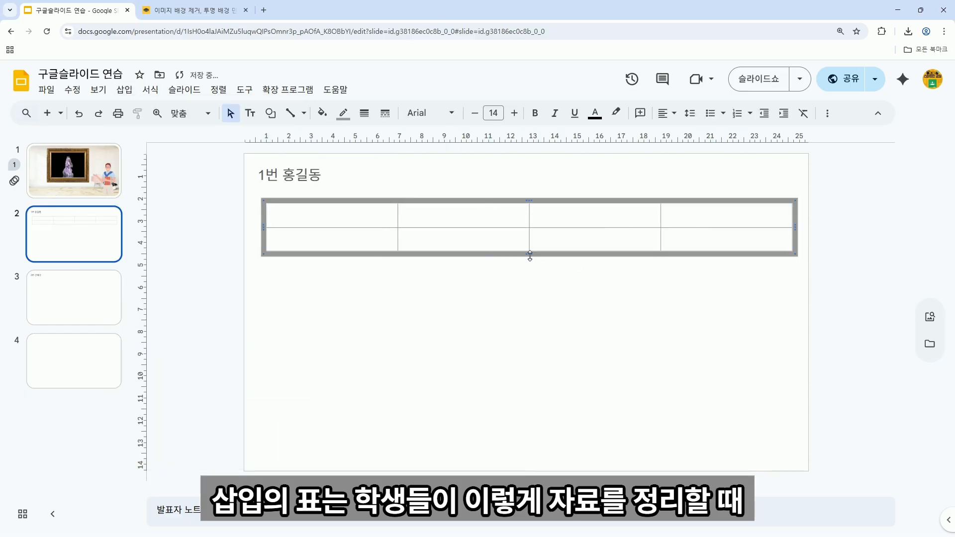
pyautogui.moveTo(530, 256); pyautogui.dragTo(525, 439)
pyautogui.moveTo(500, 322); pyautogui.dragTo(503, 239)
pyautogui.moveTo(529, 356); pyautogui.dragTo(533, 456)
pyautogui.moveTo(473, 262); pyautogui.dragTo(476, 241)
pyautogui.moveTo(625, 297); pyautogui.dragTo(731, 297)
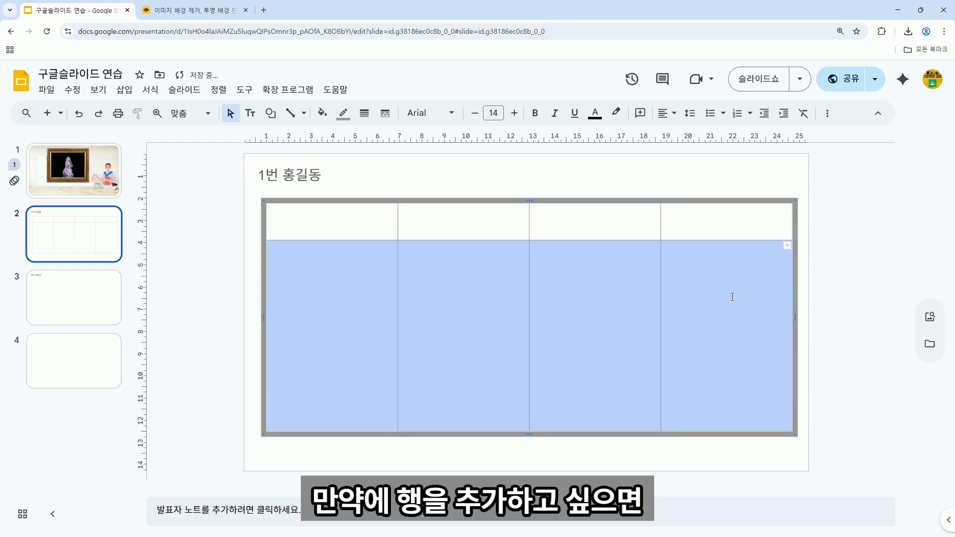
# Insert a third row below the table's second row.
pyautogui.rightClick(721, 293)
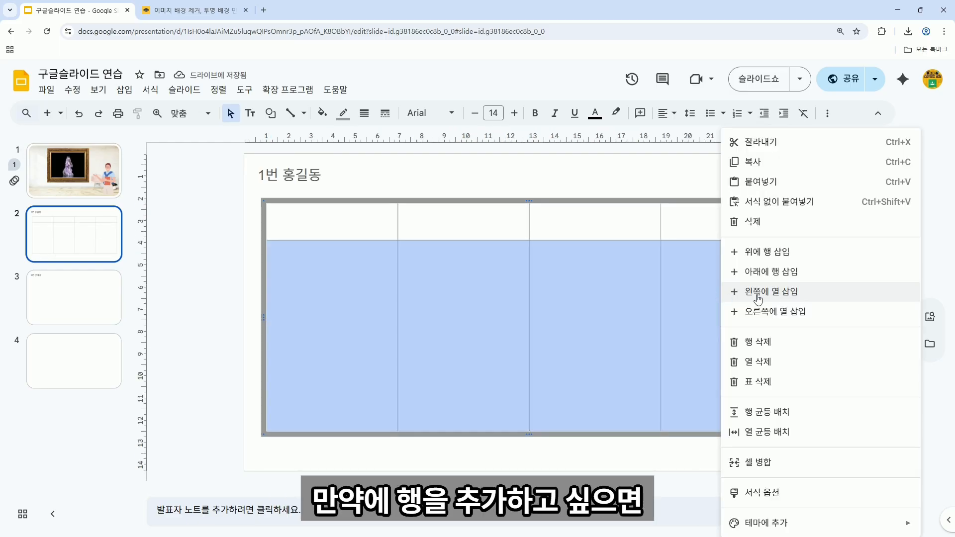
pyautogui.click(770, 272)
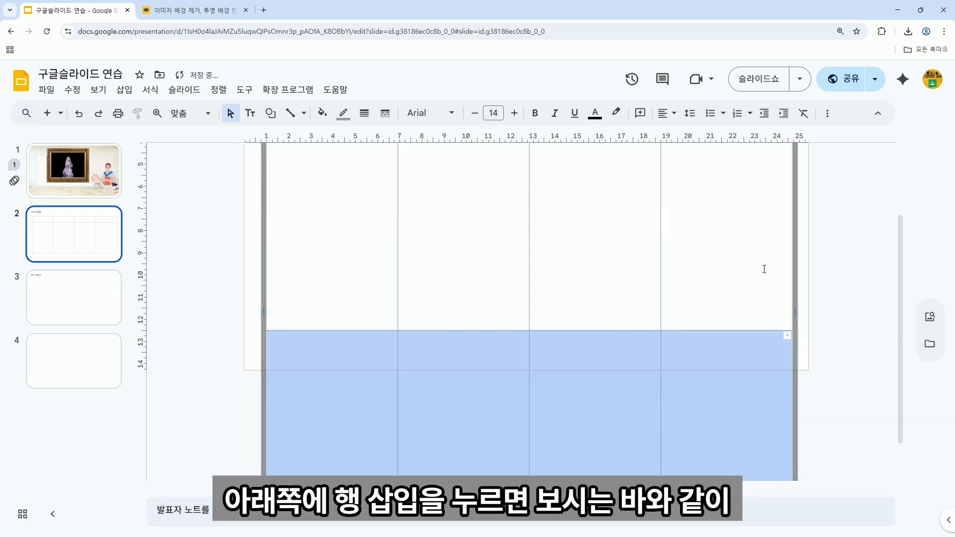
pyautogui.scroll(-1, 526, 370)
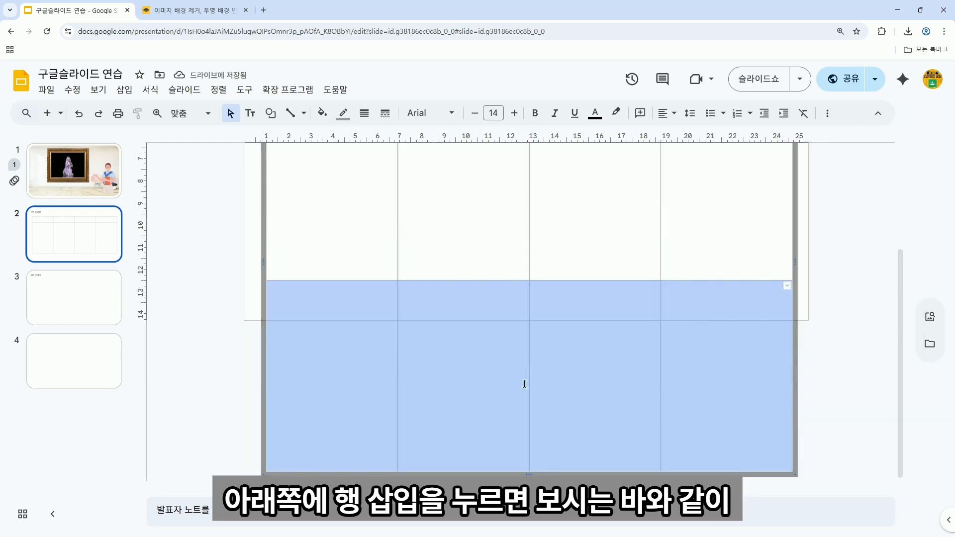
pyautogui.click(528, 471)
# Shorten the table slightly and move it up under the slide title.
pyautogui.scroll(3, 545, 310)
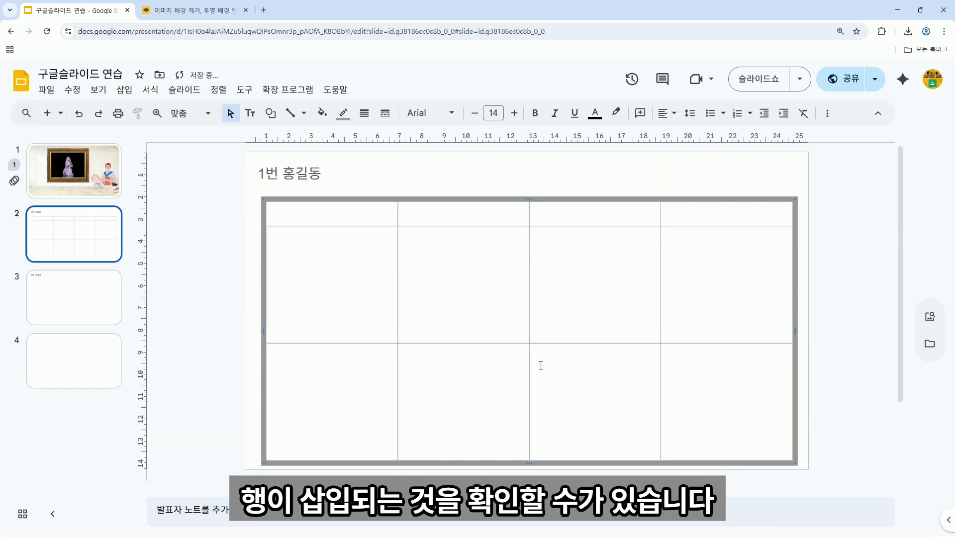
pyautogui.moveTo(525, 464); pyautogui.dragTo(525, 458)
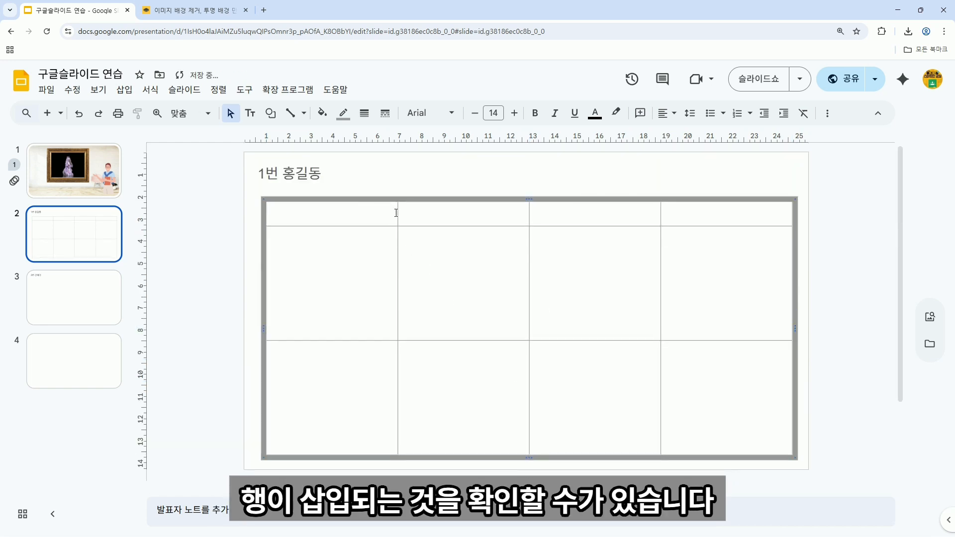
pyautogui.moveTo(413, 198); pyautogui.dragTo(410, 191)
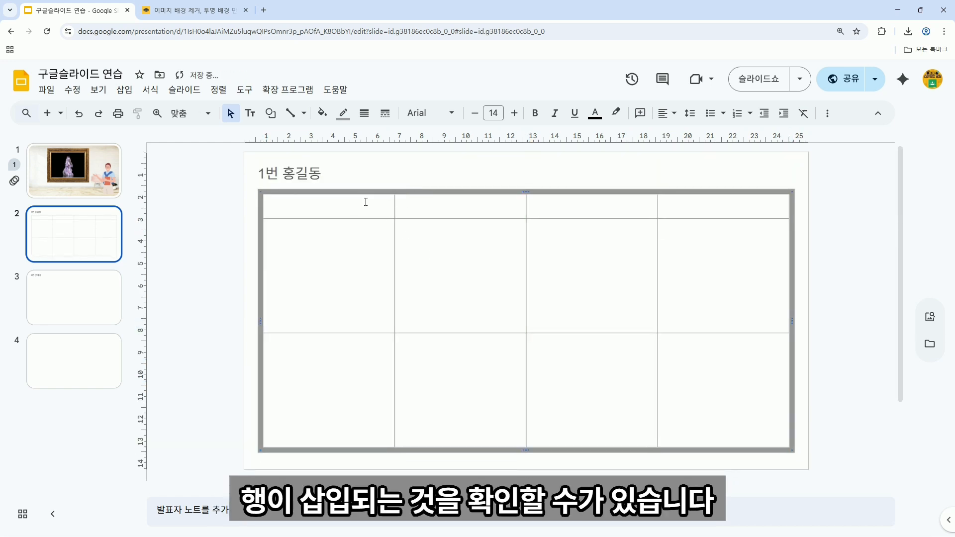
# Type the header row labels 종류, 1번, 2번, 3번 across the table's top row.
pyautogui.click(365, 202)
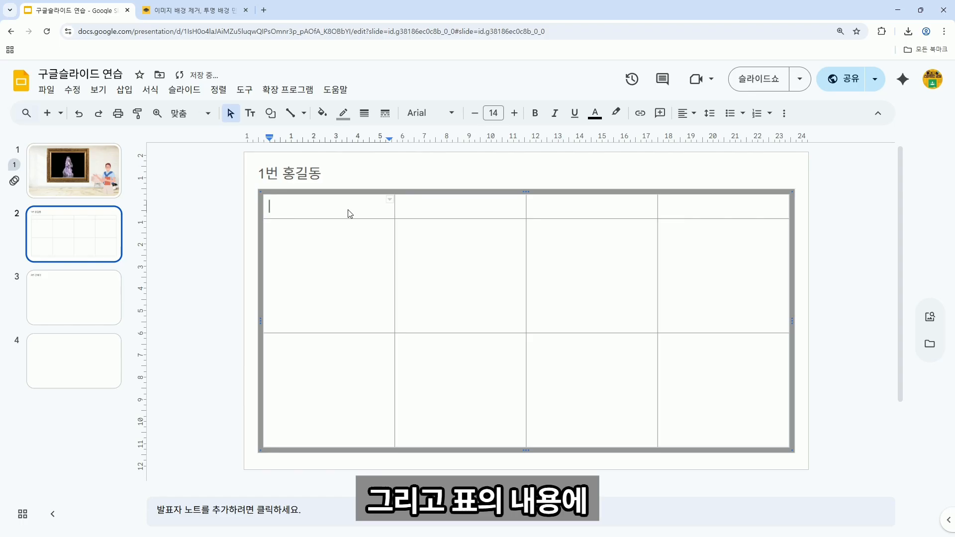
pyautogui.write('종류')
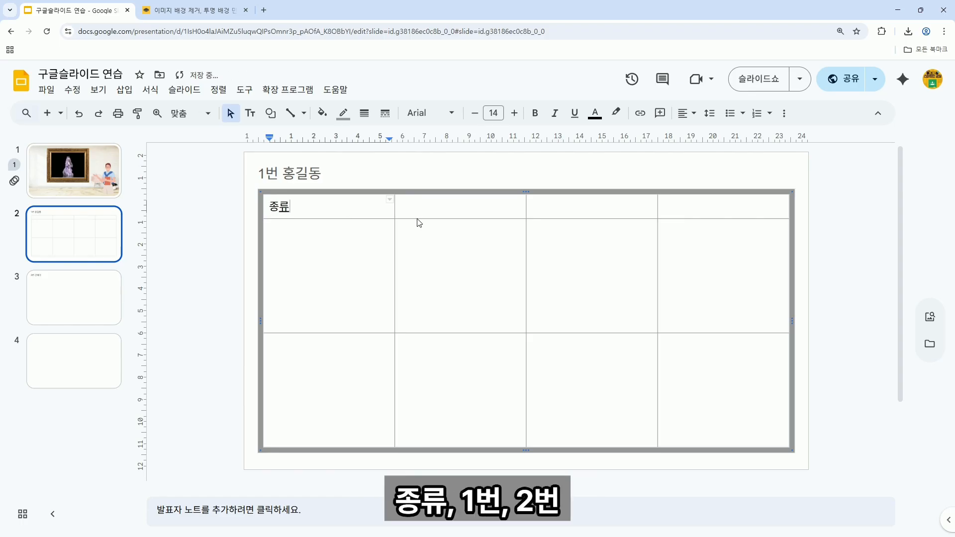
pyautogui.click(448, 211)
pyautogui.write('형태')
pyautogui.press('BackSpace')
pyautogui.press('BackSpace')
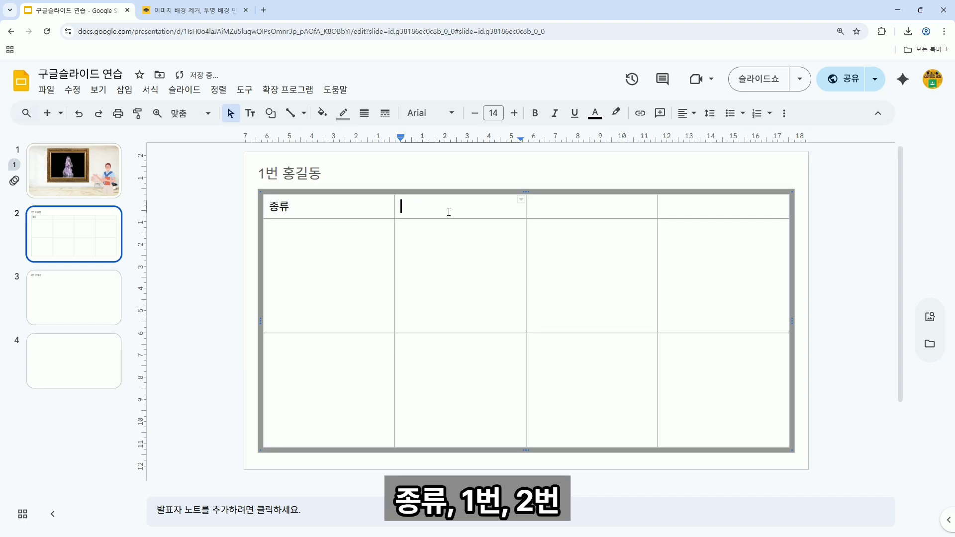
pyautogui.write('1번')
pyautogui.click(561, 205)
pyautogui.write('2')
pyautogui.press('BackSpace')
pyautogui.write('2번')
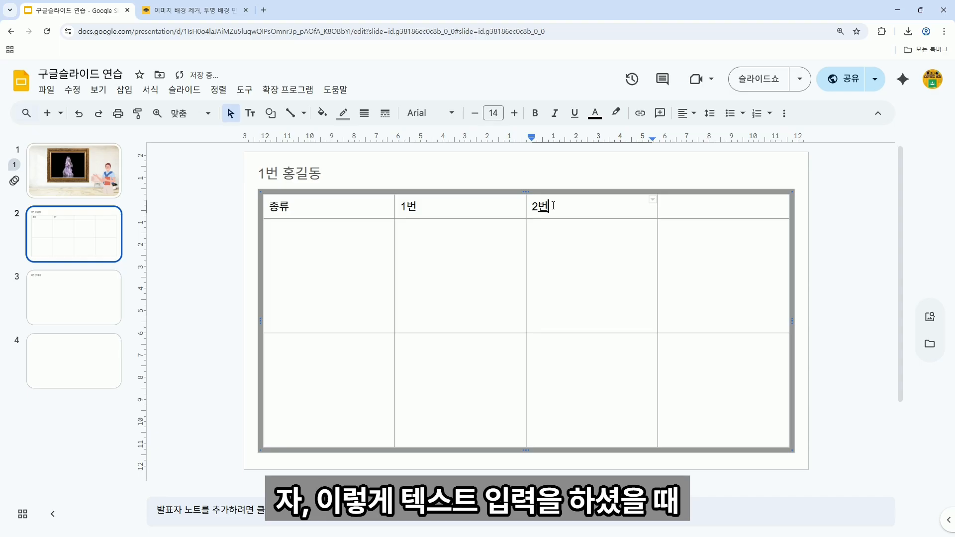
pyautogui.click(686, 211)
pyautogui.write('3번')
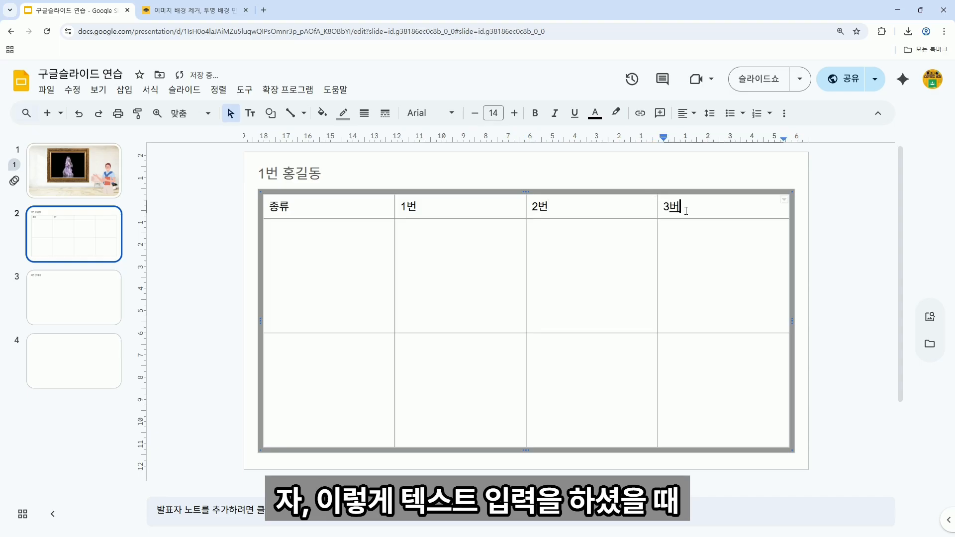
# Enter 특징 and 사진 down the first column and select the whole table.
pyautogui.click(334, 280)
pyautogui.write('특징')
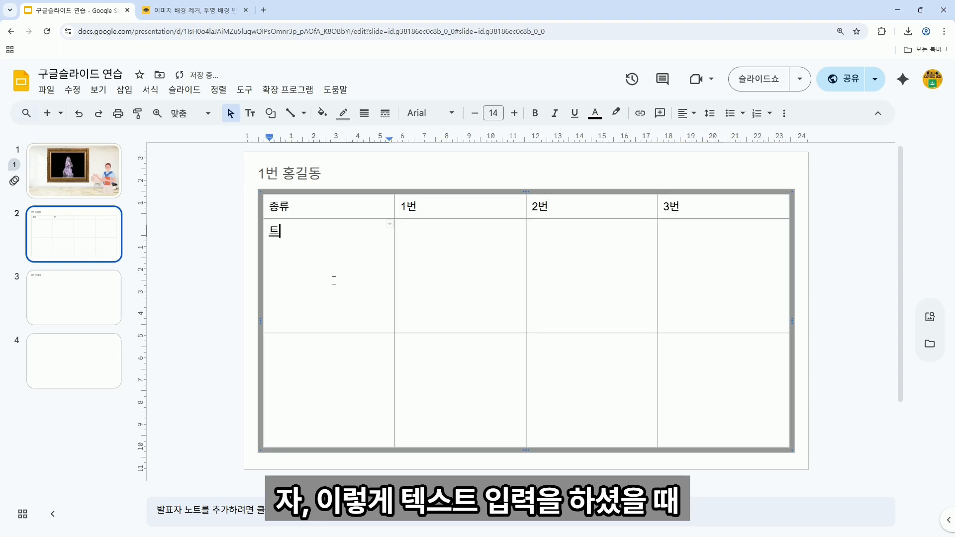
pyautogui.click(320, 369)
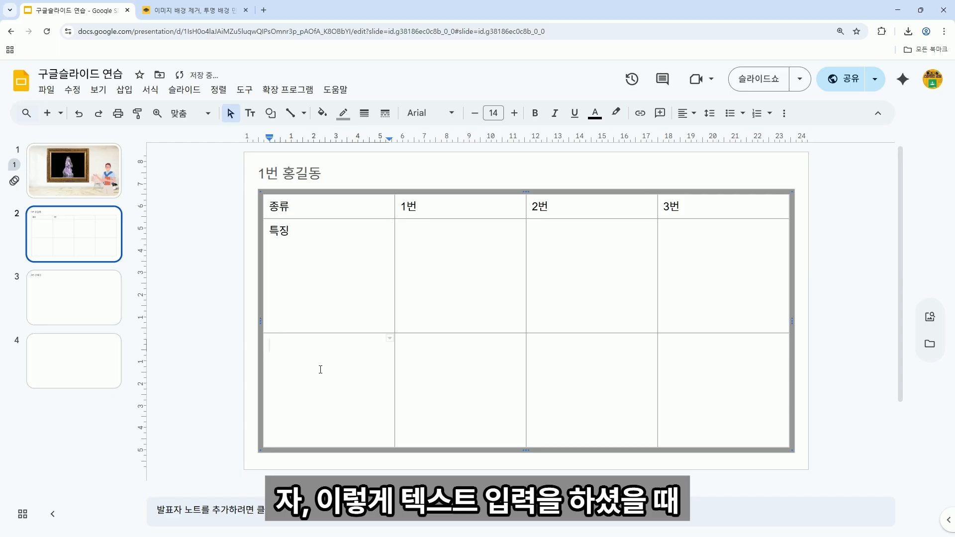
pyautogui.write('사진')
pyautogui.moveTo(355, 208); pyautogui.dragTo(670, 388)
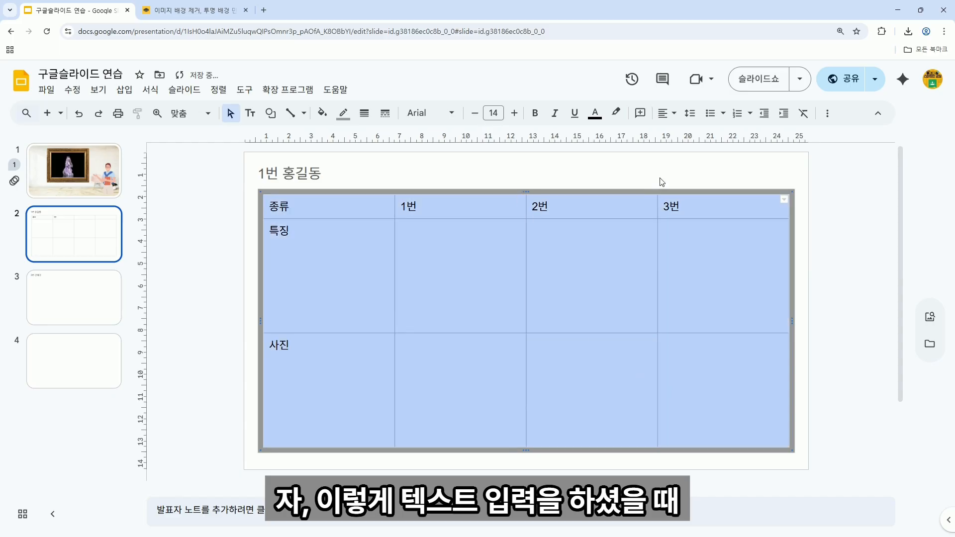
# Set all table cells to Center horizontal and Middle vertical alignment.
pyautogui.click(674, 113)
pyautogui.click(682, 133)
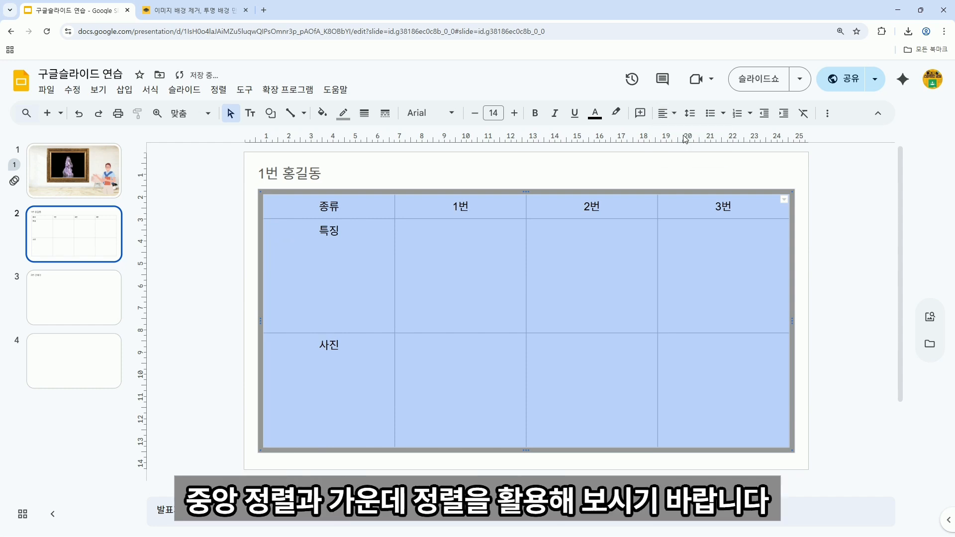
pyautogui.click(676, 115)
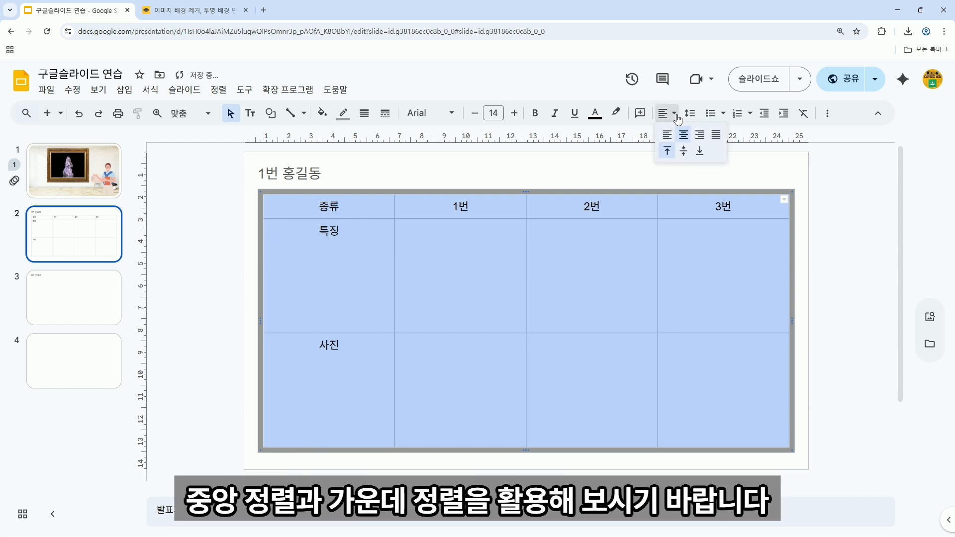
pyautogui.click(685, 152)
pyautogui.click(823, 238)
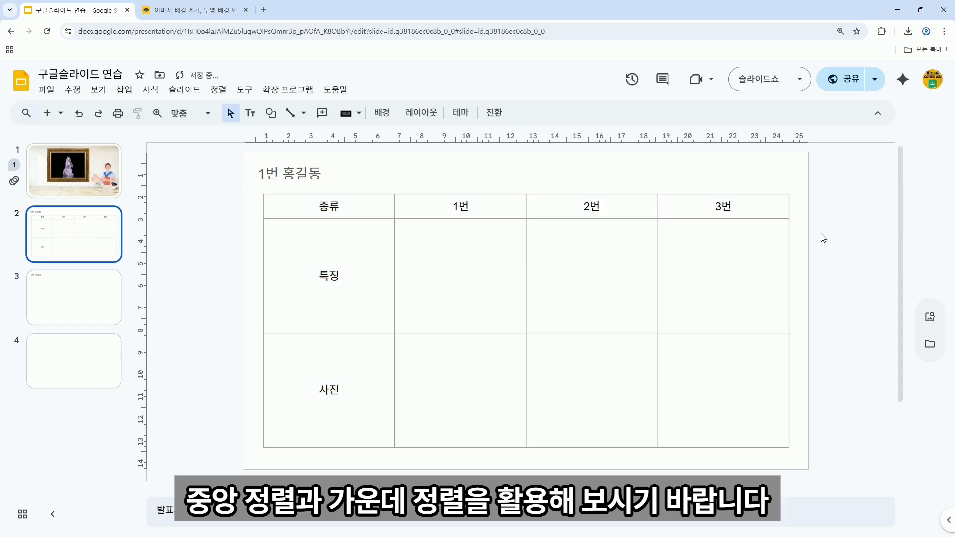
pyautogui.moveTo(392, 201); pyautogui.dragTo(692, 209)
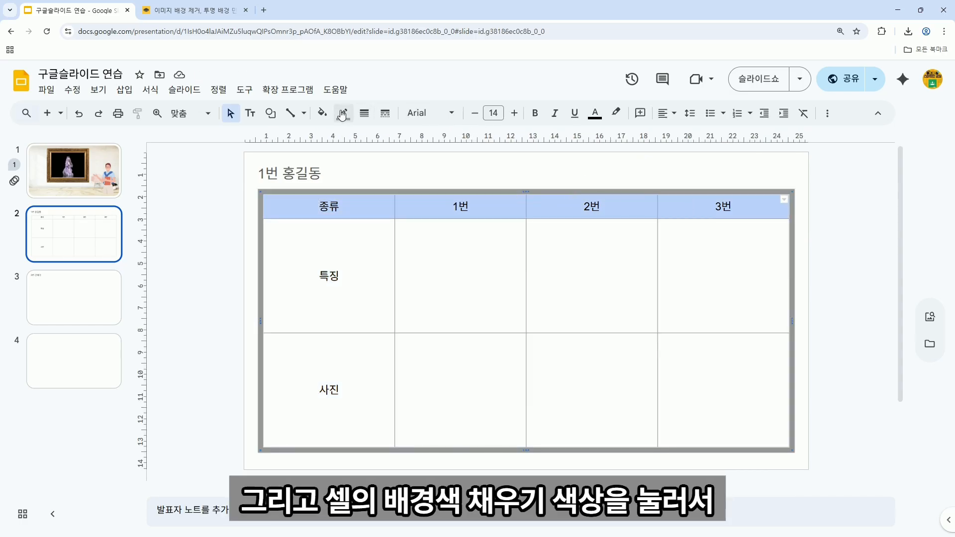
# Fill the header row and the 특징 and 사진 cells with light yellow.
pyautogui.click(323, 115)
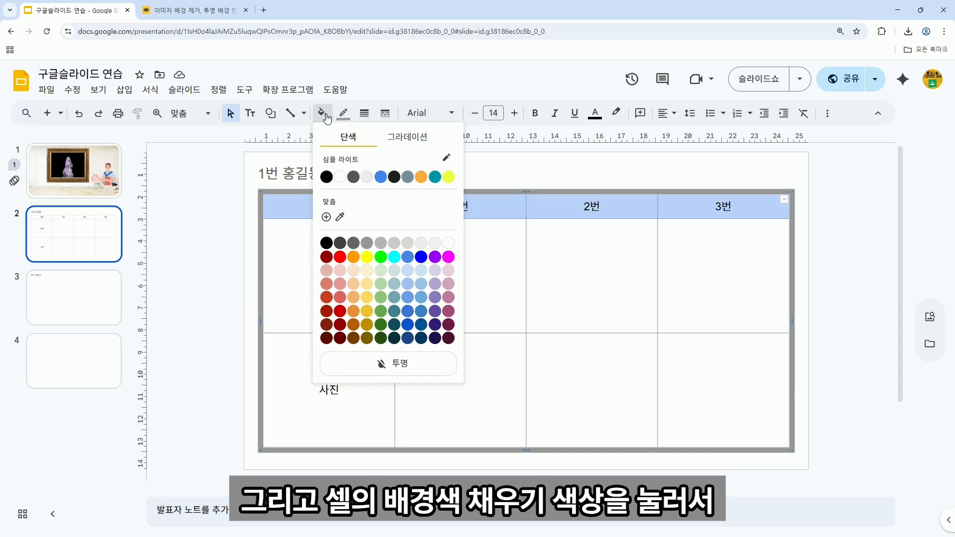
pyautogui.click(367, 274)
pyautogui.click(343, 273)
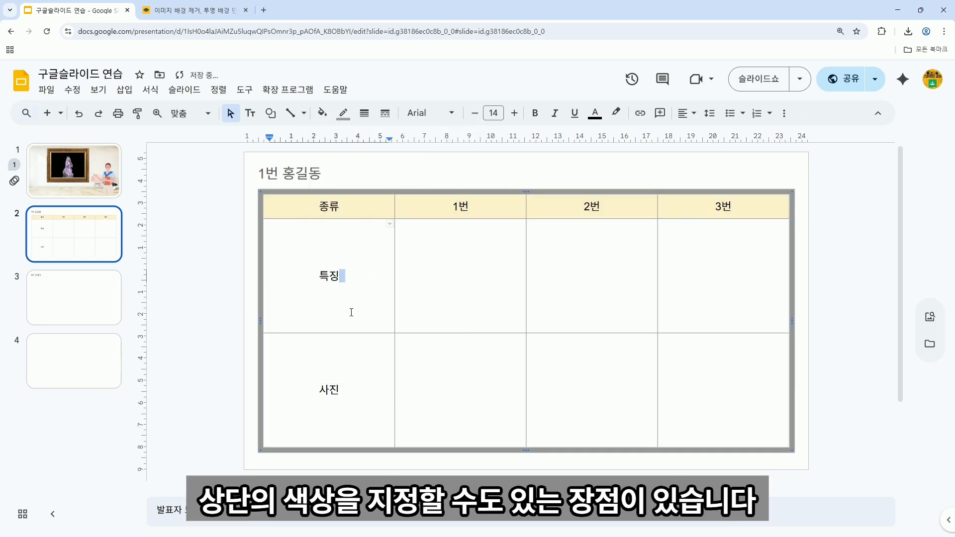
pyautogui.moveTo(350, 311); pyautogui.dragTo(354, 396)
pyautogui.click(322, 113)
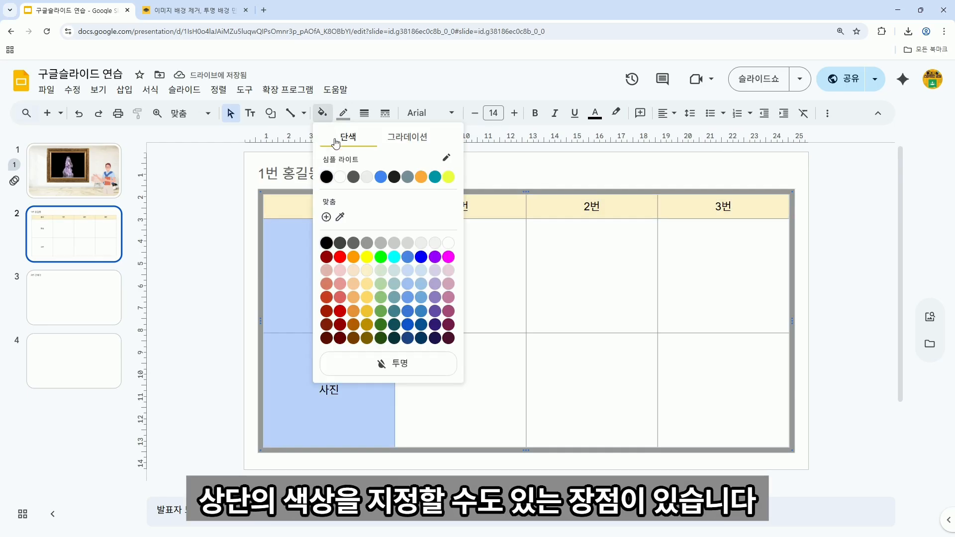
pyautogui.click(366, 270)
pyautogui.click(461, 274)
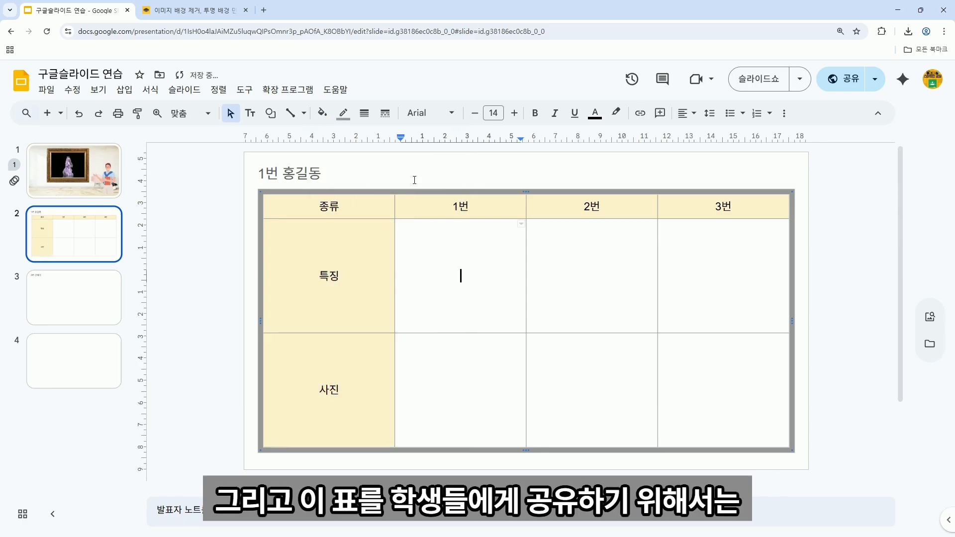
pyautogui.click(413, 174)
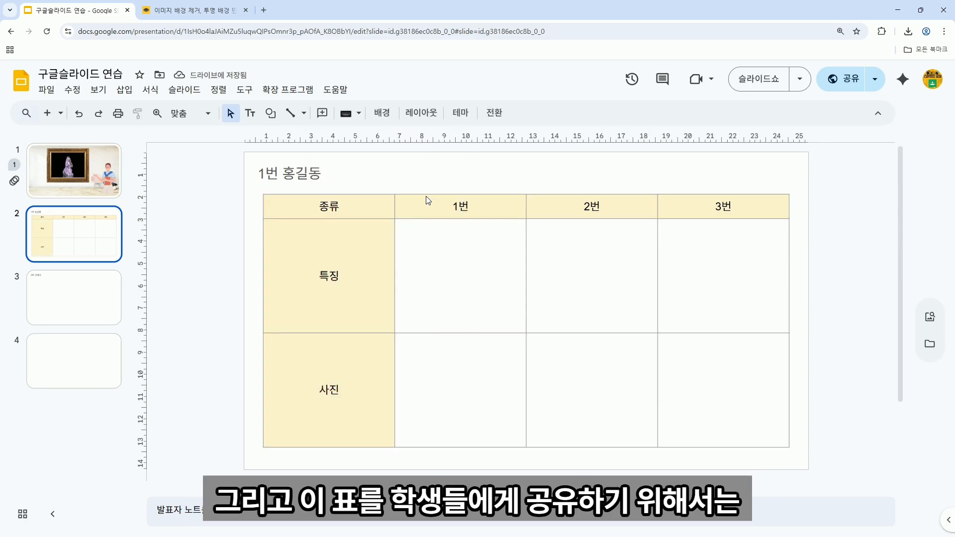
# Paste copies of slide 2's table onto slides 3 and 4, then reselect it on slide 2.
pyautogui.click(425, 192)
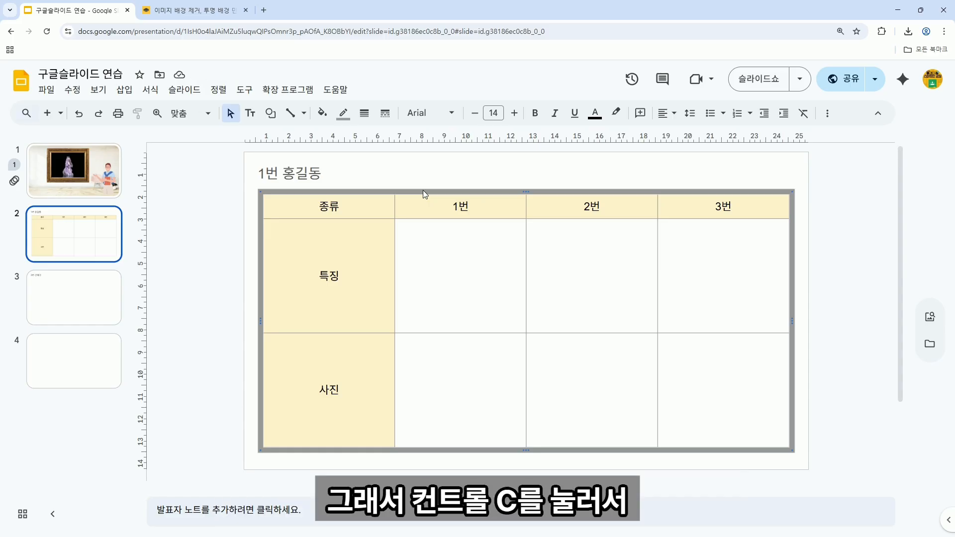
pyautogui.click(118, 288)
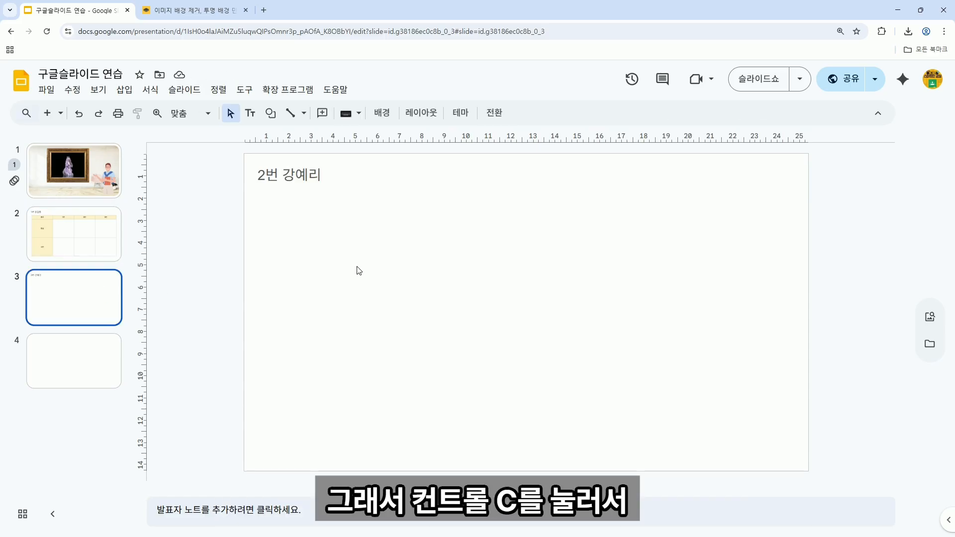
pyautogui.hotkey('ctrl', 'v')
pyautogui.click(82, 370)
pyautogui.hotkey('ctrl', 'v')
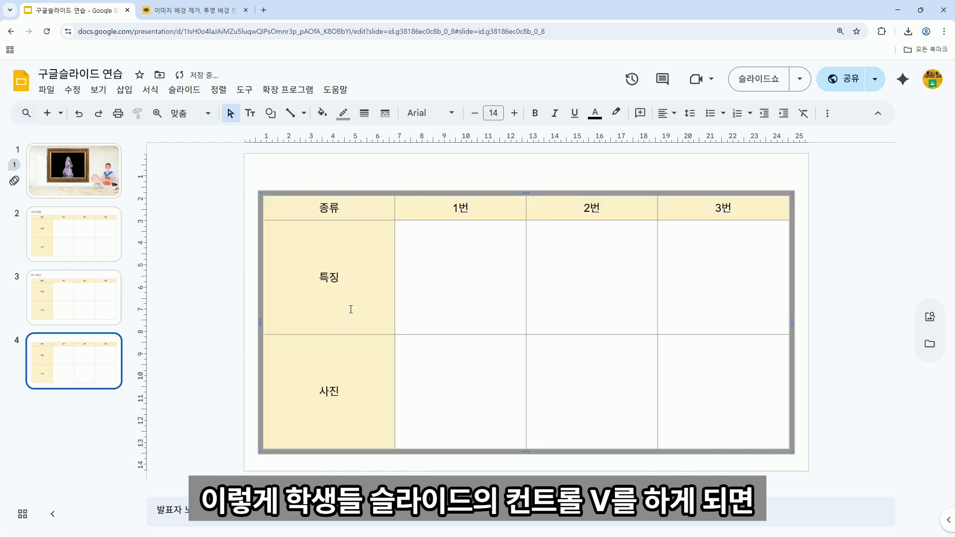
pyautogui.click(90, 246)
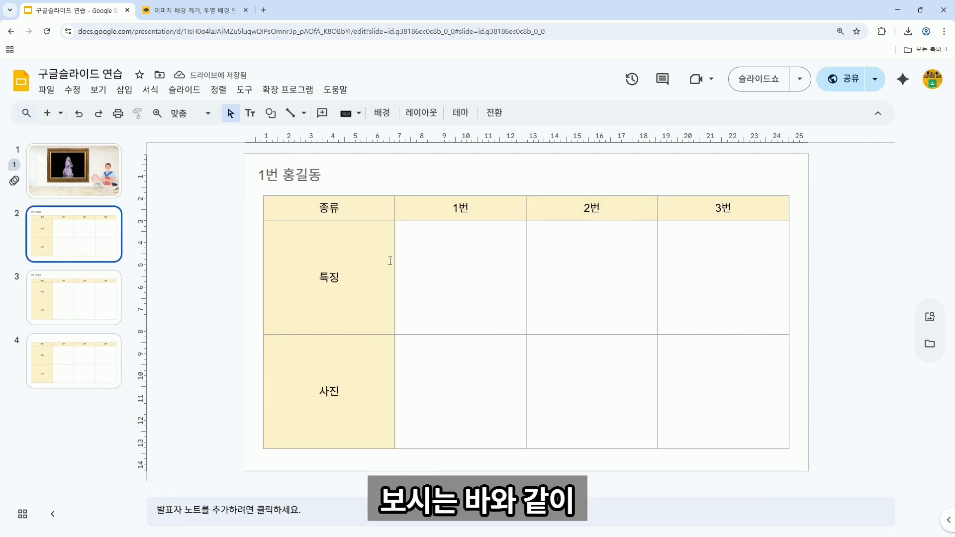
pyautogui.click(422, 260)
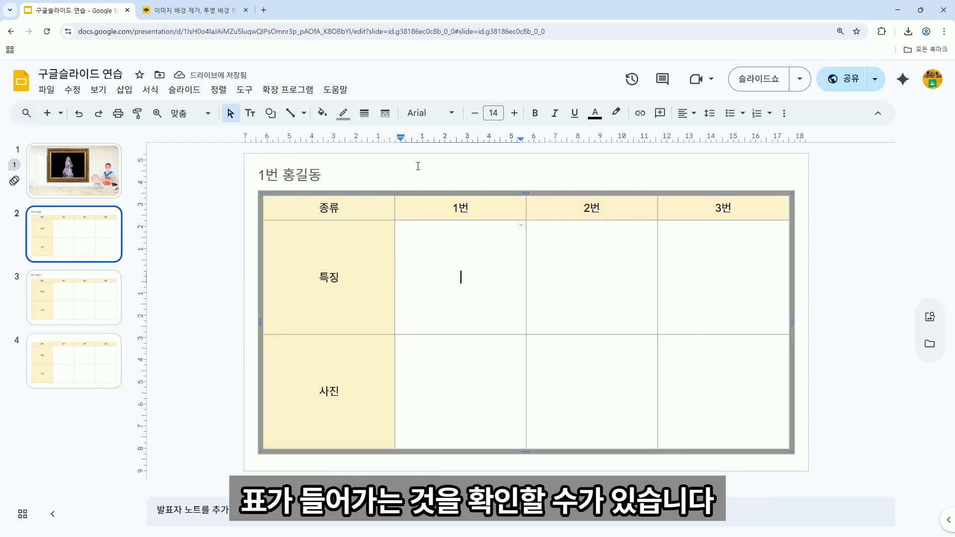
pyautogui.click(418, 166)
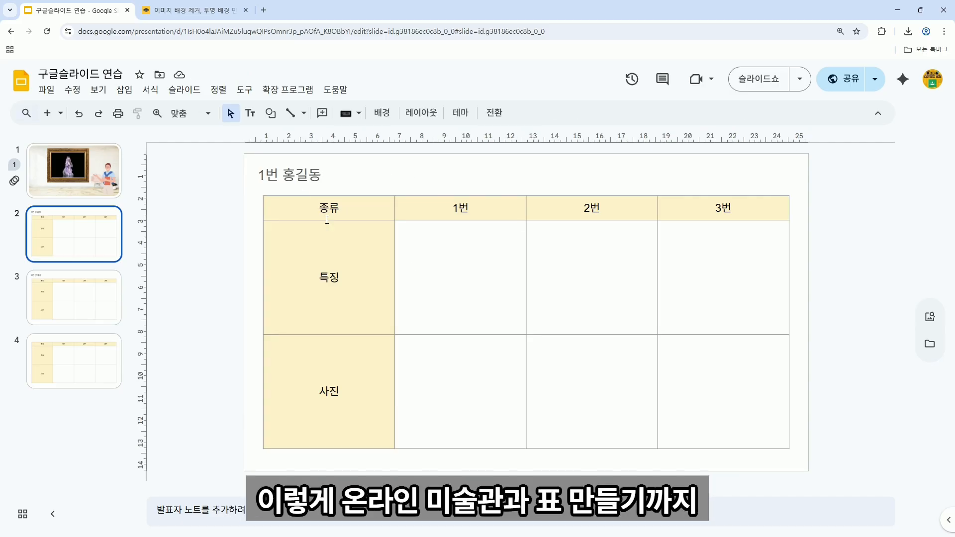
pyautogui.click(444, 277)
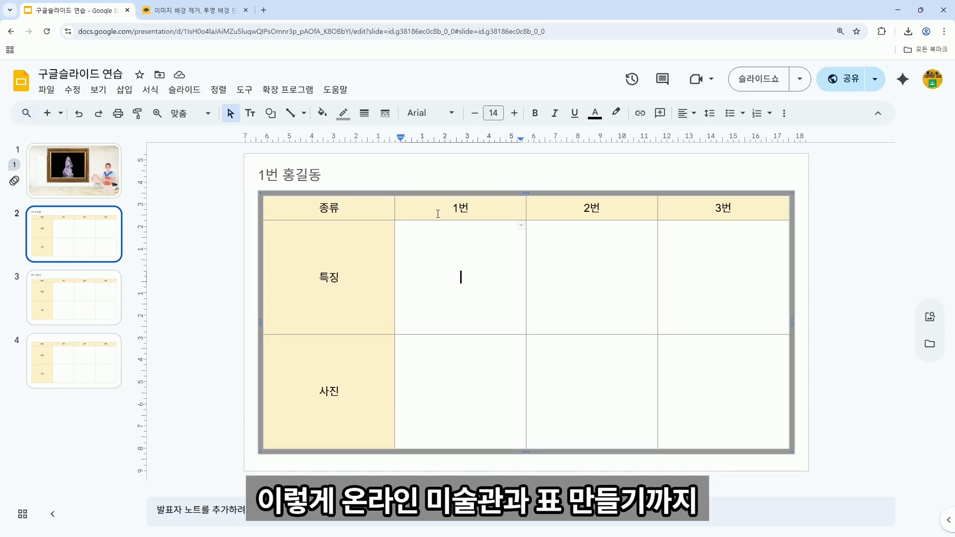